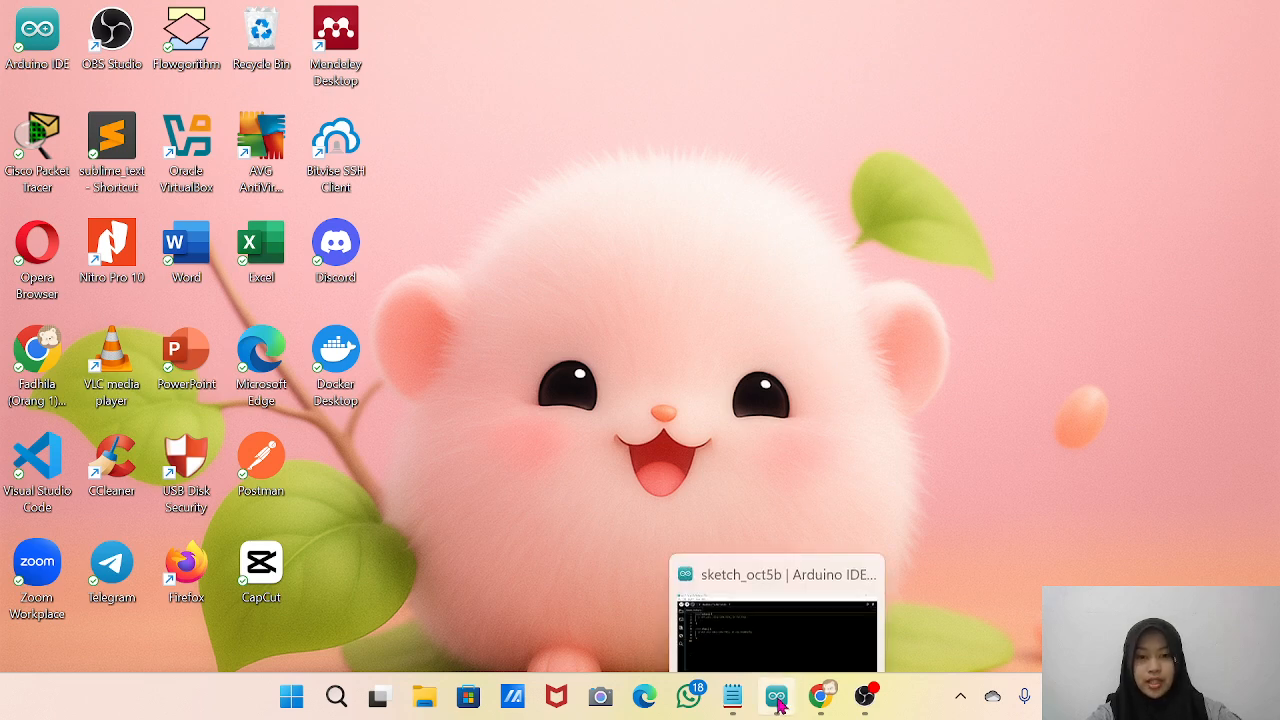
Look at the open sketch window in Arduino IDE and bring up the blank new tab in Chrome.
{"action": "left_click", "coordinate": [776, 696]}
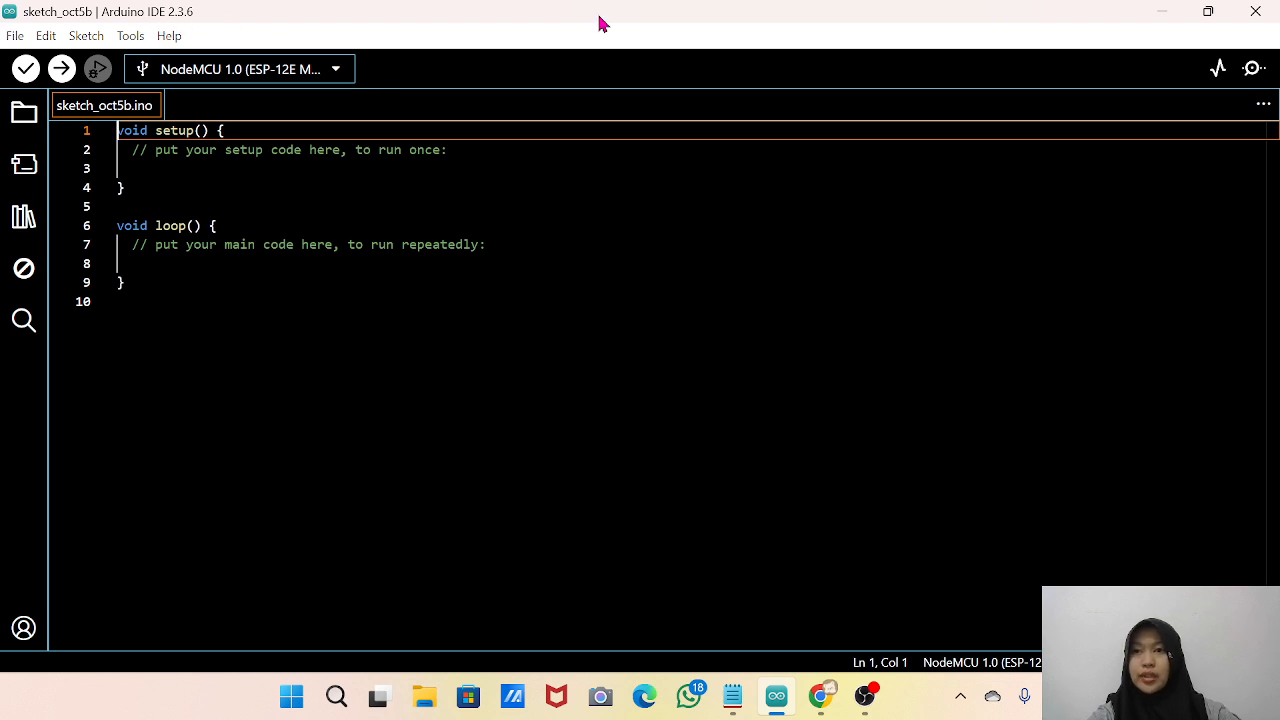
{"action": "left_click", "coordinate": [1157, 20]}
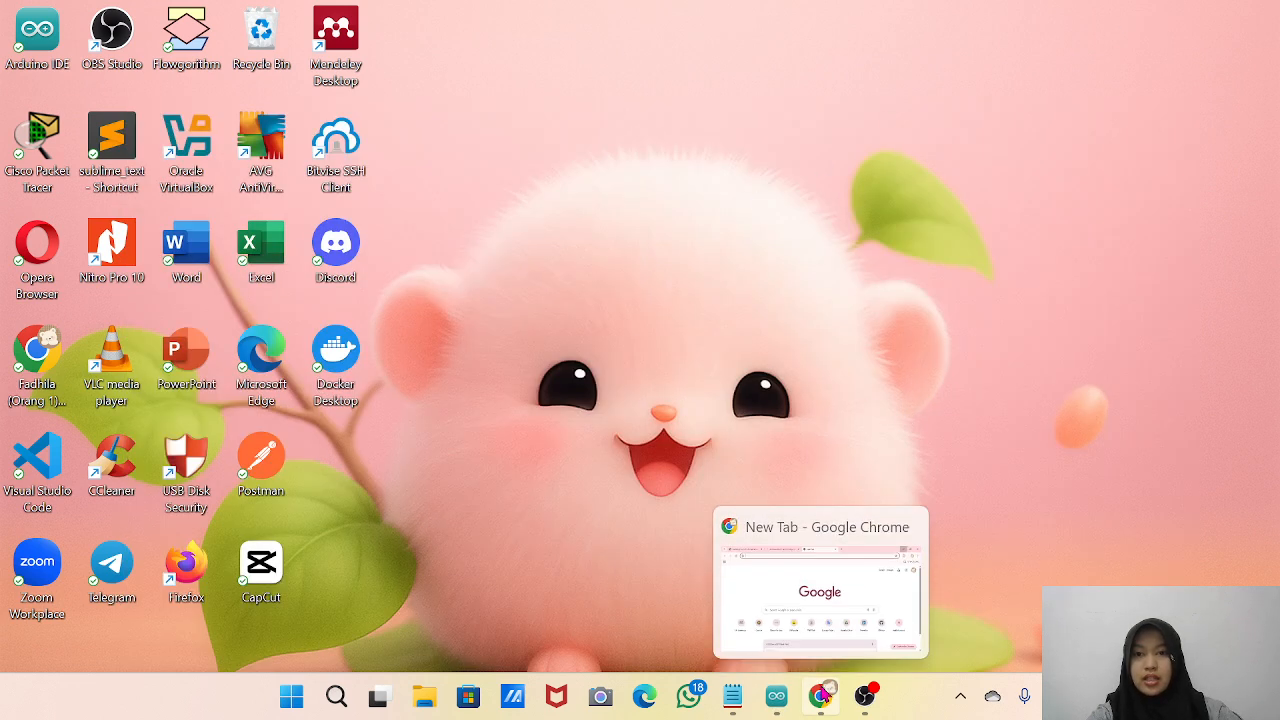
{"action": "left_click", "coordinate": [820, 694]}
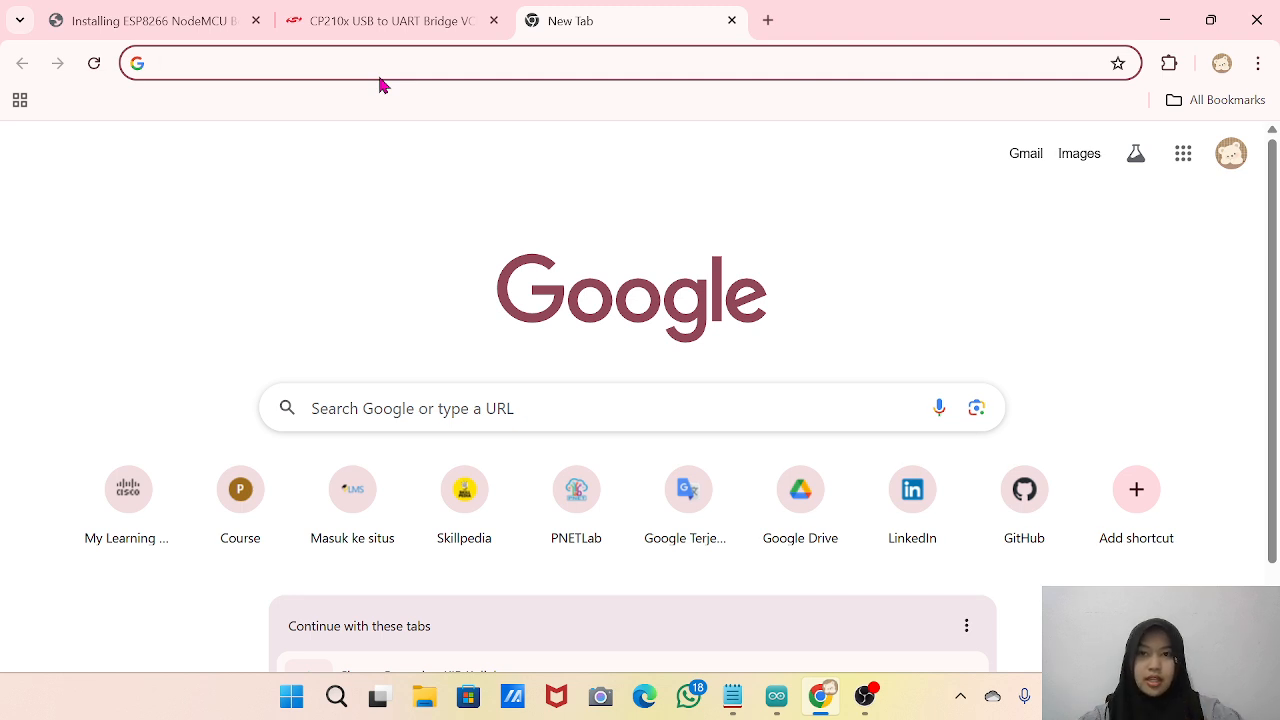
{"action": "left_click", "coordinate": [296, 67]}
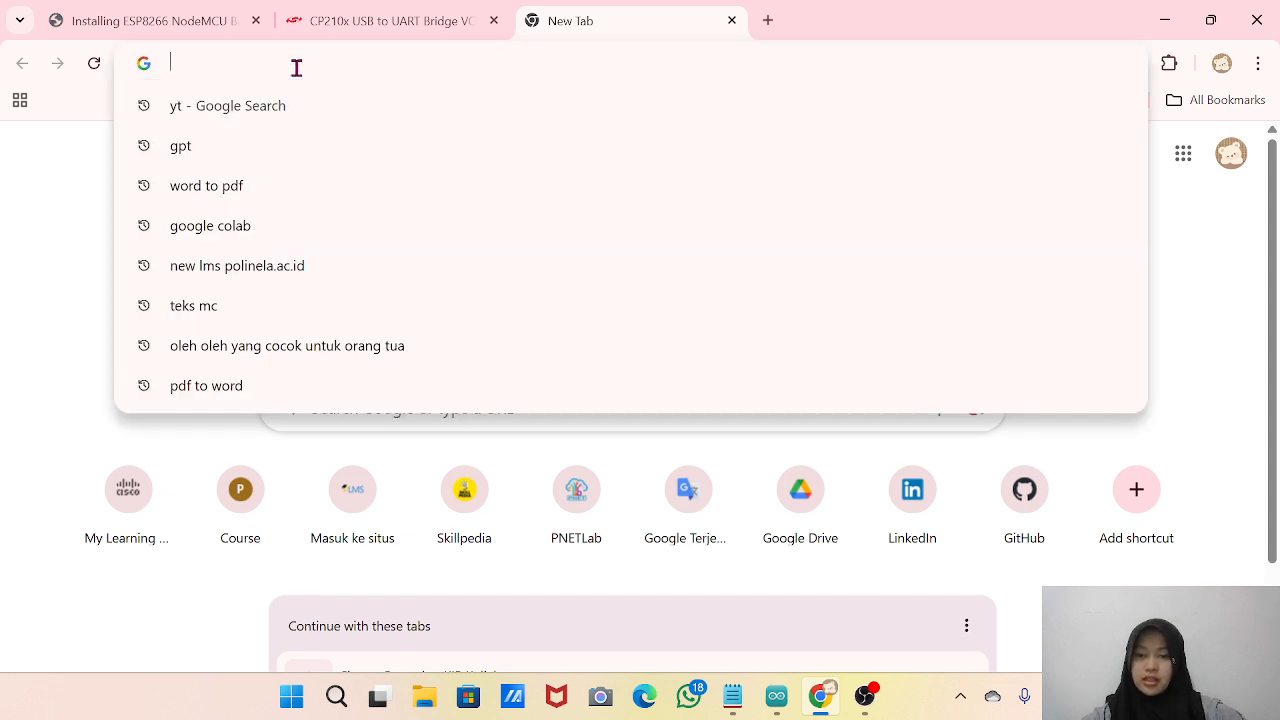
{"action": "left_click", "coordinate": [57, 366]}
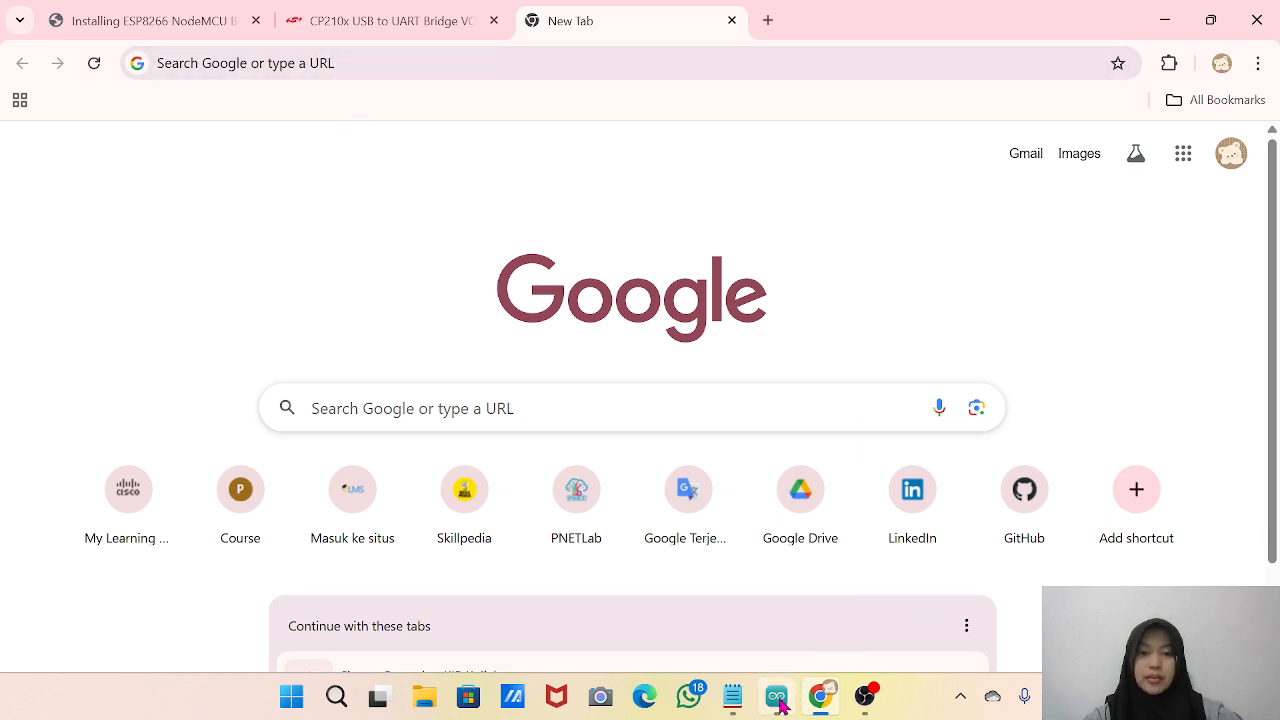
{"action": "mouse_move", "coordinate": [782, 706]}
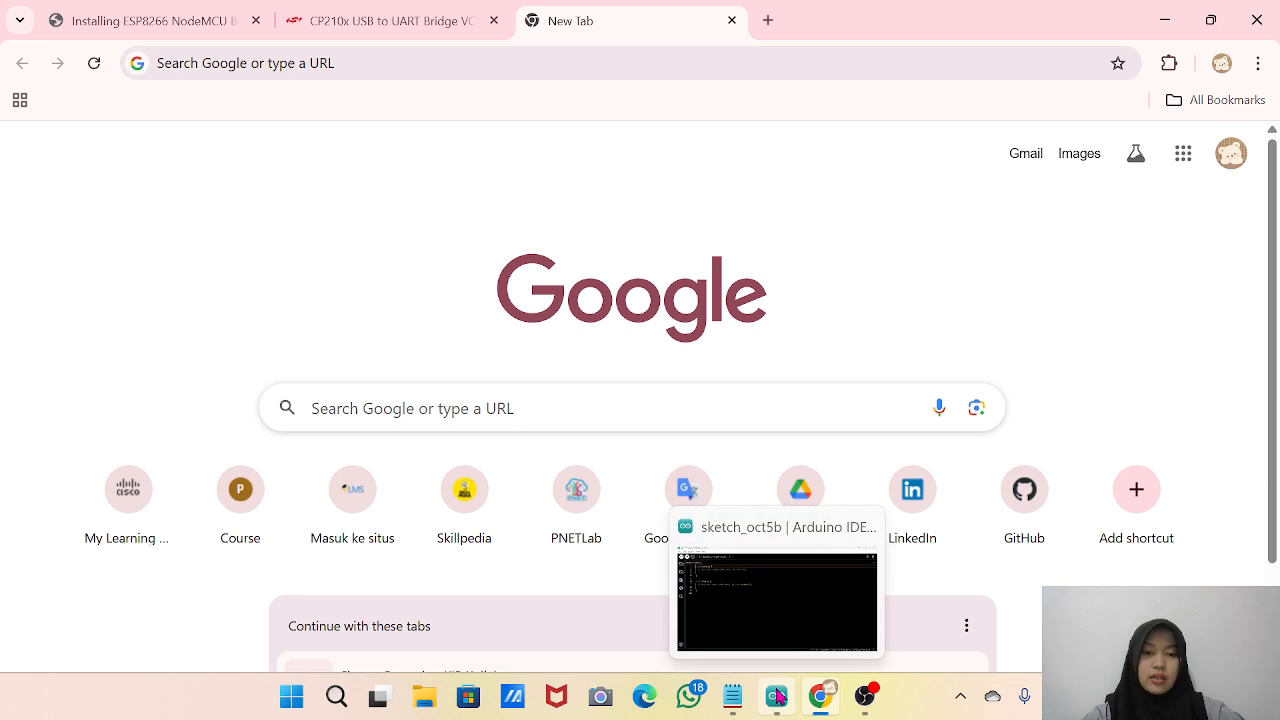
{"action": "left_click", "coordinate": [778, 698]}
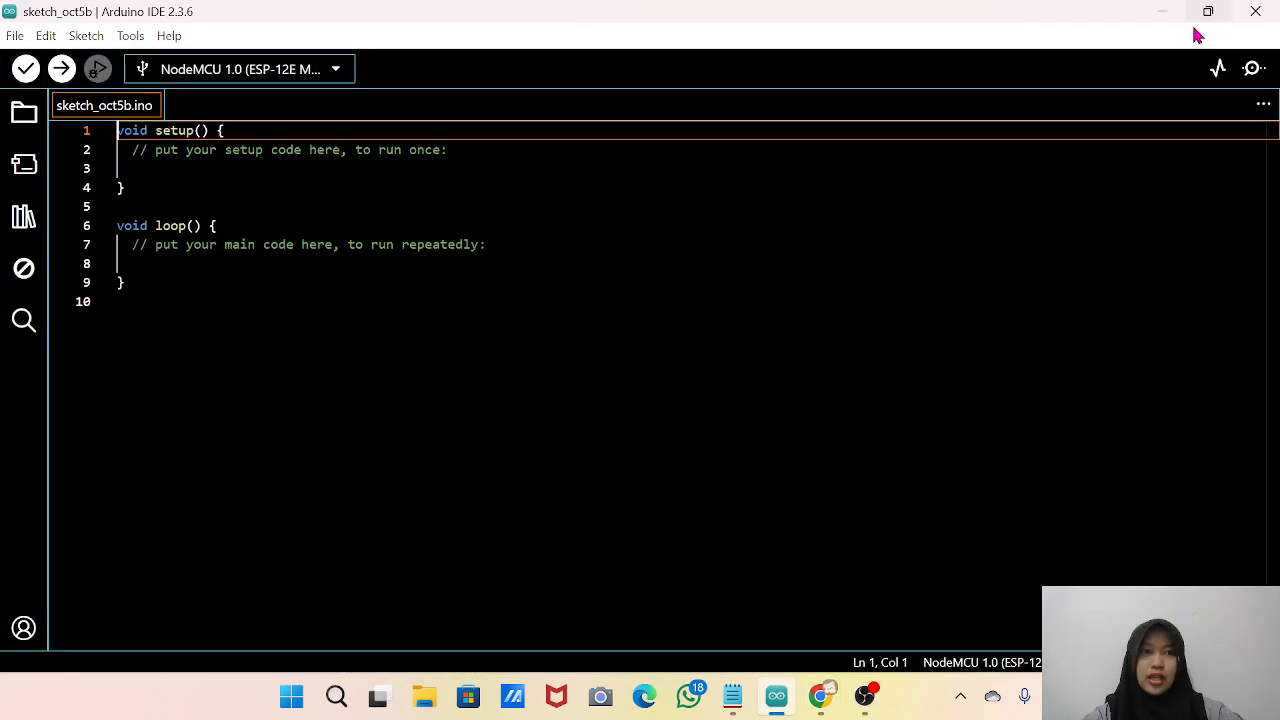
{"action": "left_click", "coordinate": [1164, 13]}
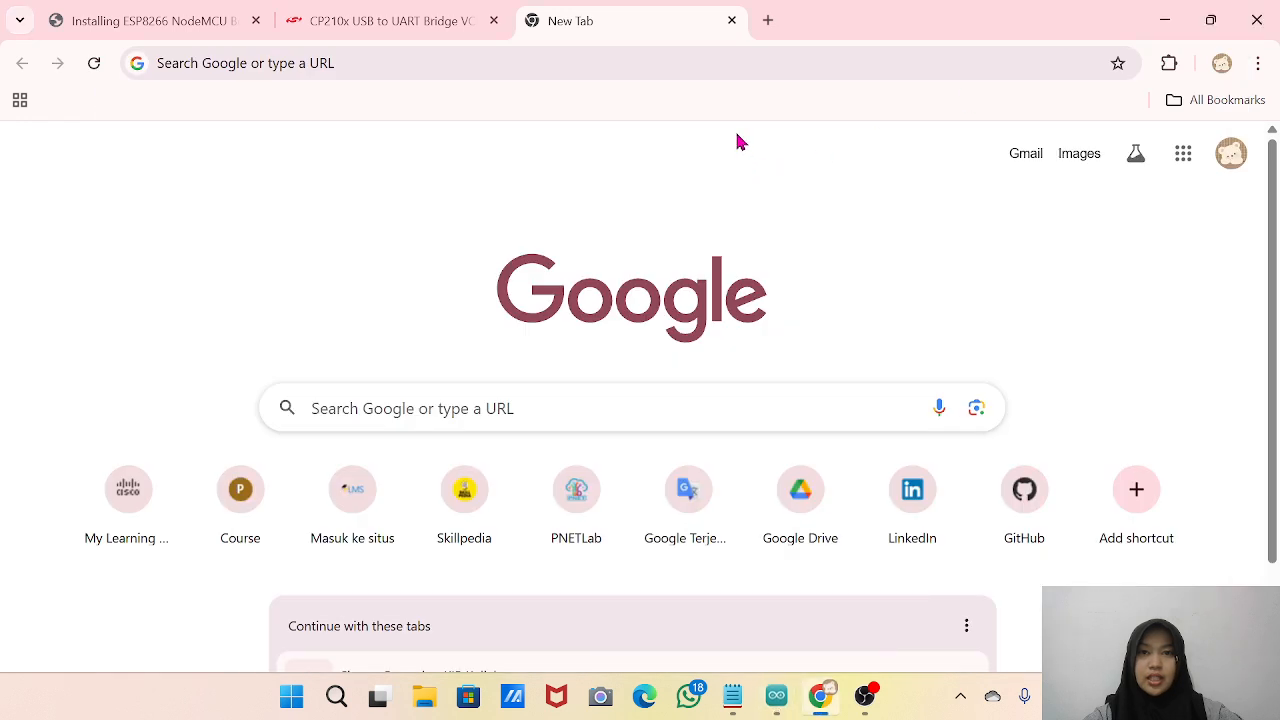
Search Google for "Arduino IDE 2.3.6" and open the official arduino.cc software download page.
{"action": "left_click", "coordinate": [735, 66]}
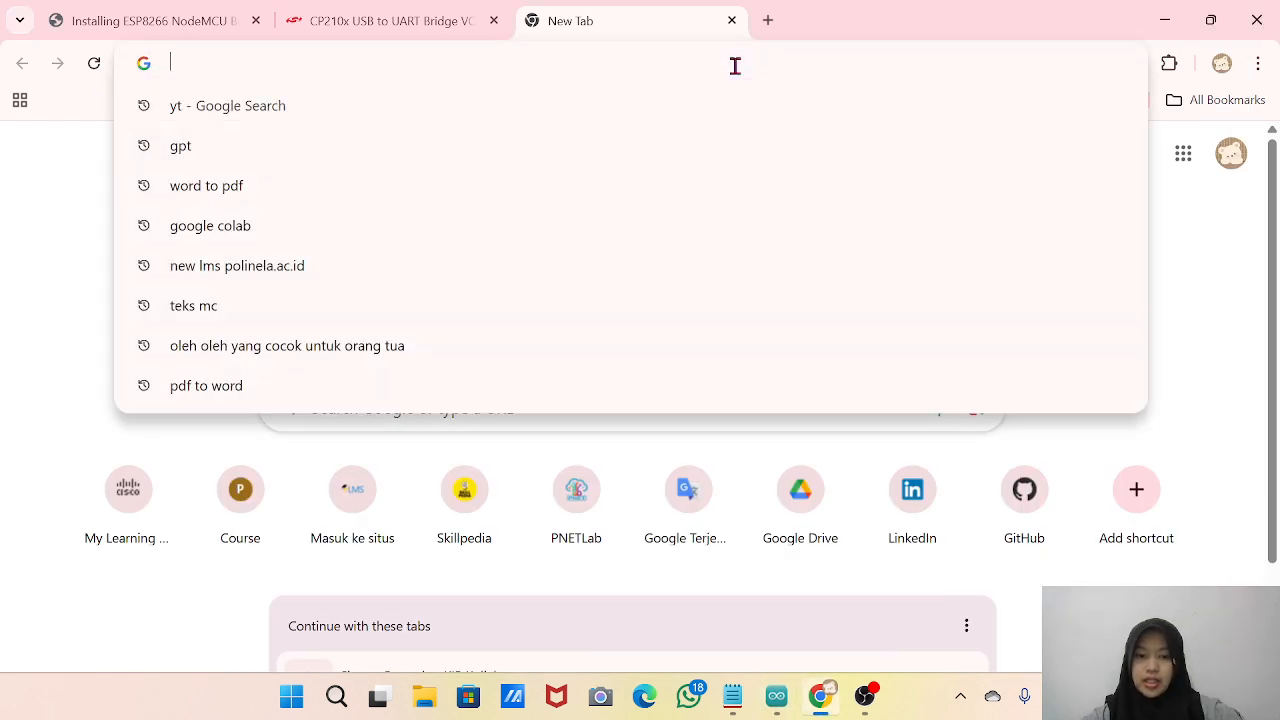
{"action": "type", "text": "i"}
{"action": "key", "text": "BackSpace"}
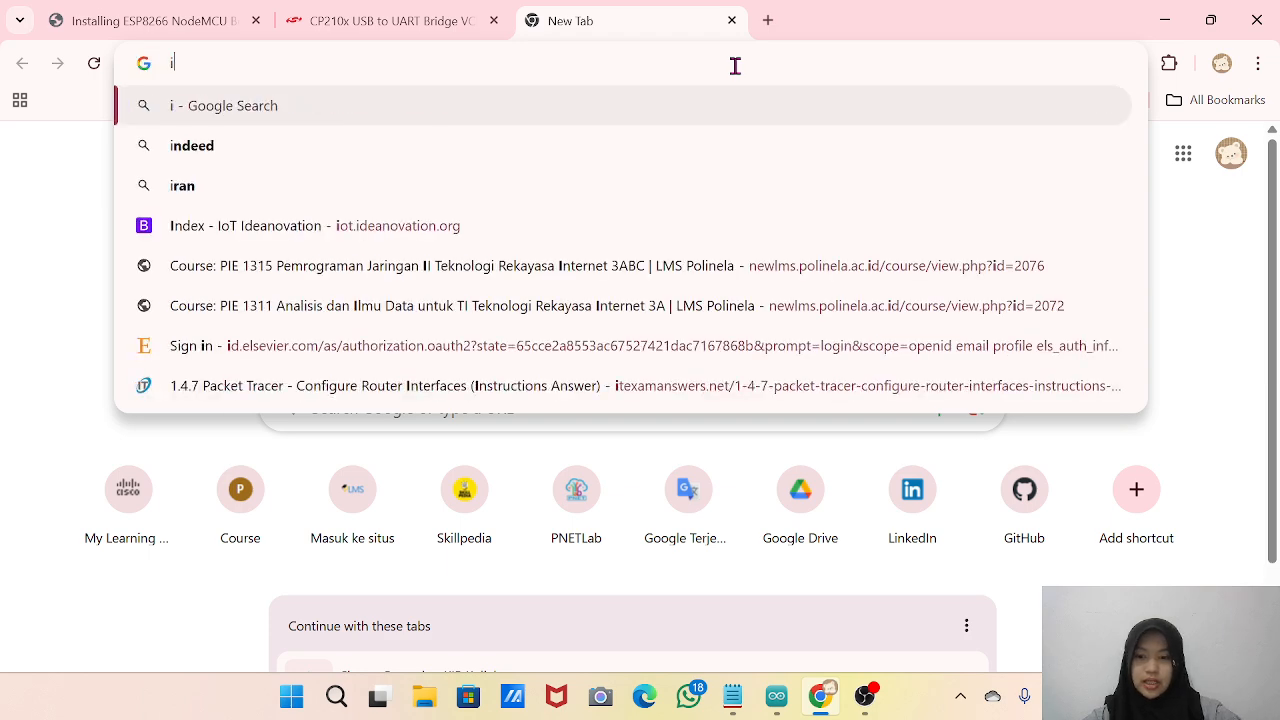
{"action": "type", "text": "ar"}
{"action": "key", "text": "BackSpace"}
{"action": "key", "text": "BackSpace"}
{"action": "key", "text": "BackSpace"}
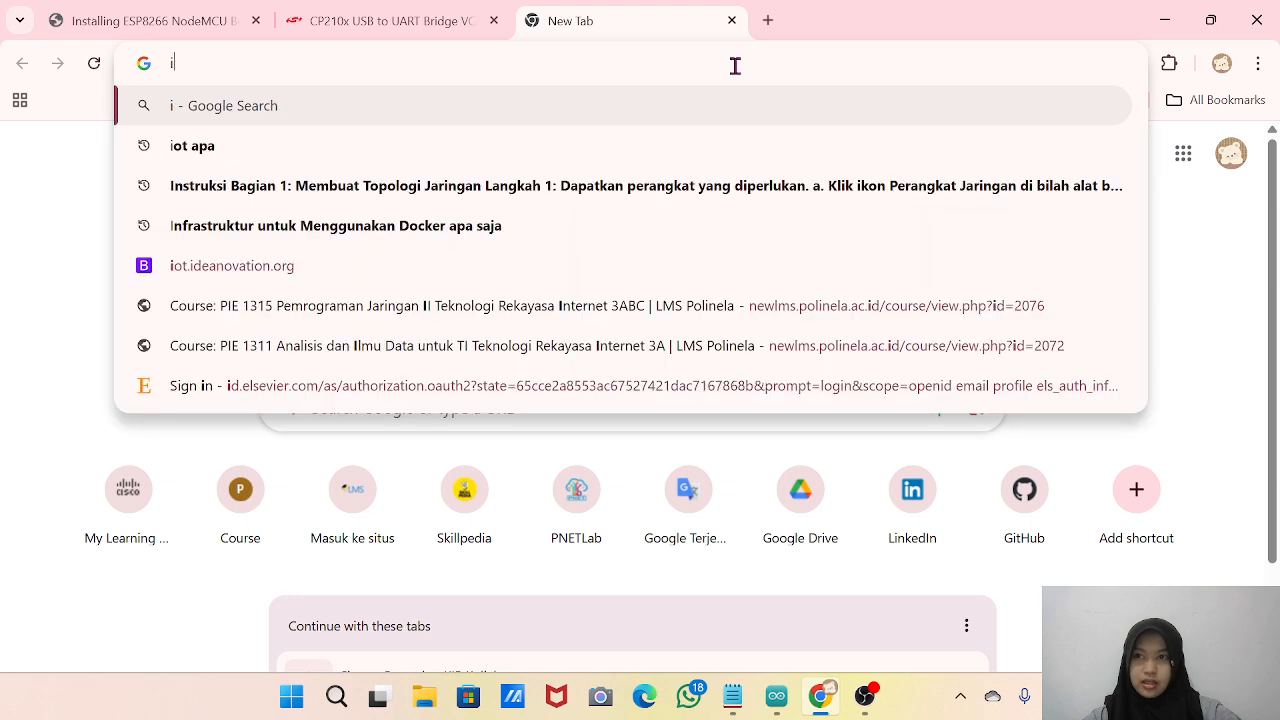
{"action": "type", "text": "arduin"}
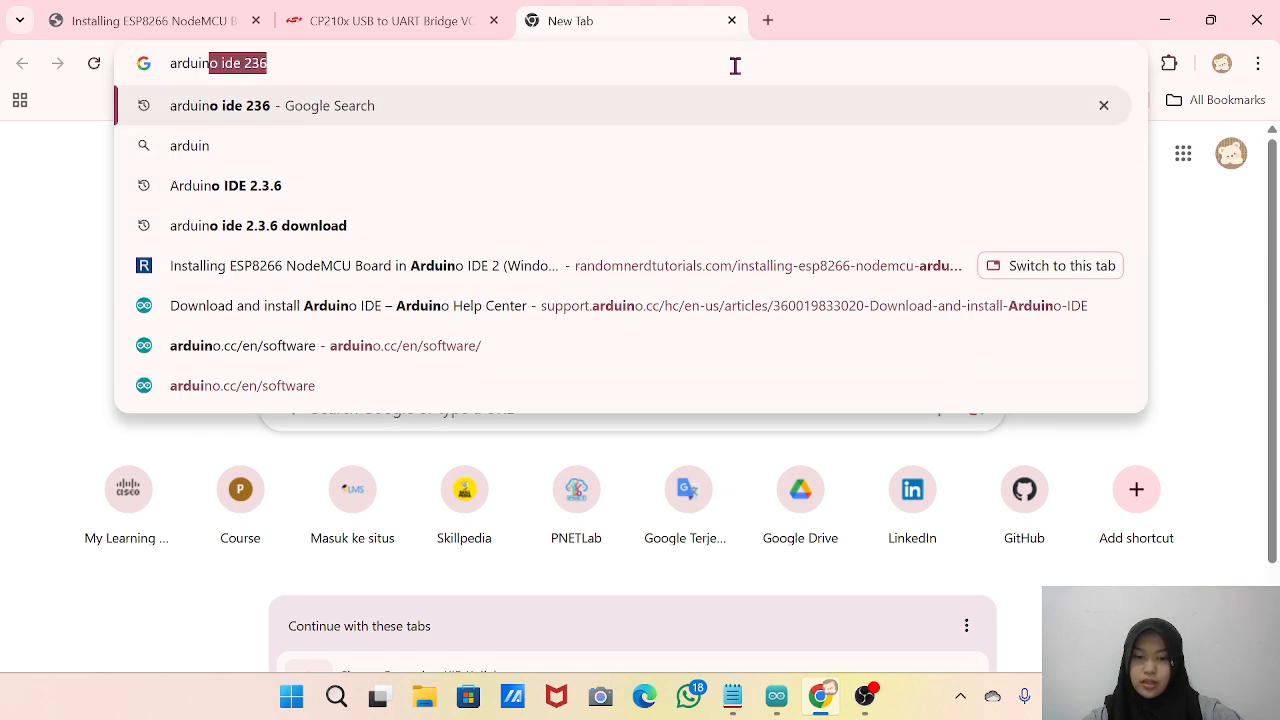
{"action": "type", "text": "o I"}
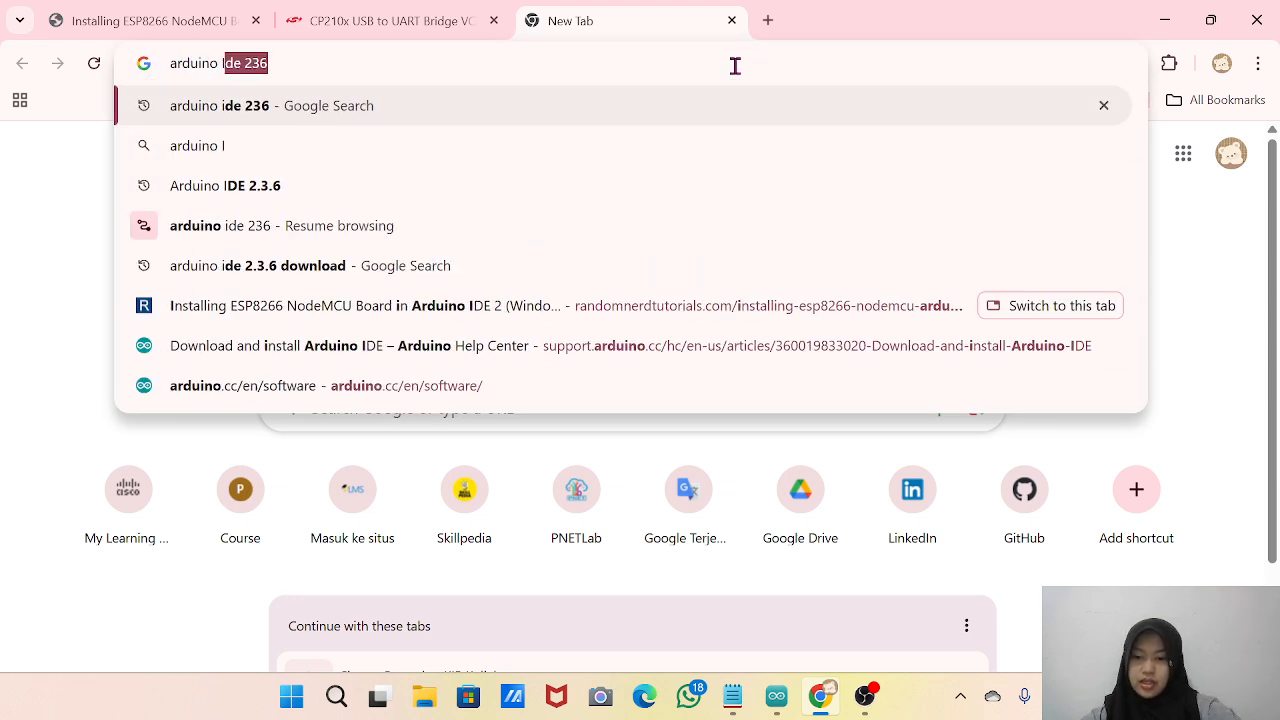
{"action": "type", "text": "DE 2"}
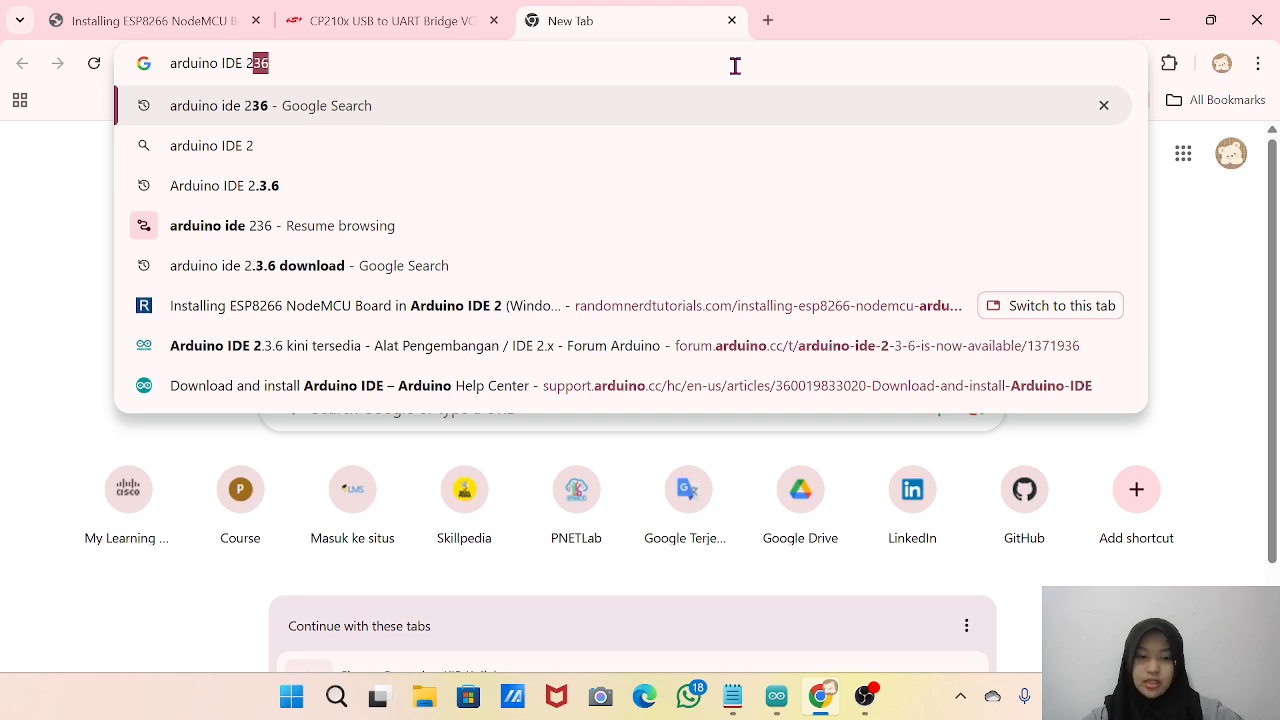
{"action": "type", "text": ".3.6"}
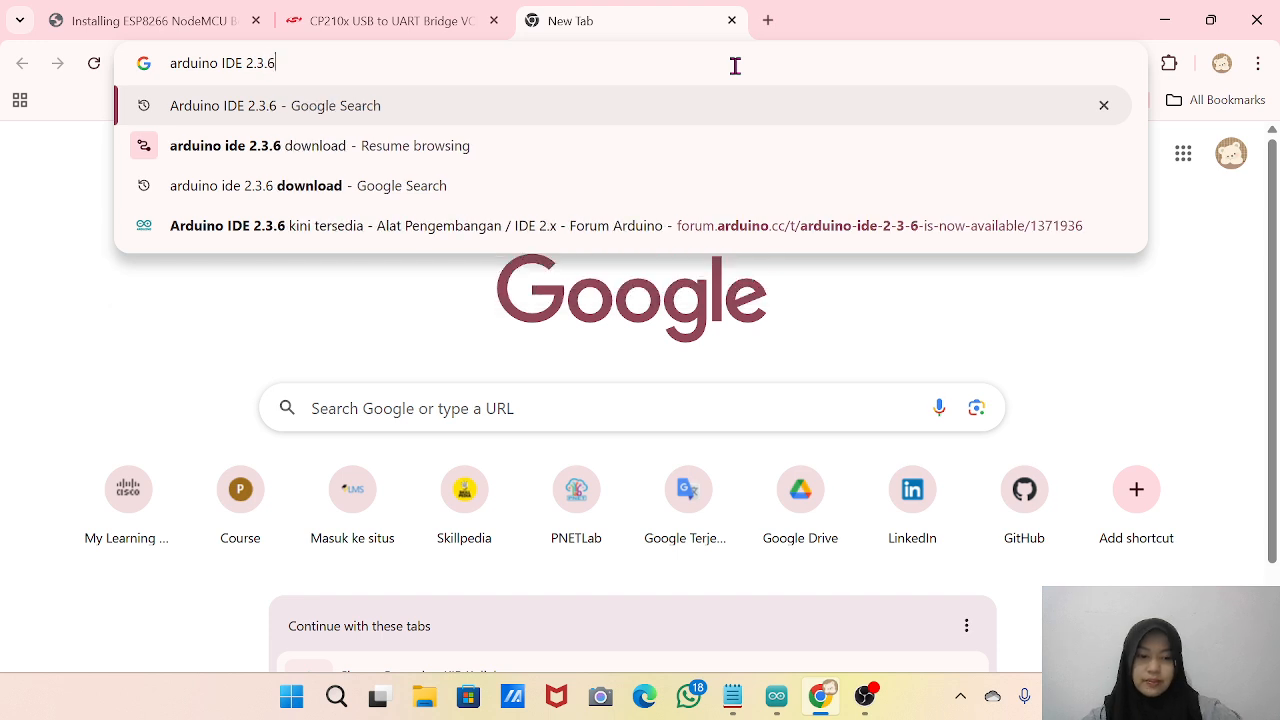
{"action": "key", "text": "Return"}
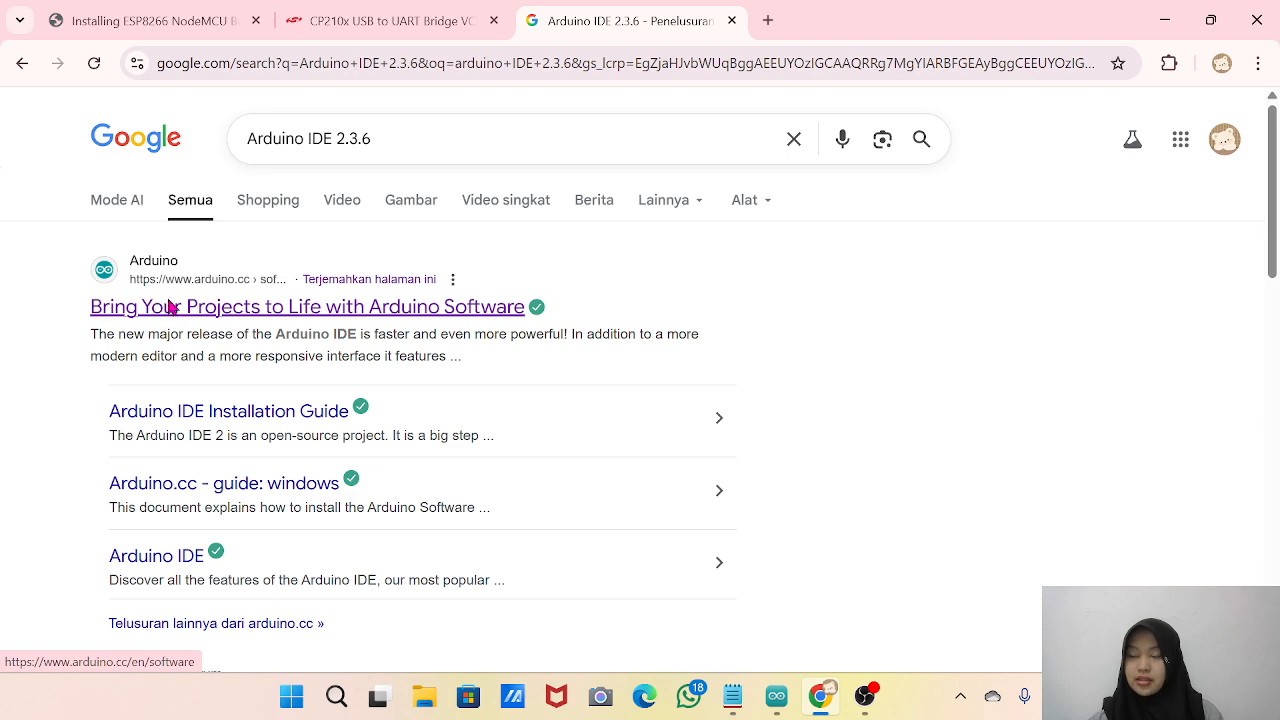
{"action": "left_click", "coordinate": [170, 309]}
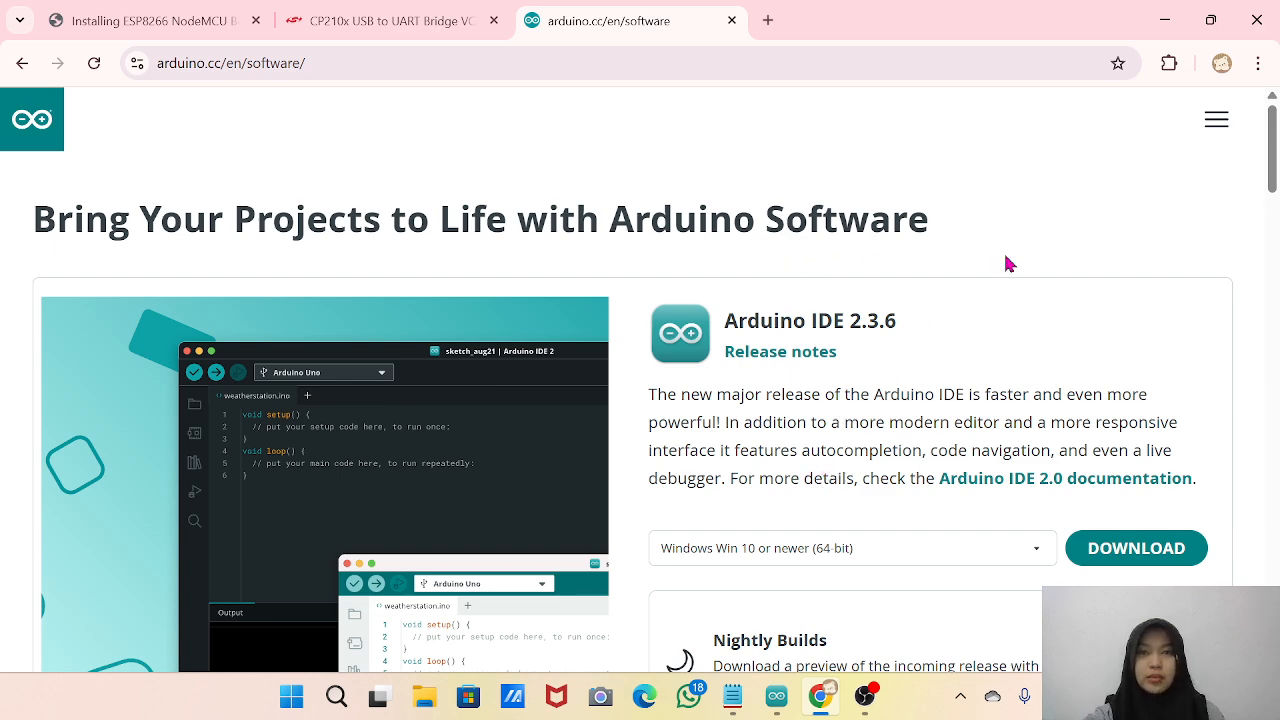
Switch to Arduino IDE and examine the default setup and loop code in the sketch.
{"action": "left_click", "coordinate": [1164, 20]}
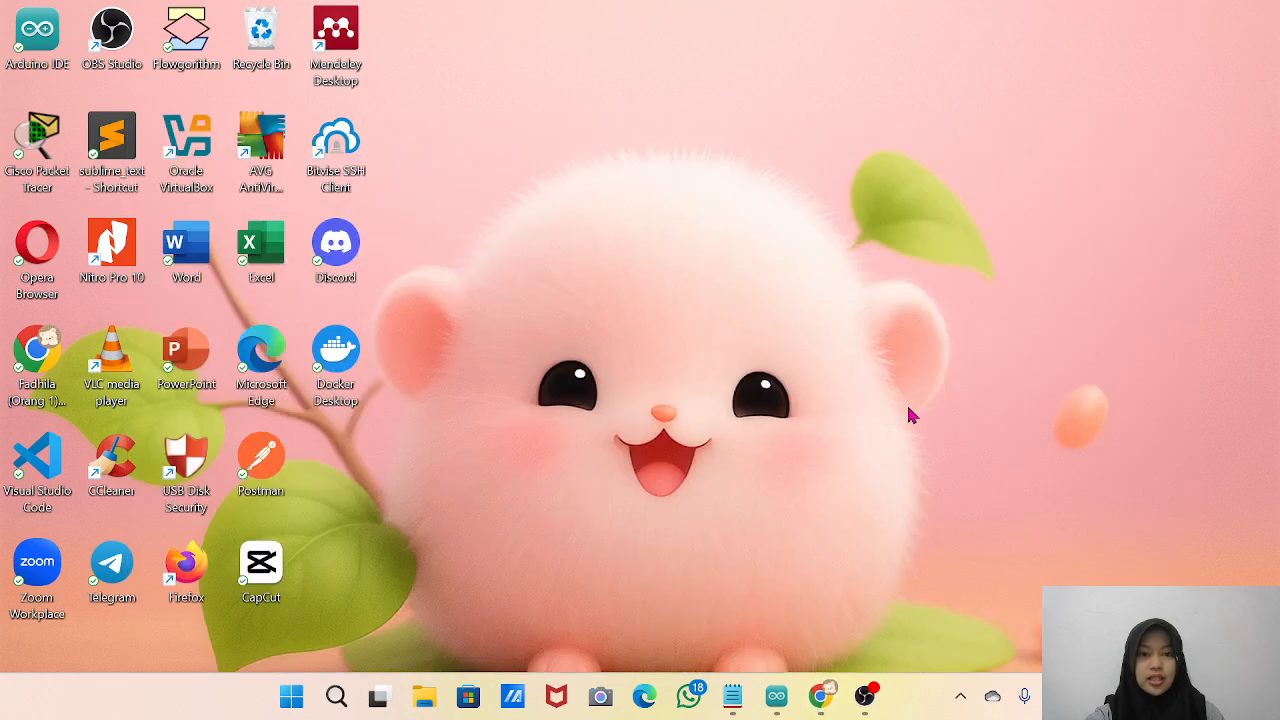
{"action": "mouse_move", "coordinate": [779, 704]}
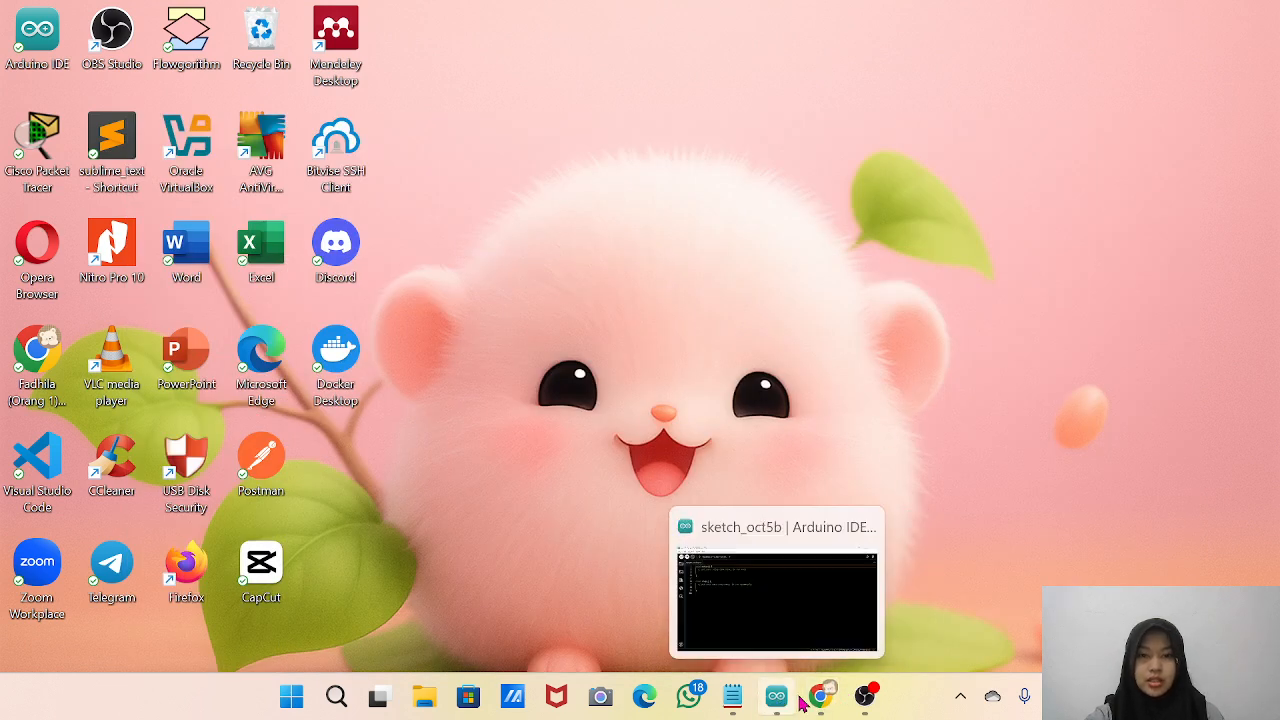
{"action": "left_click", "coordinate": [777, 697]}
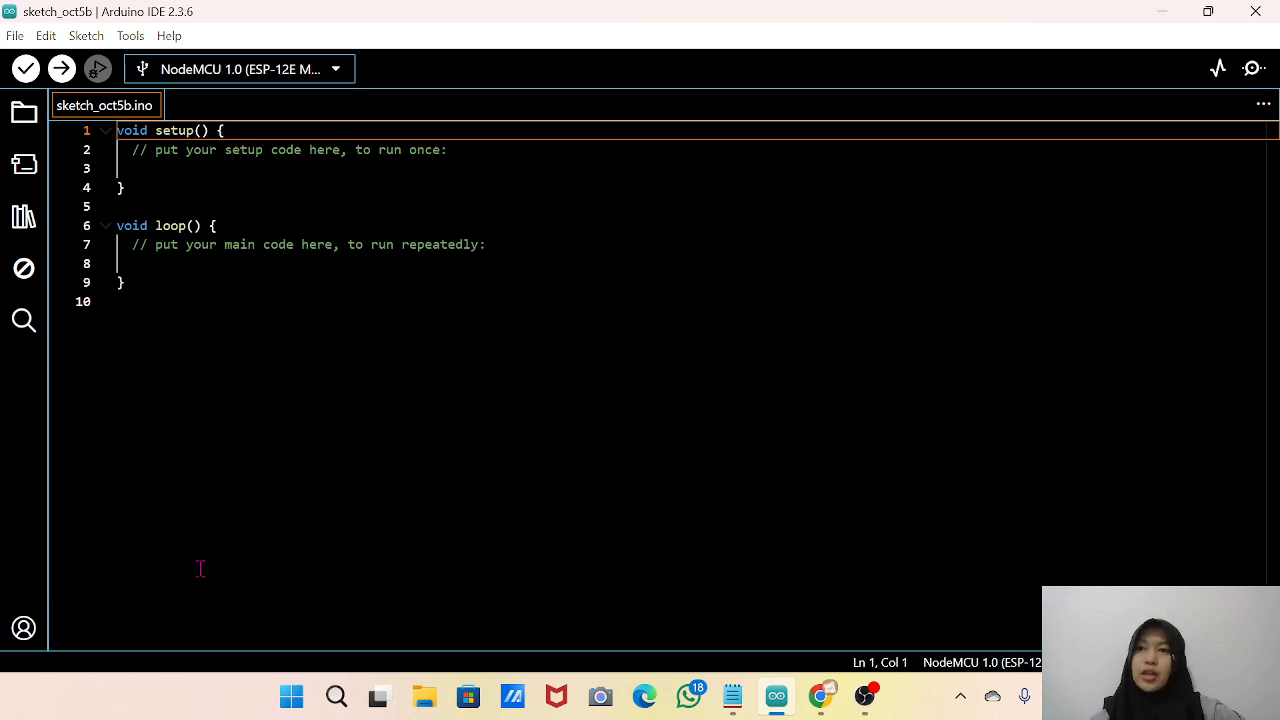
{"action": "left_click_drag", "start_coordinate": [176, 285], "coordinate": [137, 150]}
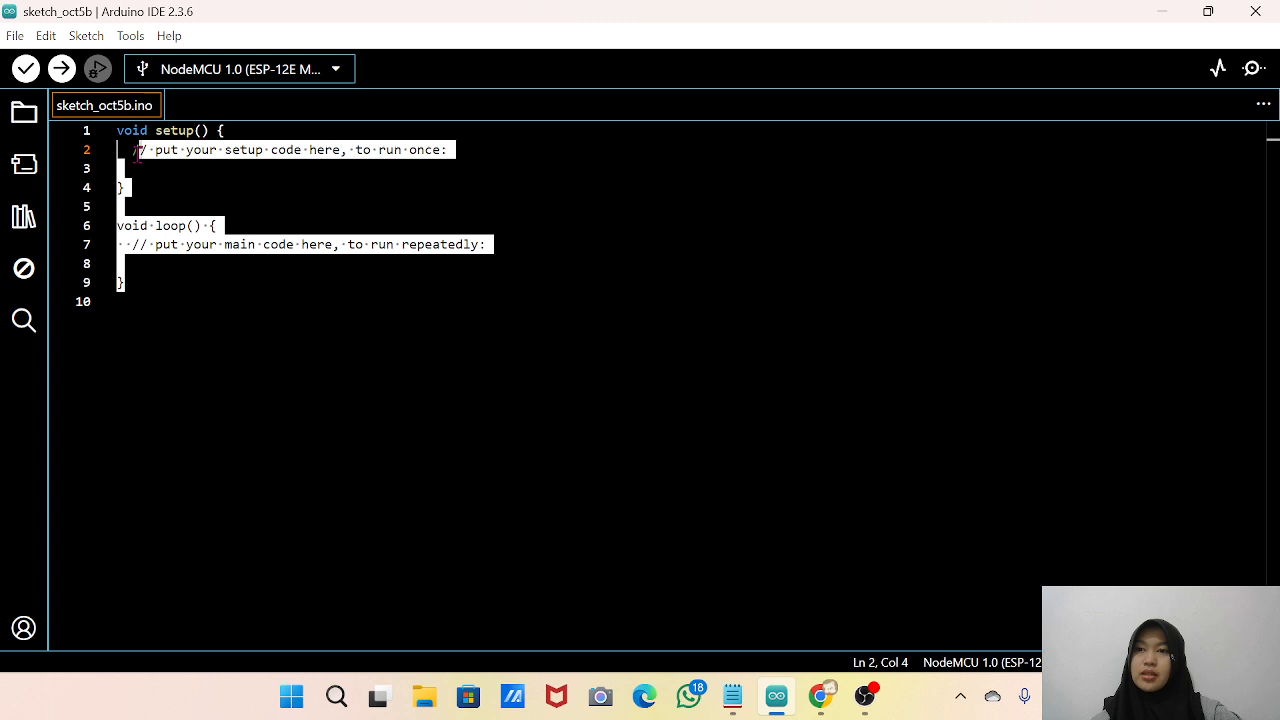
{"action": "left_click", "coordinate": [137, 150]}
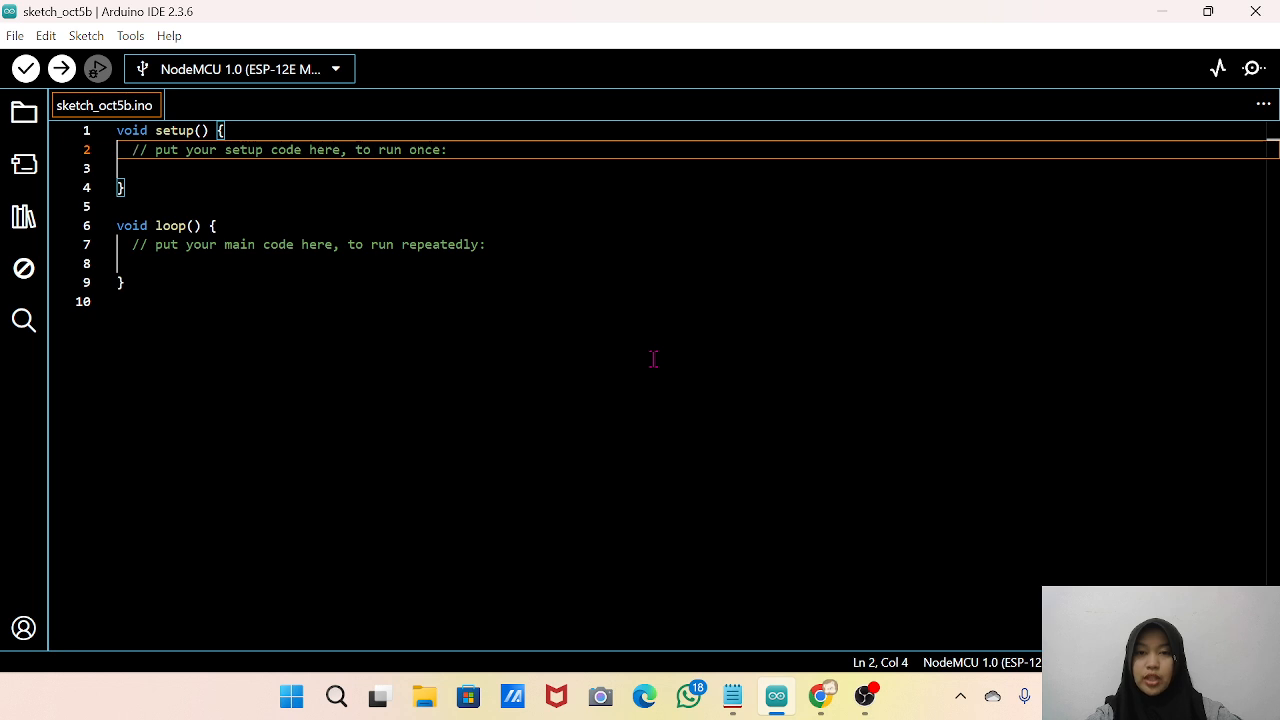
Switch to Chrome and show the already open Random Nerd Tutorials guide on installing the ESP8266 NodeMCU board.
{"action": "left_click", "coordinate": [1161, 14]}
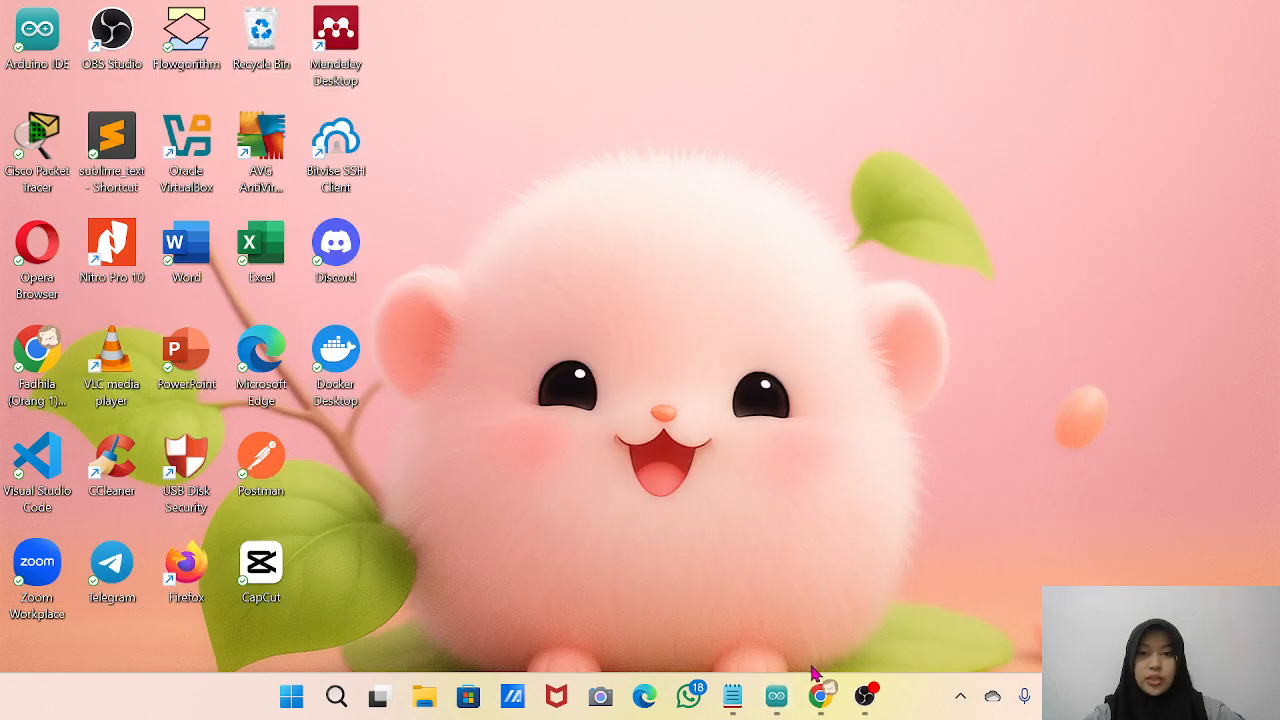
{"action": "mouse_move", "coordinate": [822, 693]}
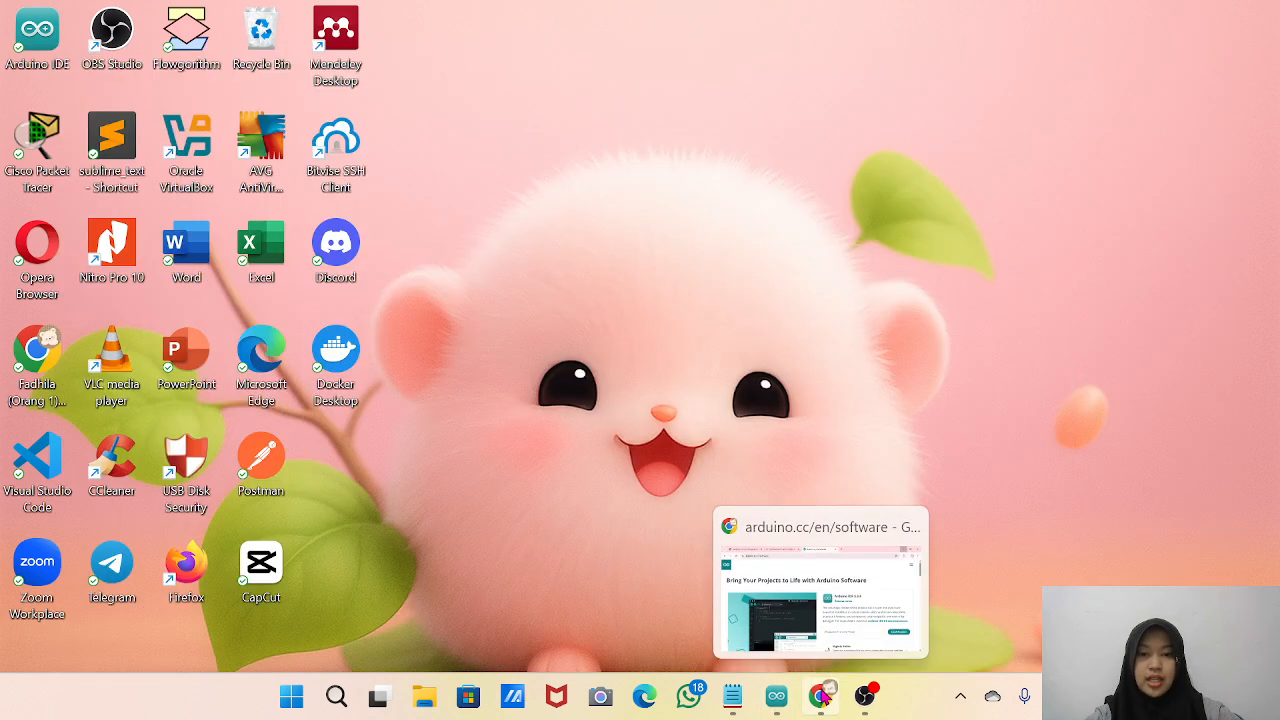
{"action": "left_click", "coordinate": [822, 693]}
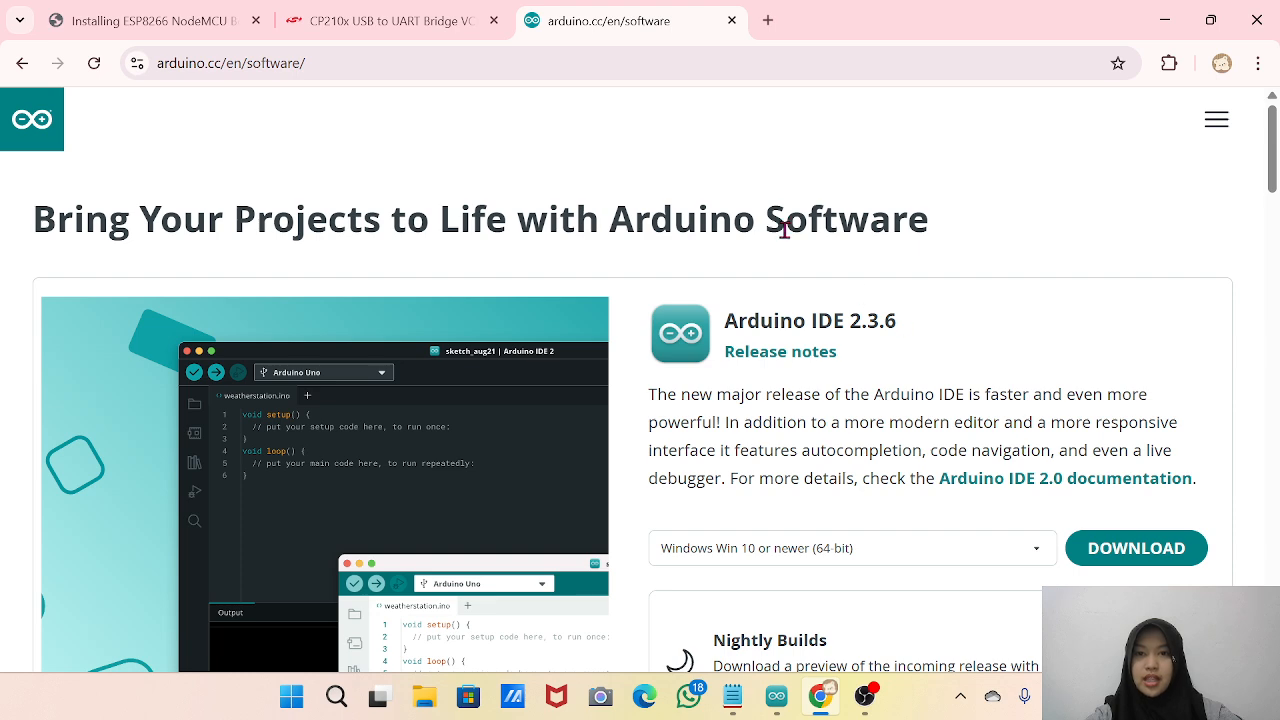
{"action": "left_click", "coordinate": [150, 10]}
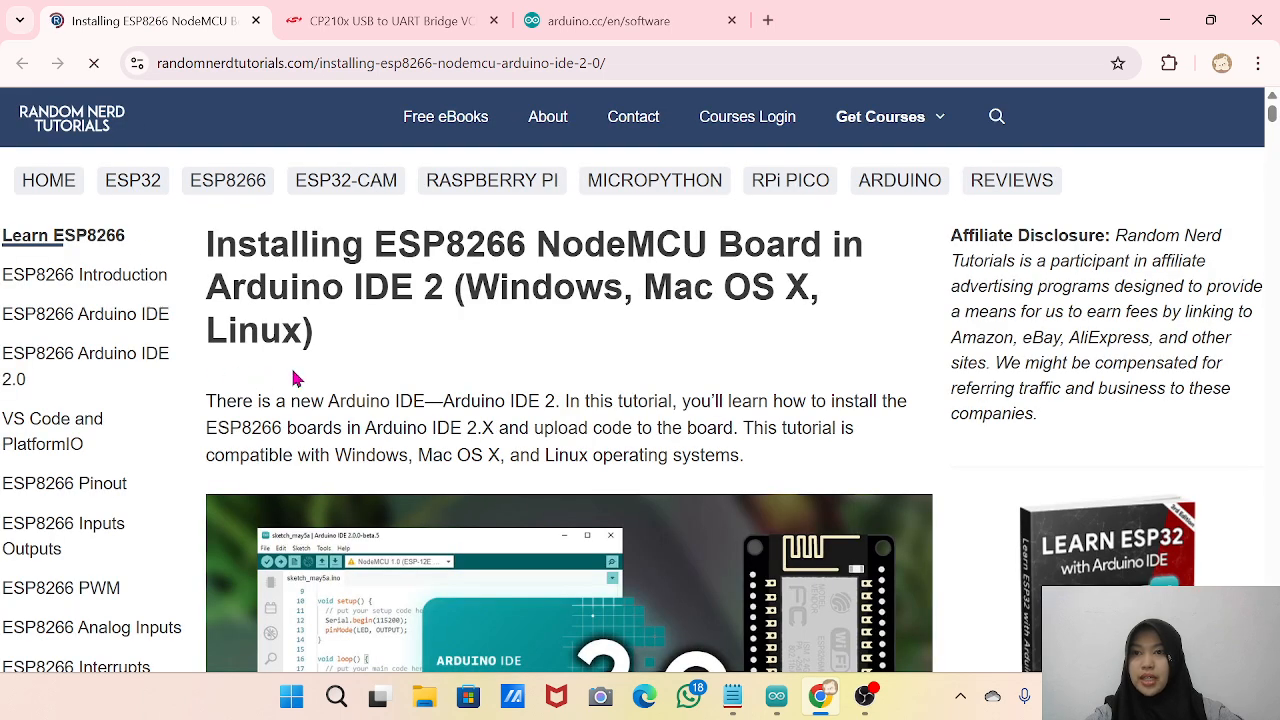
Read the ESP8266 installation guide from its title through the prerequisites section on downloading and installing Arduino IDE 2.
{"action": "scroll", "coordinate": [295, 378], "scroll_direction": "down", "scroll_amount": 1}
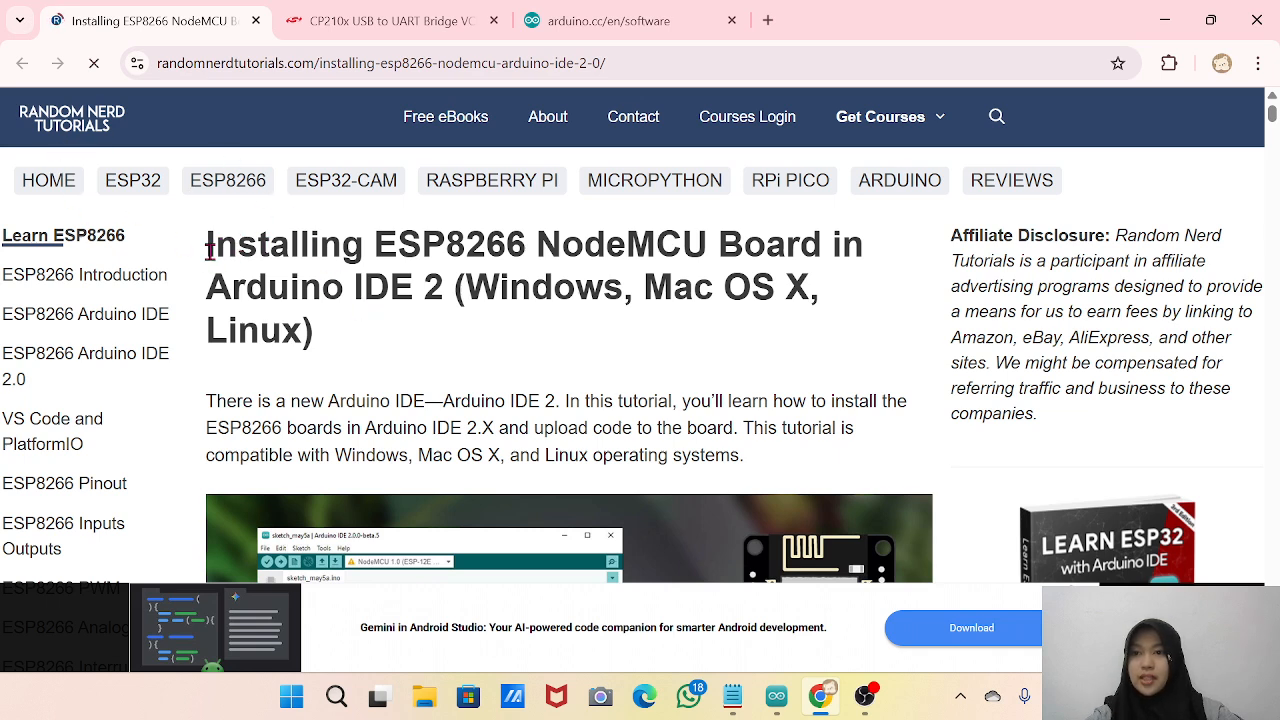
{"action": "left_click_drag", "start_coordinate": [209, 248], "coordinate": [366, 303]}
{"action": "left_click", "coordinate": [364, 296]}
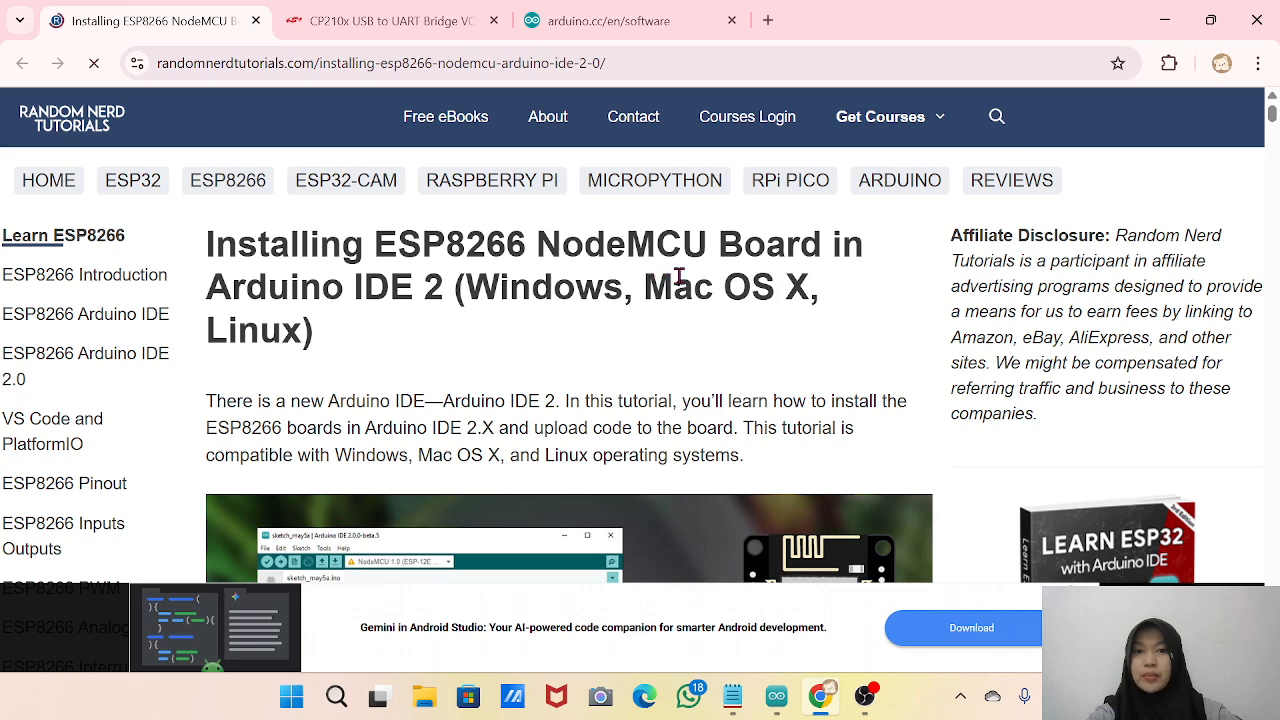
{"action": "scroll", "coordinate": [679, 276], "scroll_direction": "down", "scroll_amount": 1}
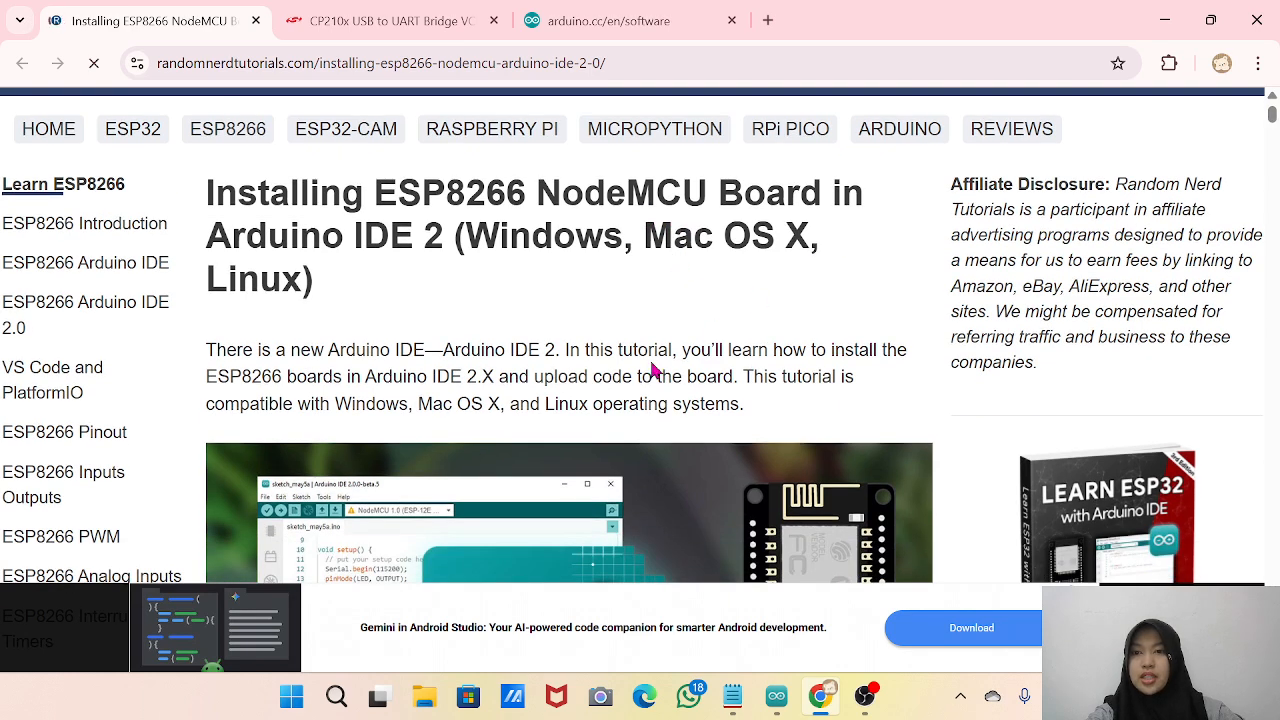
{"action": "scroll", "coordinate": [445, 350], "scroll_direction": "down", "scroll_amount": 4}
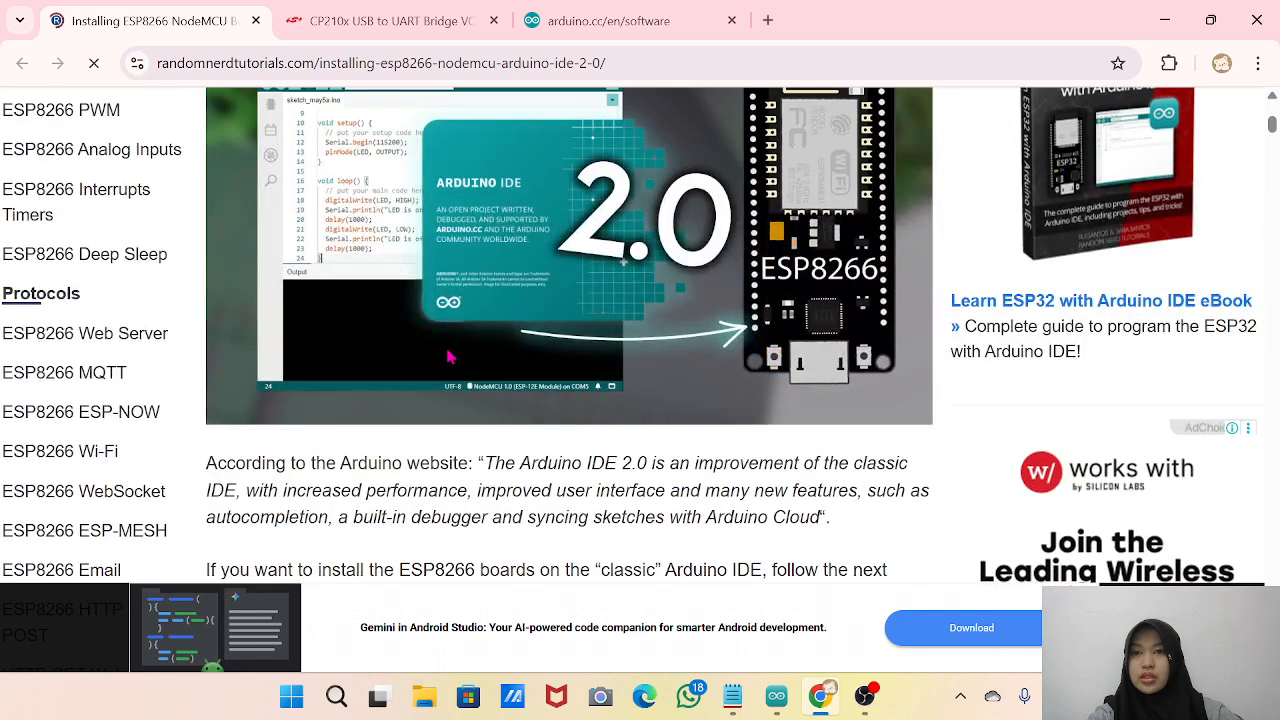
{"action": "scroll", "coordinate": [448, 356], "scroll_direction": "down", "scroll_amount": 5}
{"action": "scroll", "coordinate": [448, 356], "scroll_direction": "down", "scroll_amount": 6}
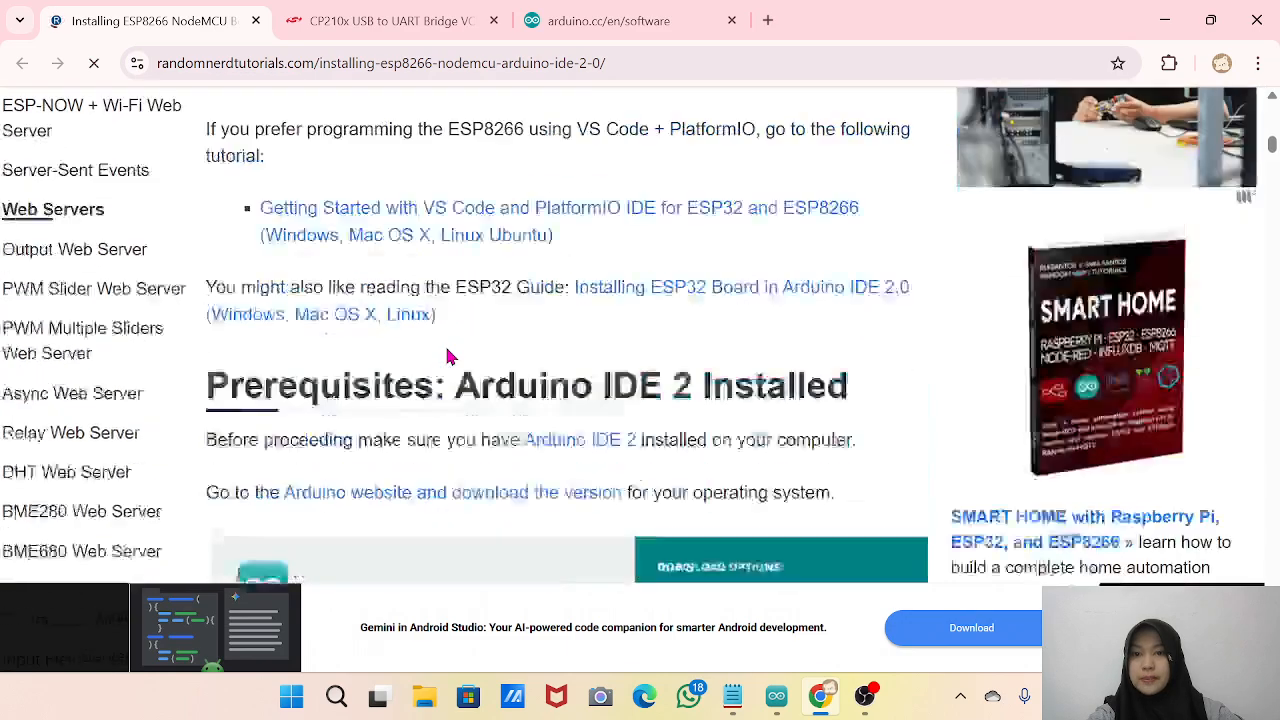
{"action": "scroll", "coordinate": [448, 356], "scroll_direction": "up", "scroll_amount": 7}
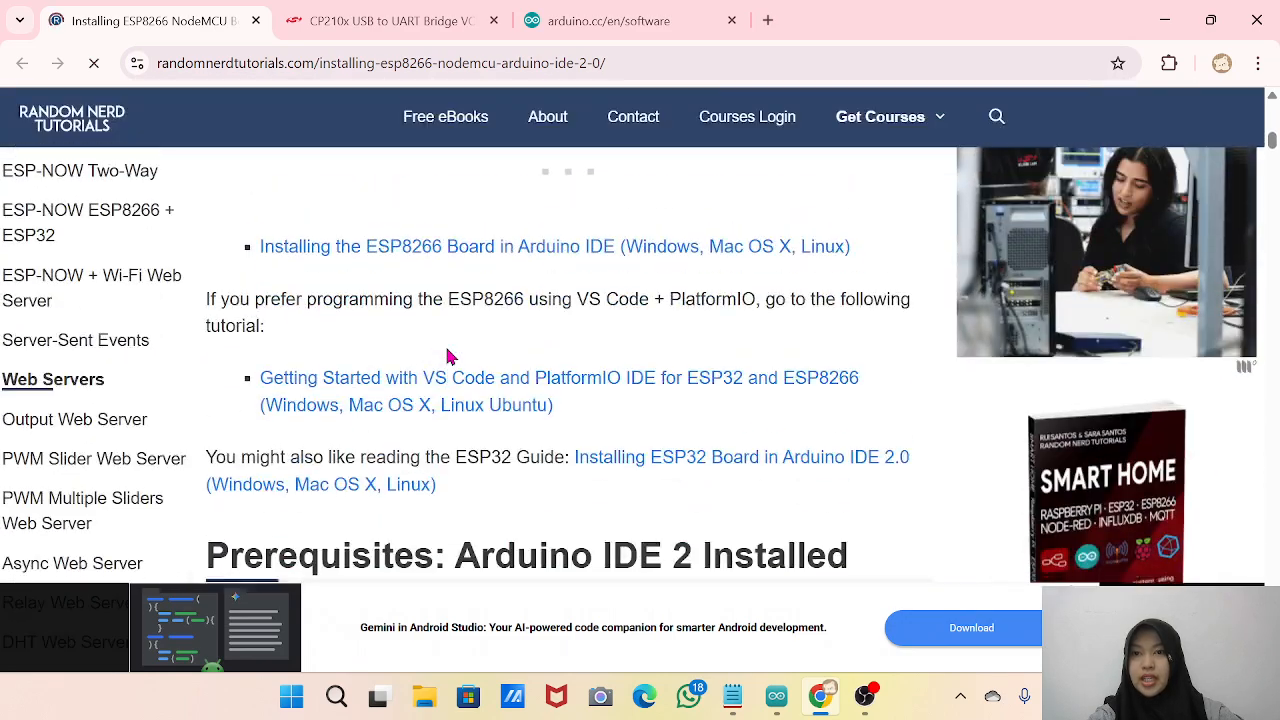
{"action": "scroll", "coordinate": [448, 356], "scroll_direction": "down", "scroll_amount": 4}
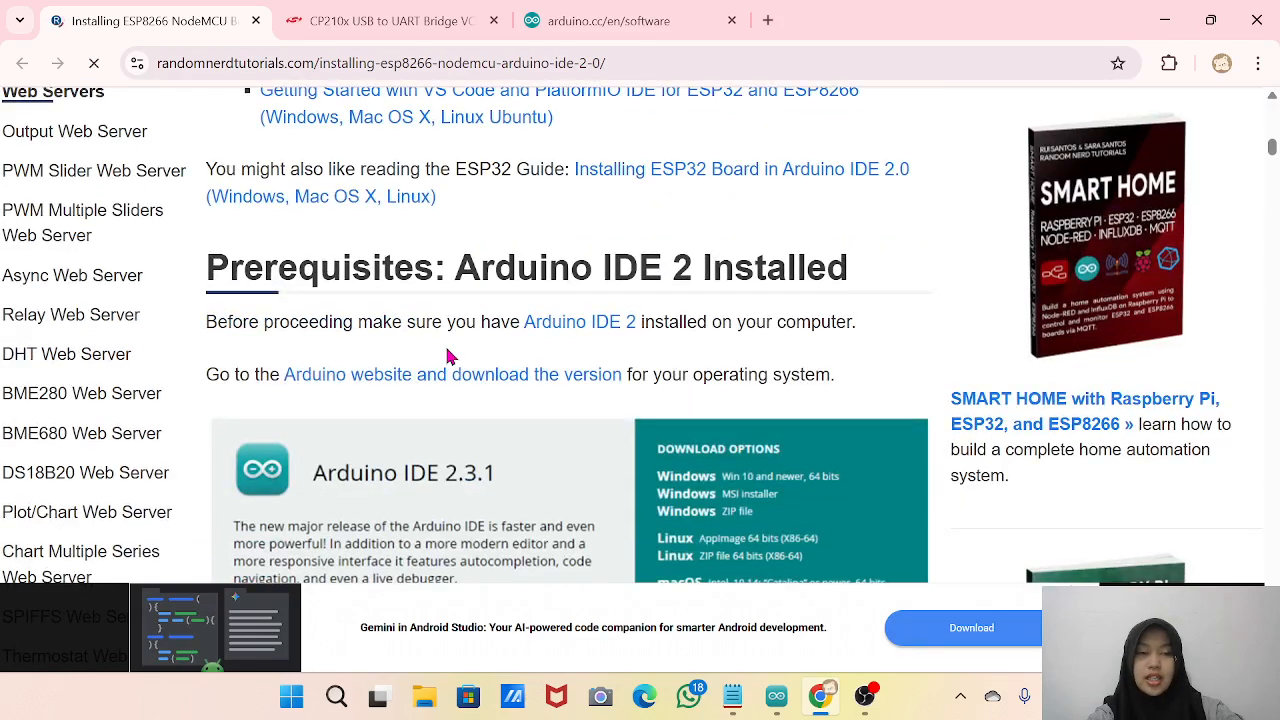
{"action": "scroll", "coordinate": [466, 244], "scroll_direction": "down", "scroll_amount": 6}
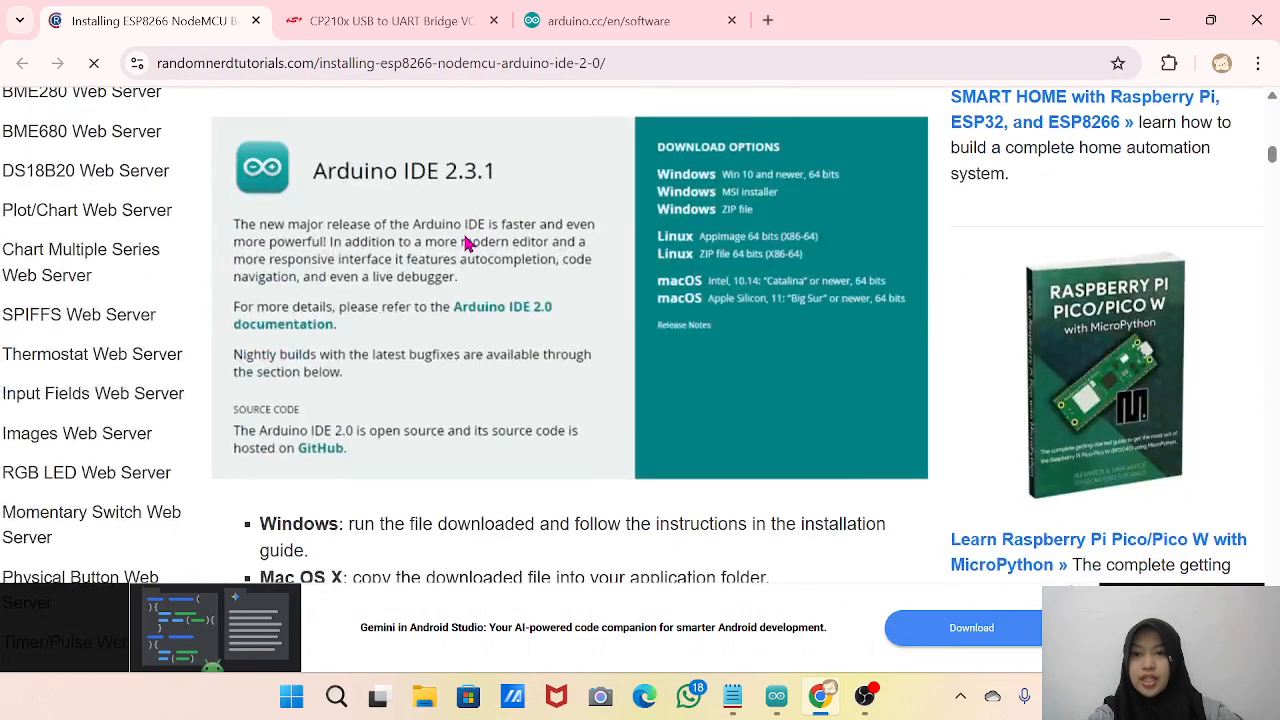
{"action": "scroll", "coordinate": [466, 244], "scroll_direction": "up", "scroll_amount": 3}
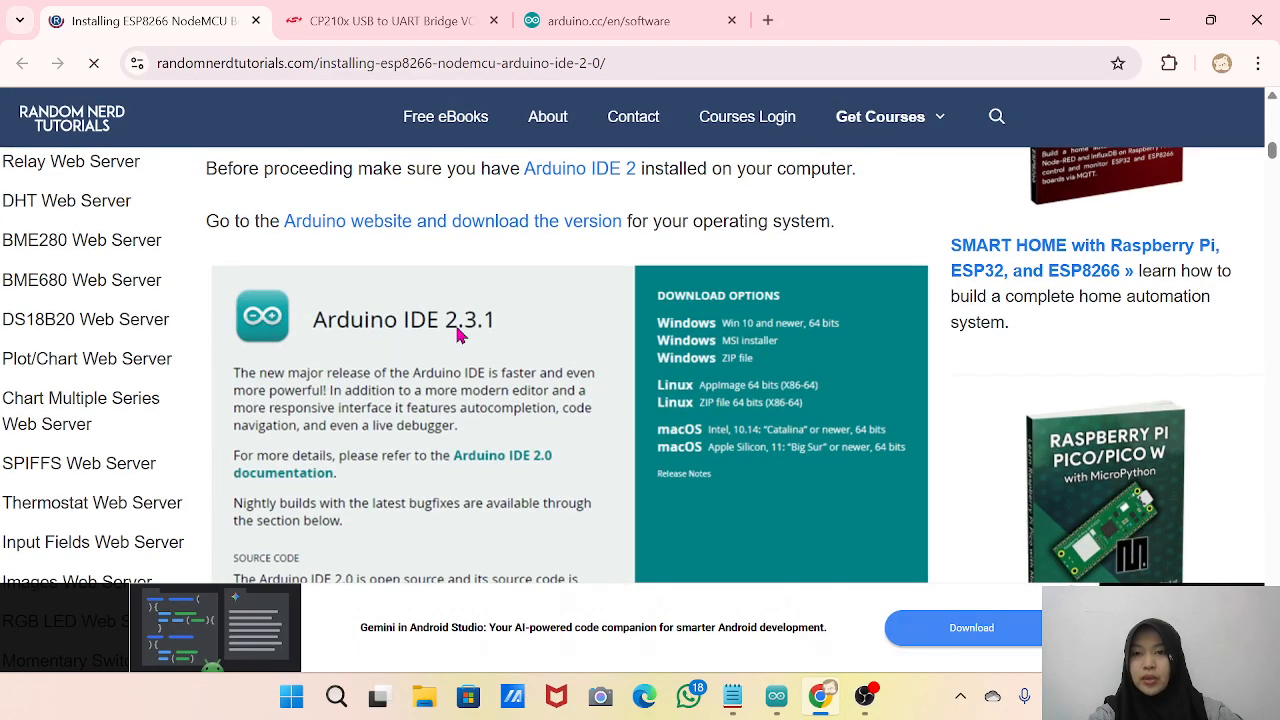
Read the guide from the Arduino IDE installation notes to step 1 of installing the ESP8266 NodeMCU add-on, about opening Preferences.
{"action": "scroll", "coordinate": [500, 337], "scroll_direction": "down", "scroll_amount": 8}
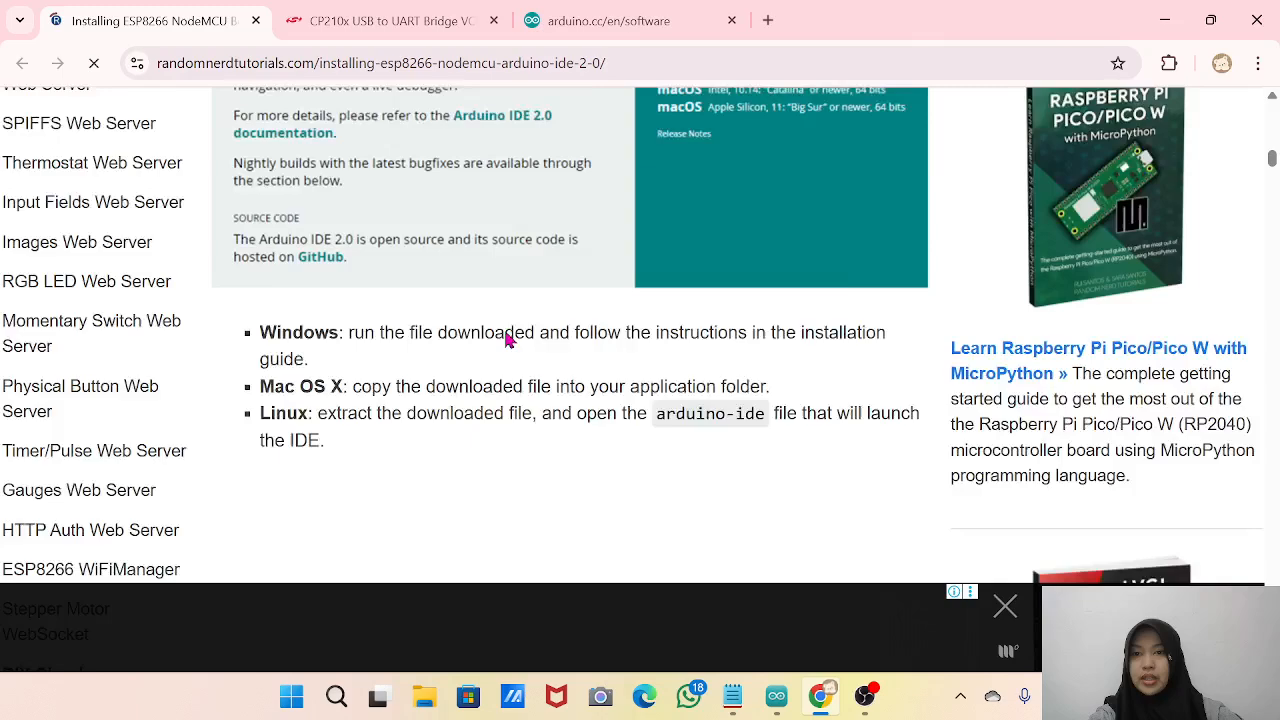
{"action": "scroll", "coordinate": [455, 478], "scroll_direction": "down", "scroll_amount": 4}
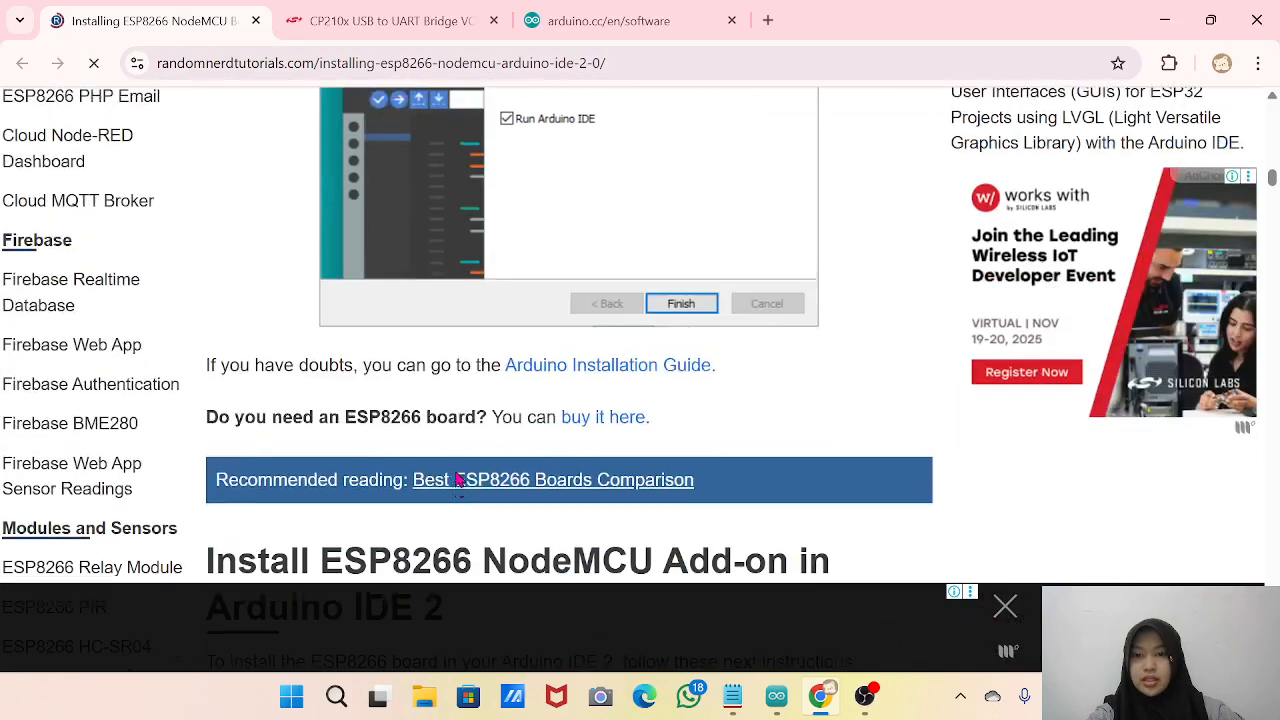
{"action": "scroll", "coordinate": [683, 295], "scroll_direction": "up", "scroll_amount": 2}
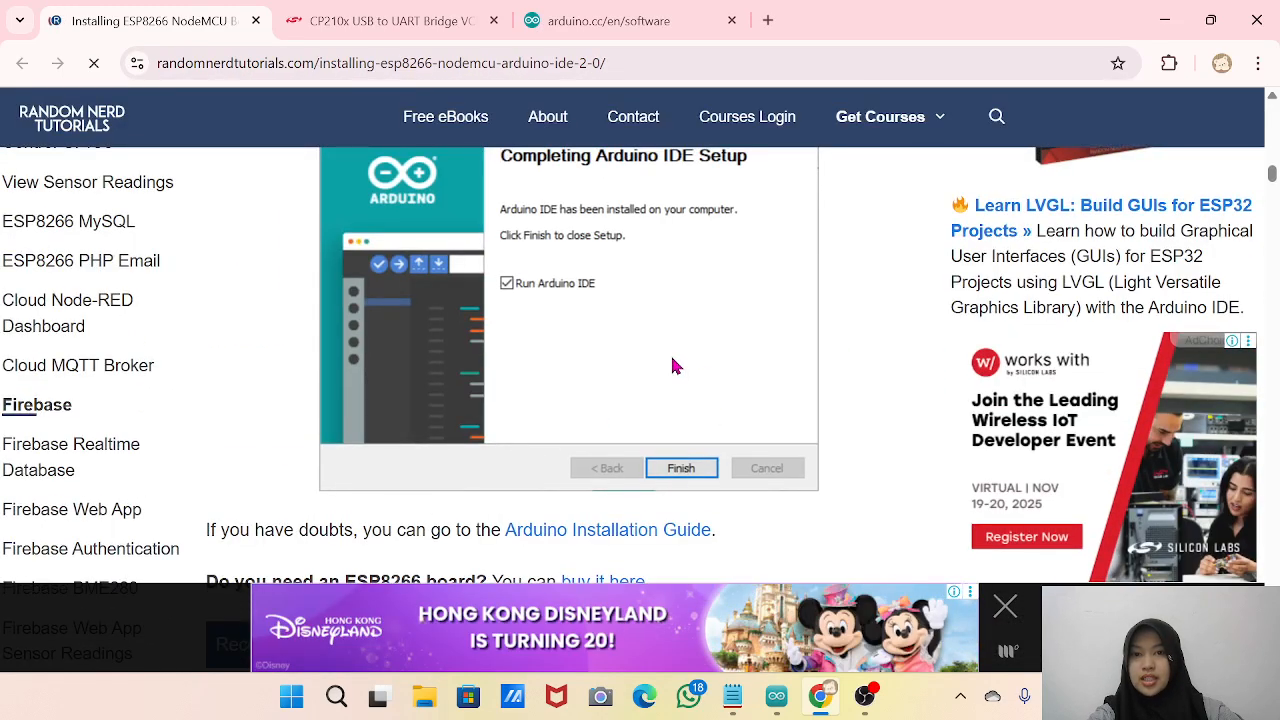
{"action": "scroll", "coordinate": [670, 352], "scroll_direction": "up", "scroll_amount": 2}
{"action": "scroll", "coordinate": [674, 366], "scroll_direction": "down", "scroll_amount": 5}
{"action": "scroll", "coordinate": [674, 366], "scroll_direction": "down", "scroll_amount": 2}
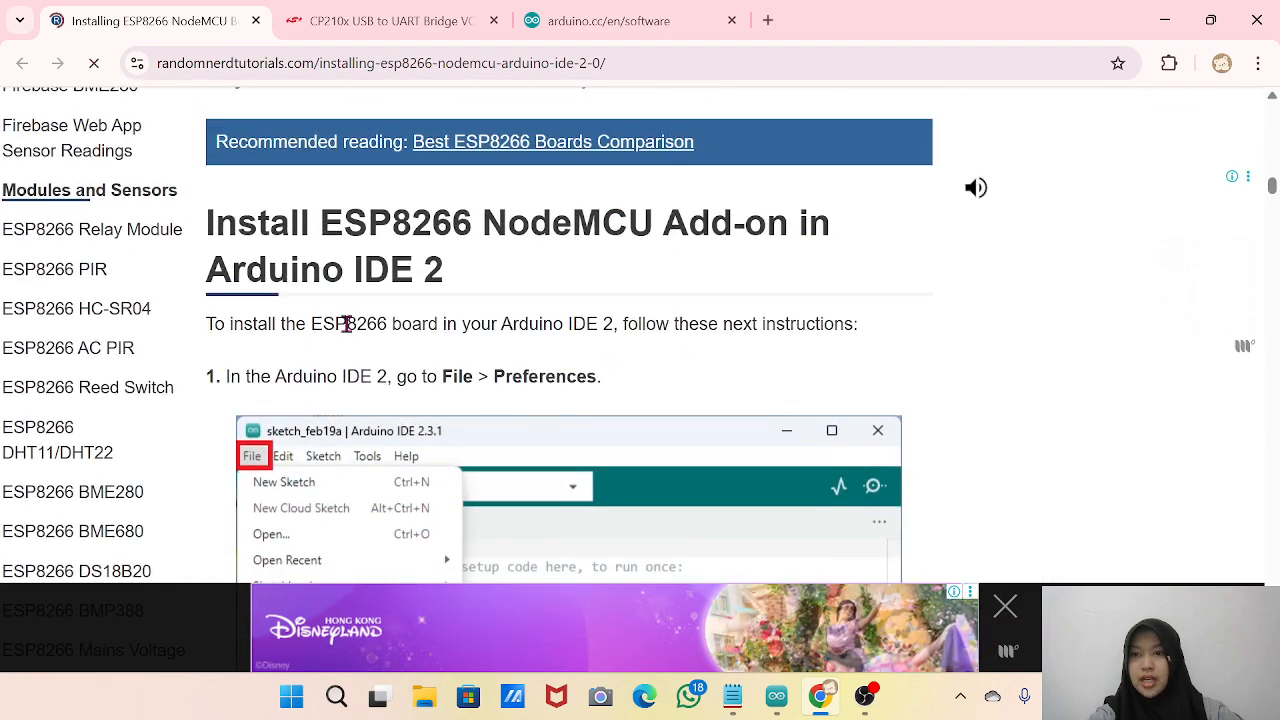
{"action": "scroll", "coordinate": [346, 323], "scroll_direction": "down", "scroll_amount": 3}
{"action": "scroll", "coordinate": [347, 333], "scroll_direction": "down", "scroll_amount": 1}
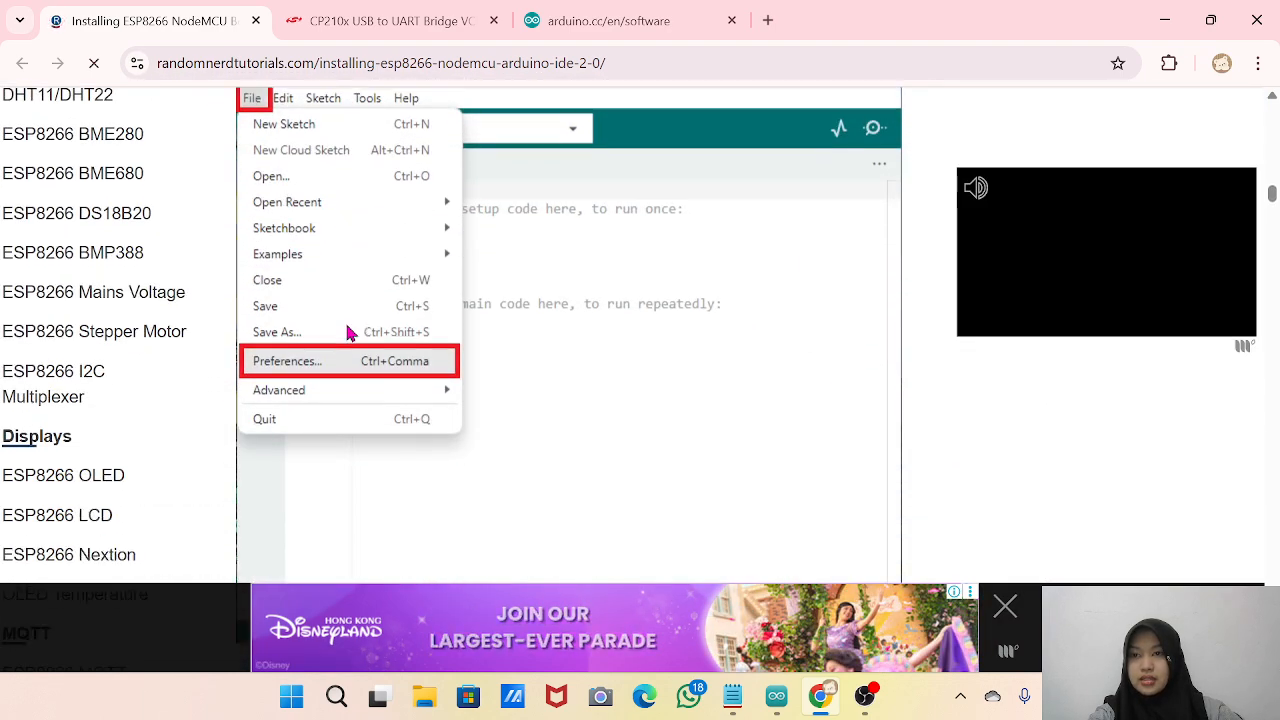
{"action": "scroll", "coordinate": [347, 333], "scroll_direction": "up", "scroll_amount": 4}
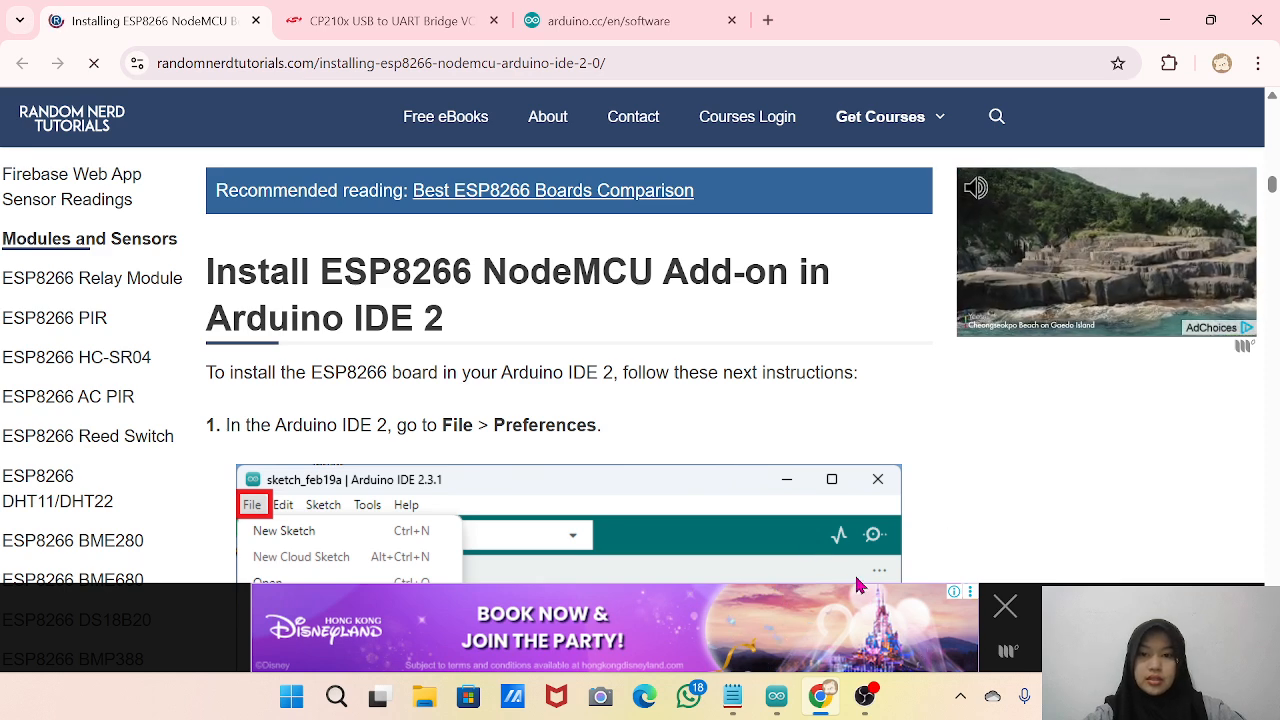
{"action": "scroll", "coordinate": [714, 480], "scroll_direction": "down", "scroll_amount": 3}
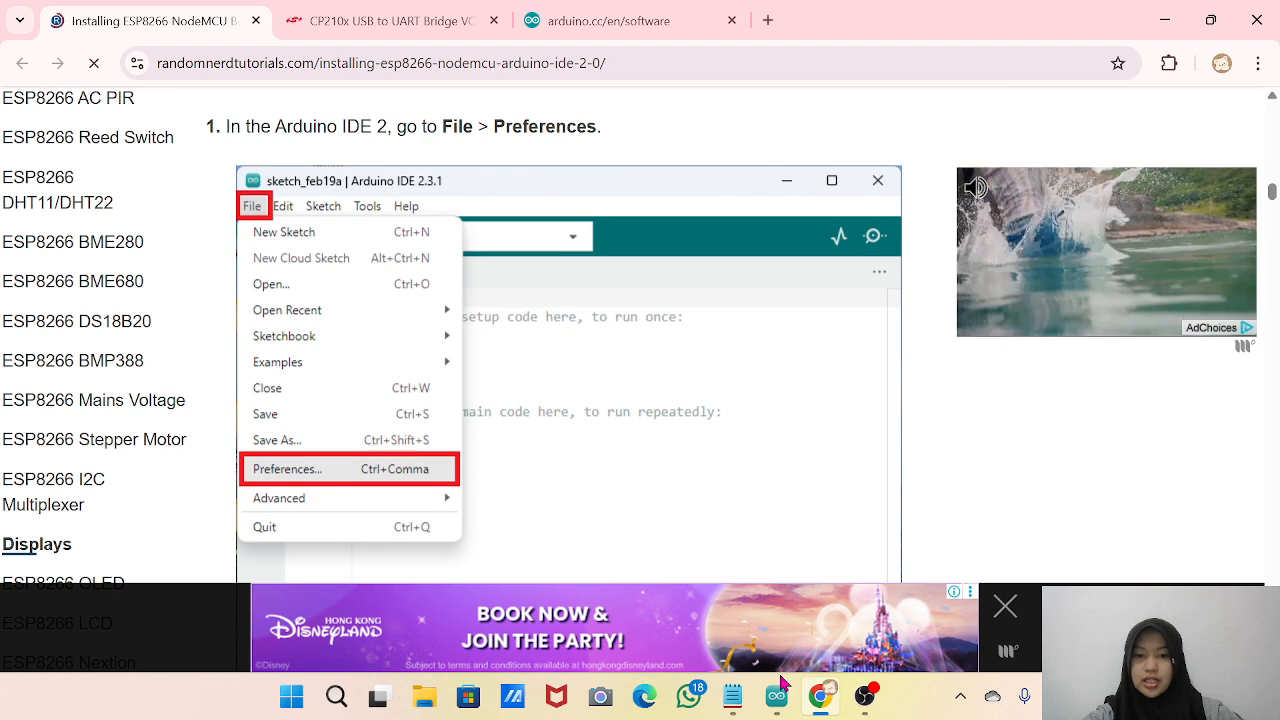
{"action": "scroll", "coordinate": [492, 483], "scroll_direction": "down", "scroll_amount": 2}
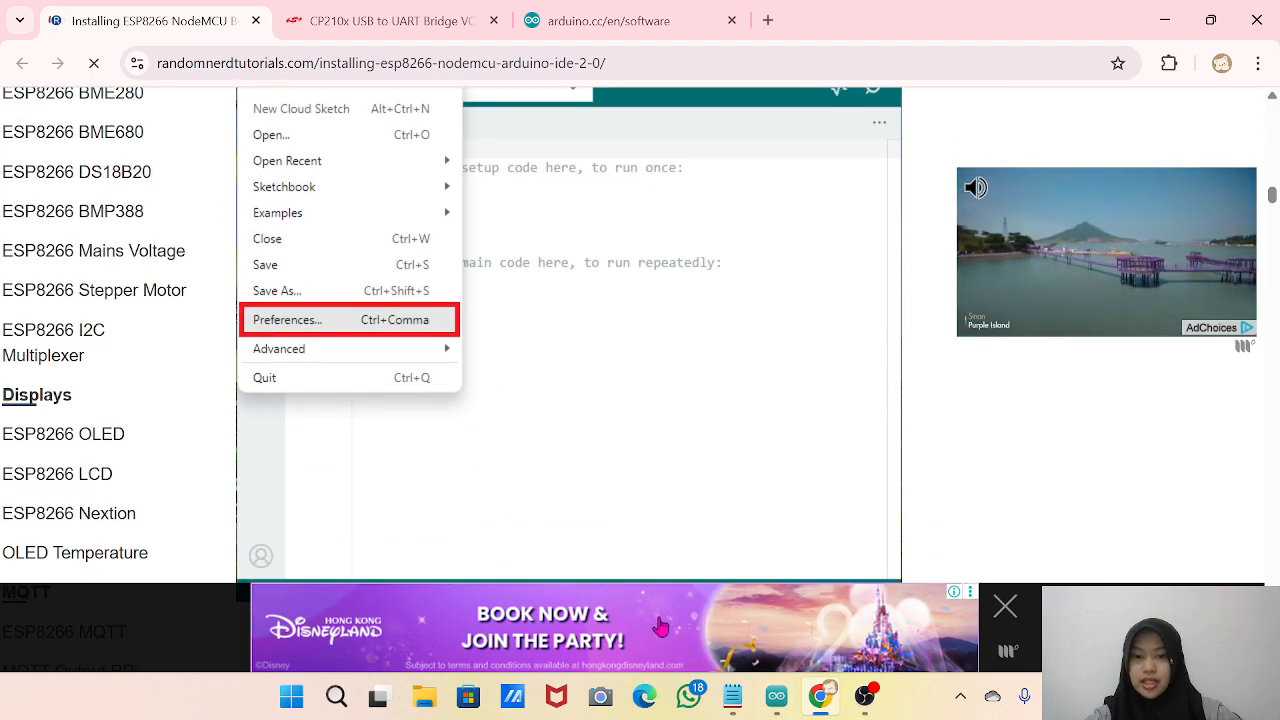
Switch to Arduino IDE and open its Preferences.
{"action": "left_click", "coordinate": [776, 697]}
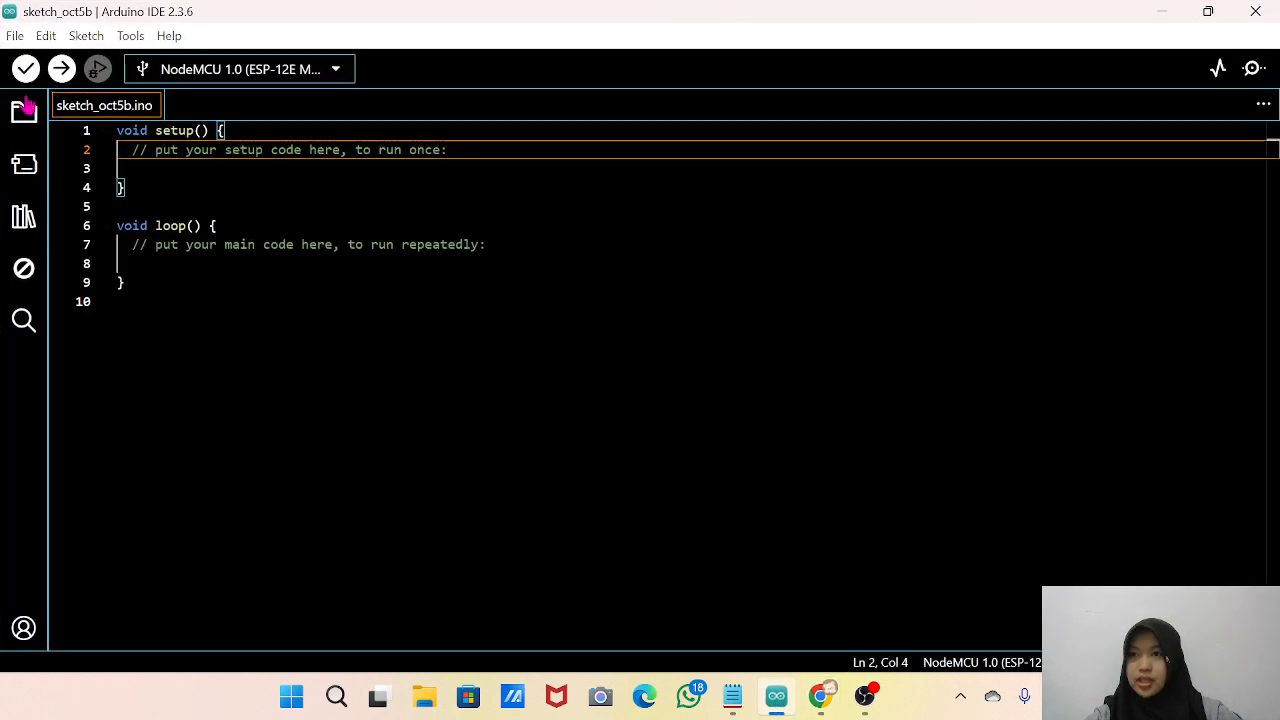
{"action": "left_click", "coordinate": [10, 36]}
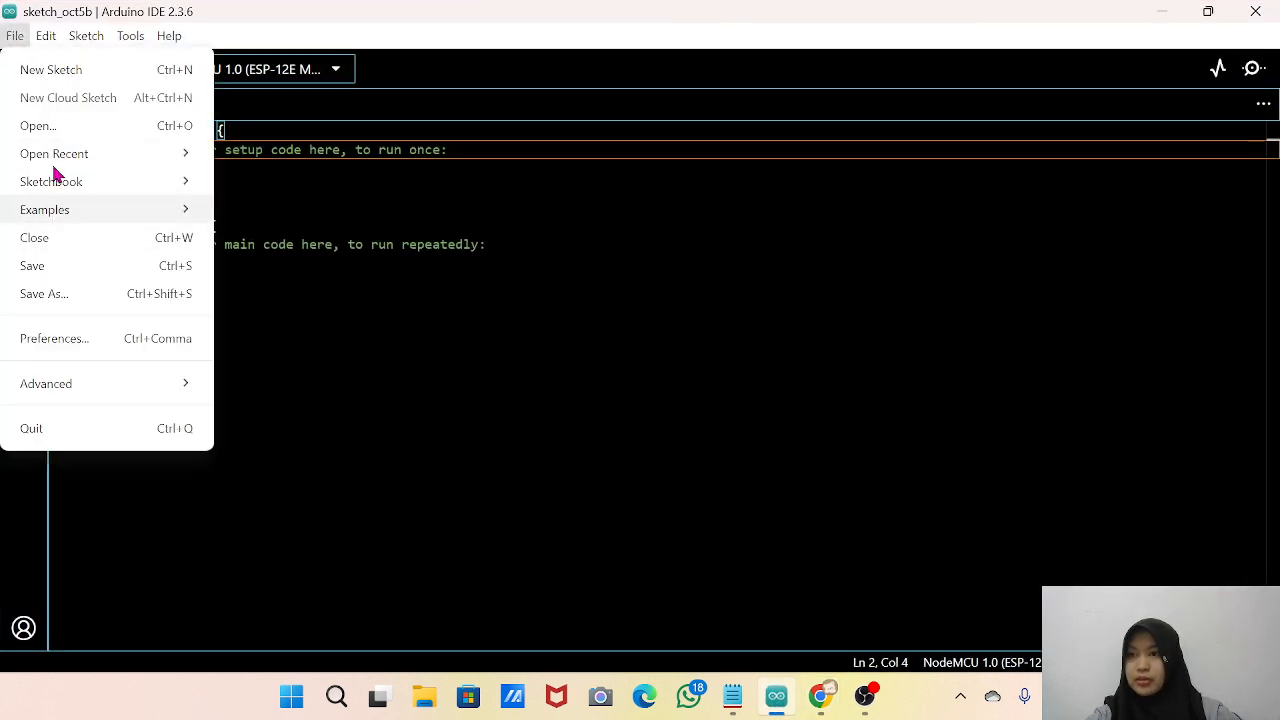
{"action": "left_click", "coordinate": [60, 339]}
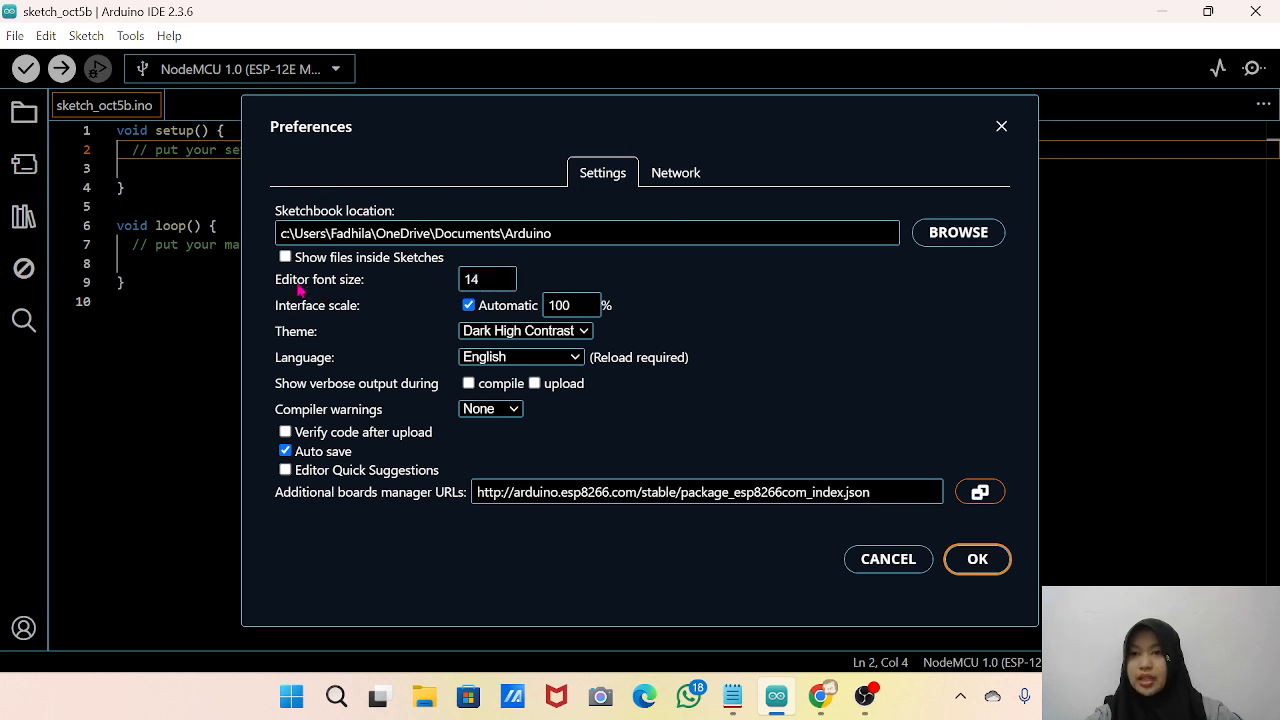
Try different editor font sizes, set the size back to 14, and view the available theme options without choosing another.
{"action": "left_click", "coordinate": [485, 278]}
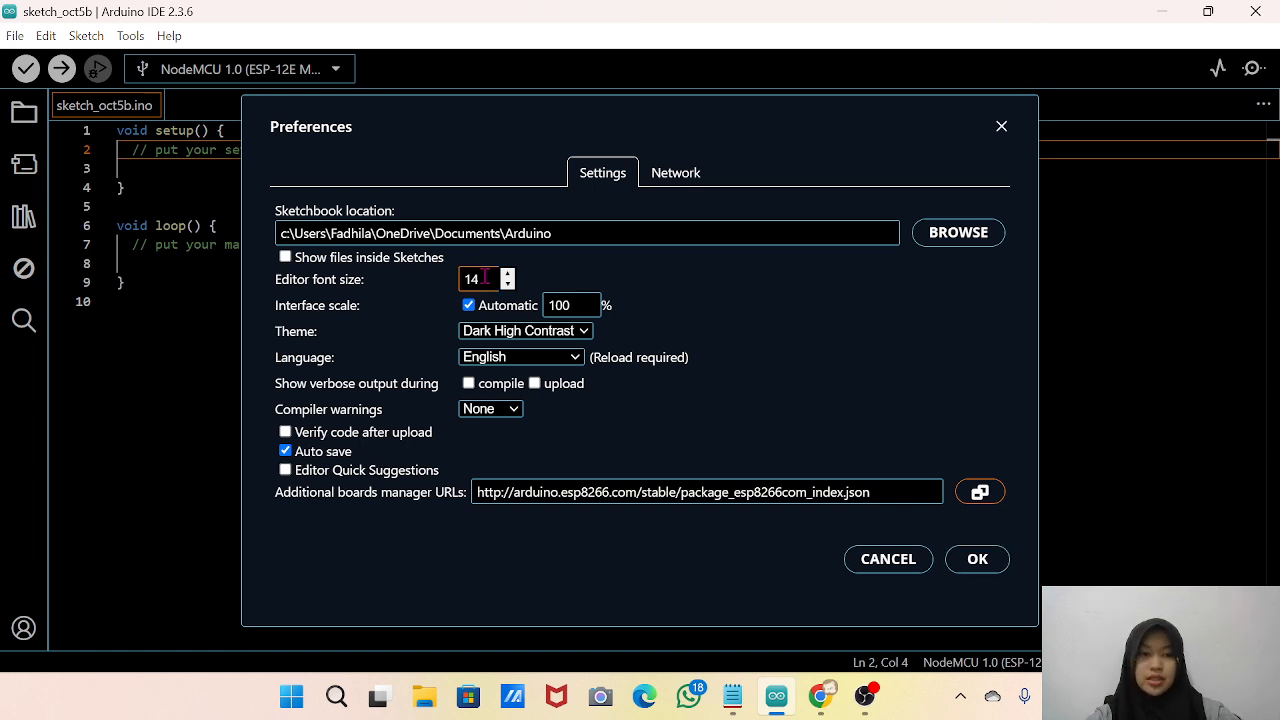
{"action": "scroll", "coordinate": [485, 278], "scroll_direction": "down", "scroll_amount": 19}
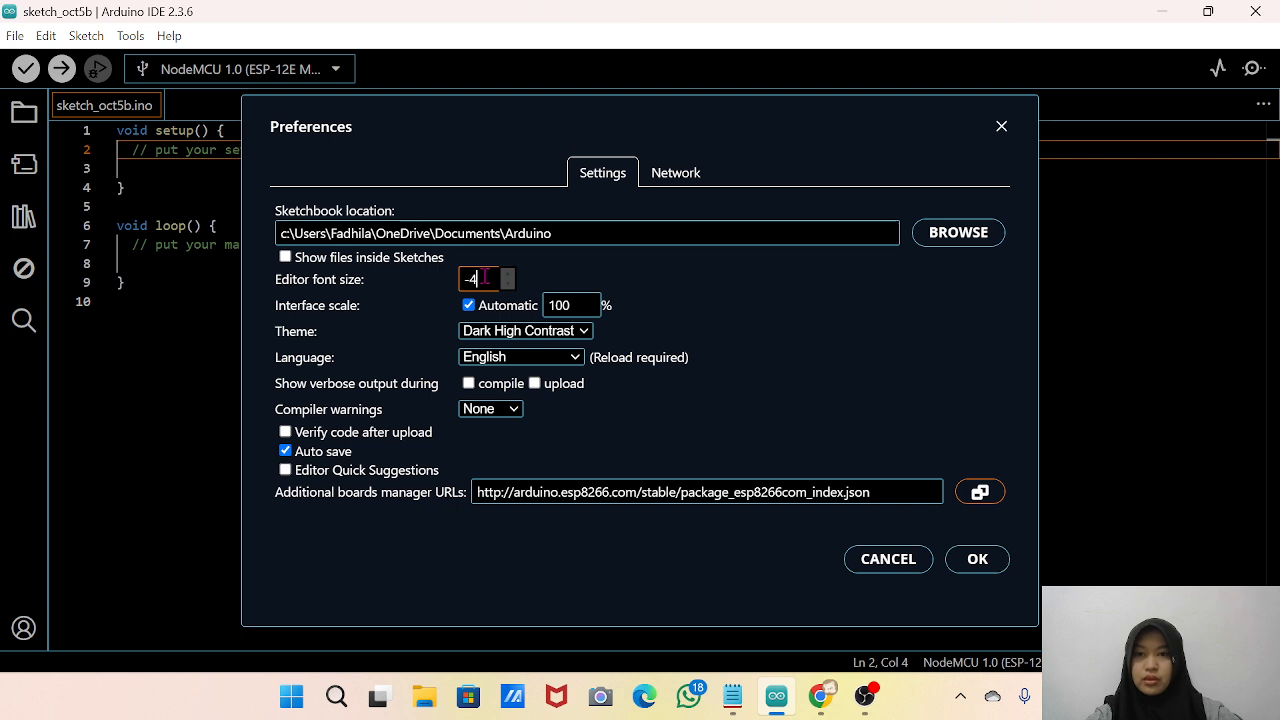
{"action": "scroll", "coordinate": [485, 278], "scroll_direction": "up", "scroll_amount": 13}
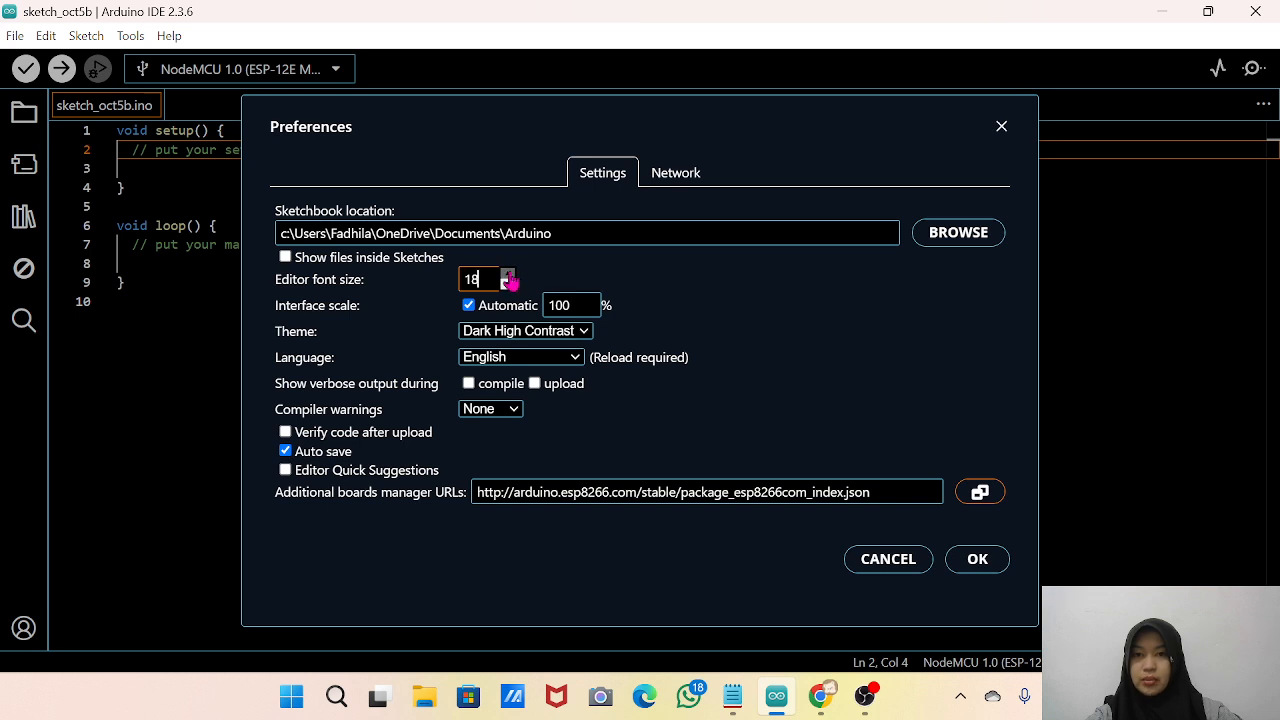
{"action": "left_click", "coordinate": [507, 275]}
{"action": "left_click", "coordinate": [507, 275]}
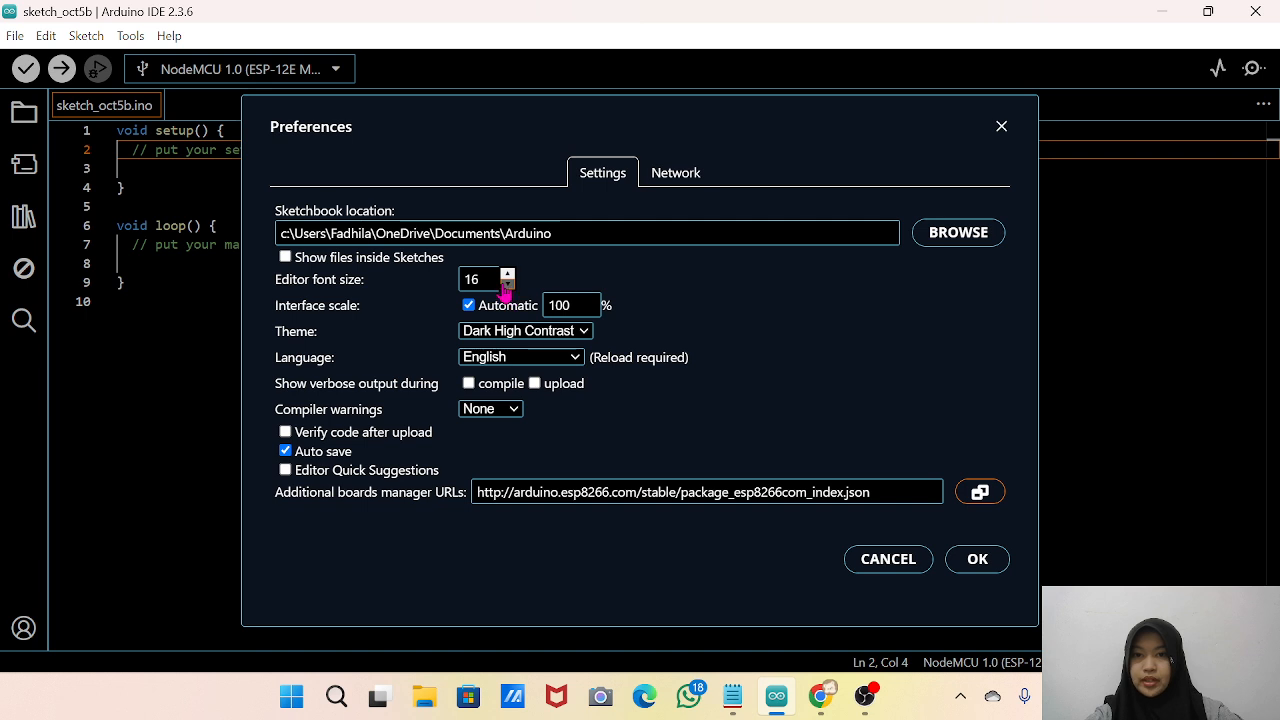
{"action": "left_click", "coordinate": [507, 285]}
{"action": "left_click", "coordinate": [507, 285]}
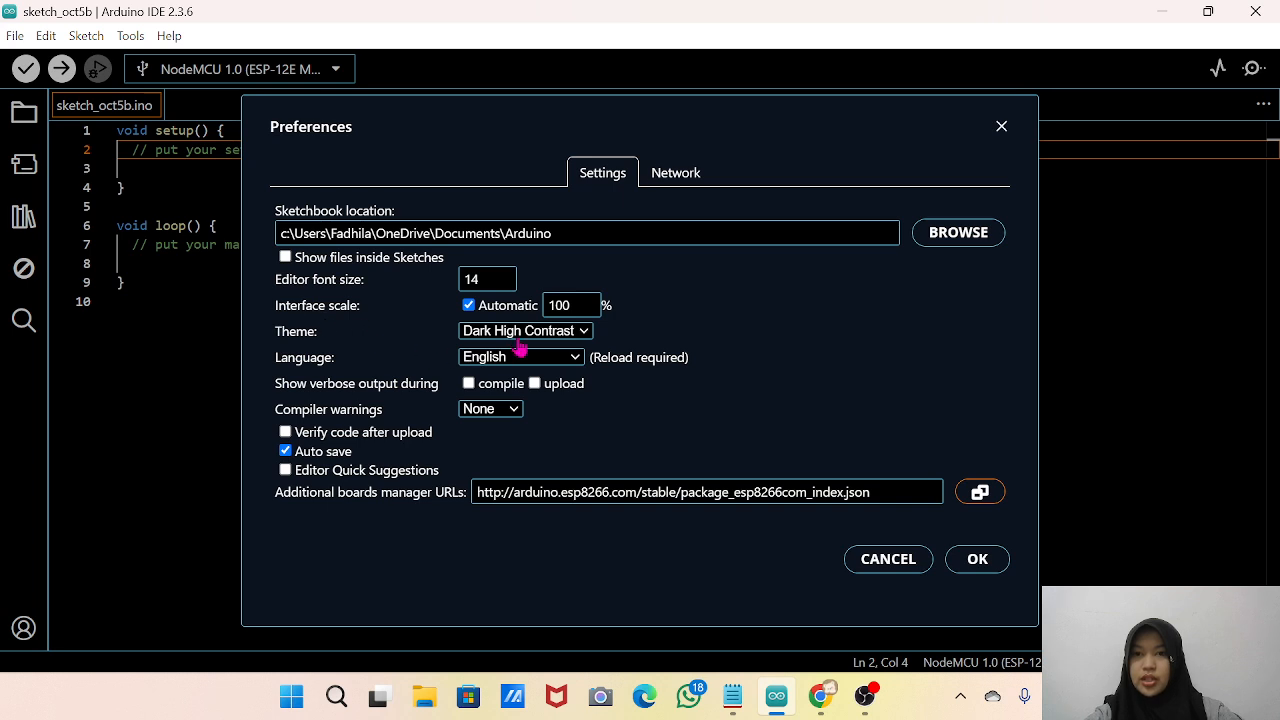
{"action": "left_click", "coordinate": [585, 333]}
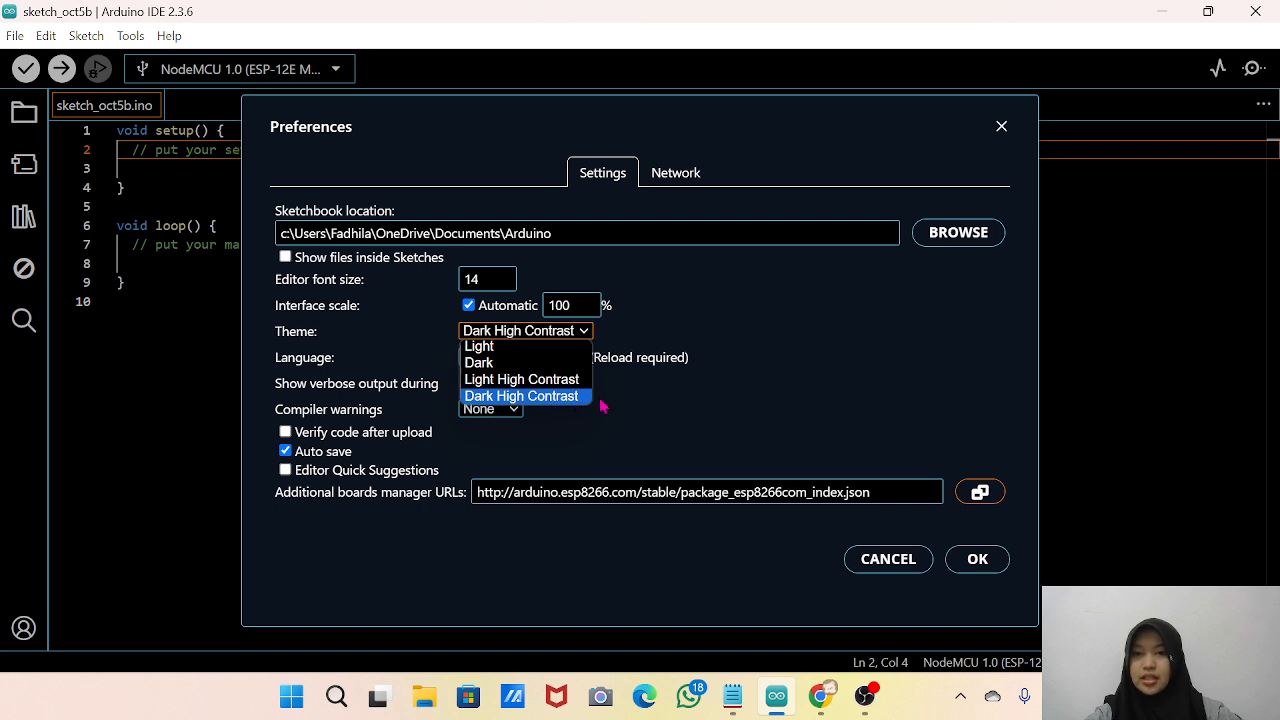
{"action": "left_click", "coordinate": [670, 396]}
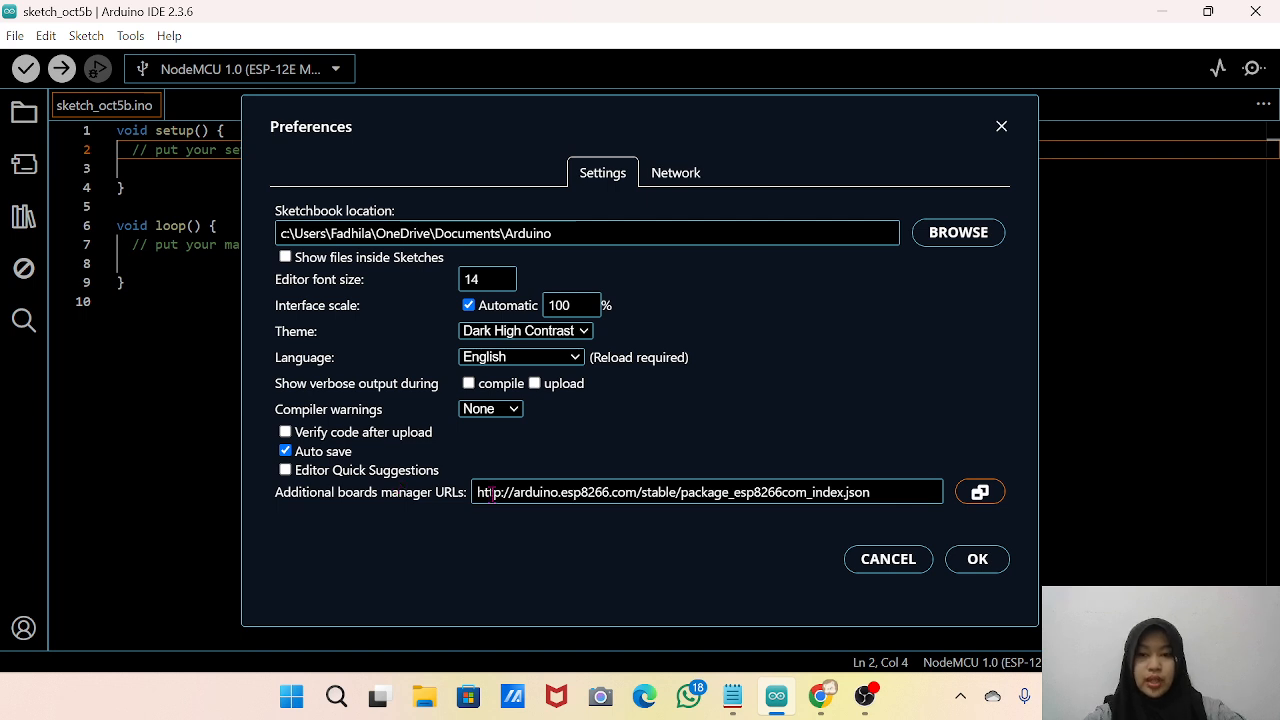
Switch to Chrome and read step 2 of the guide on adding the ESP8266 link to the Additional Boards Manager URLs field.
{"action": "mouse_move", "coordinate": [776, 708]}
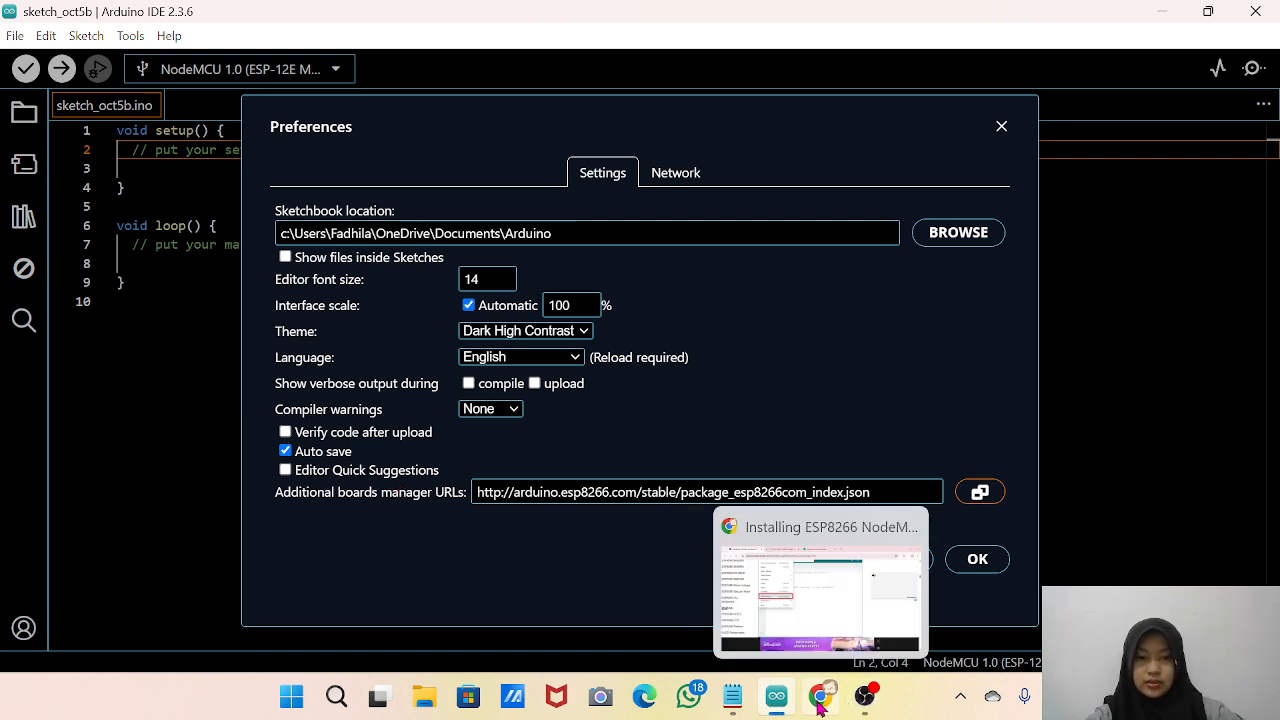
{"action": "left_click", "coordinate": [818, 702]}
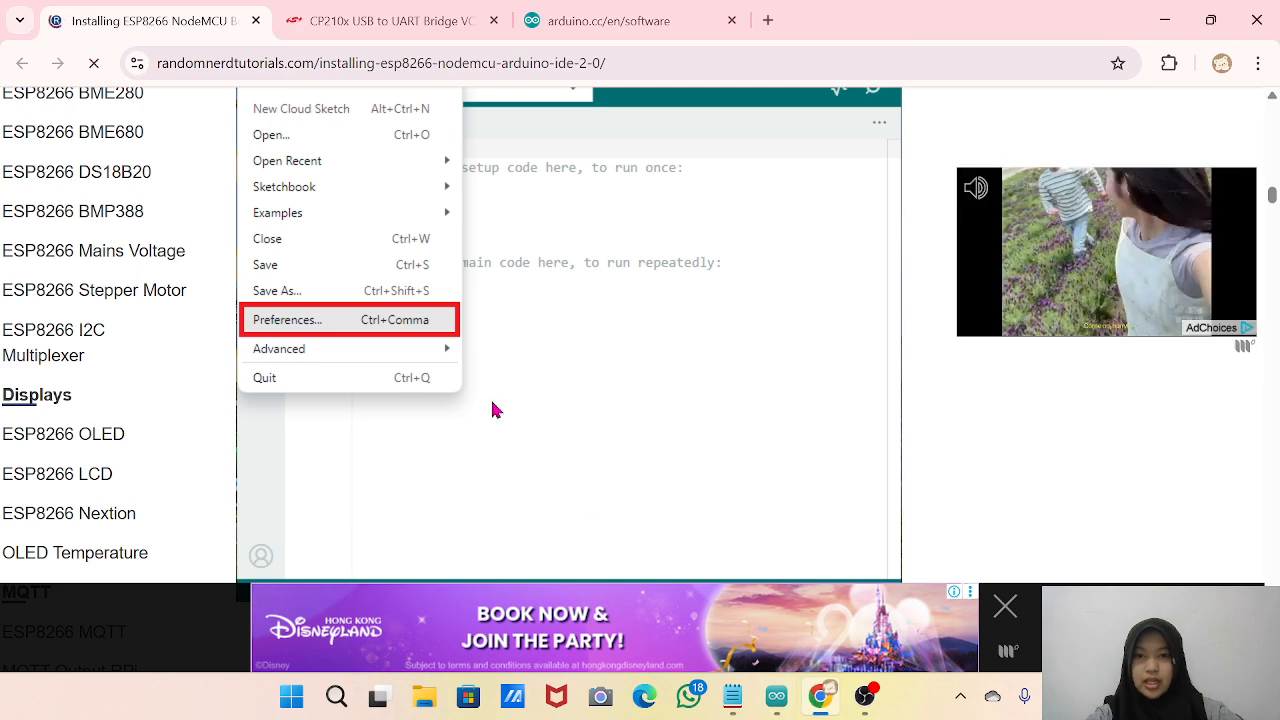
{"action": "scroll", "coordinate": [490, 396], "scroll_direction": "down", "scroll_amount": 5}
{"action": "scroll", "coordinate": [492, 408], "scroll_direction": "down", "scroll_amount": 2}
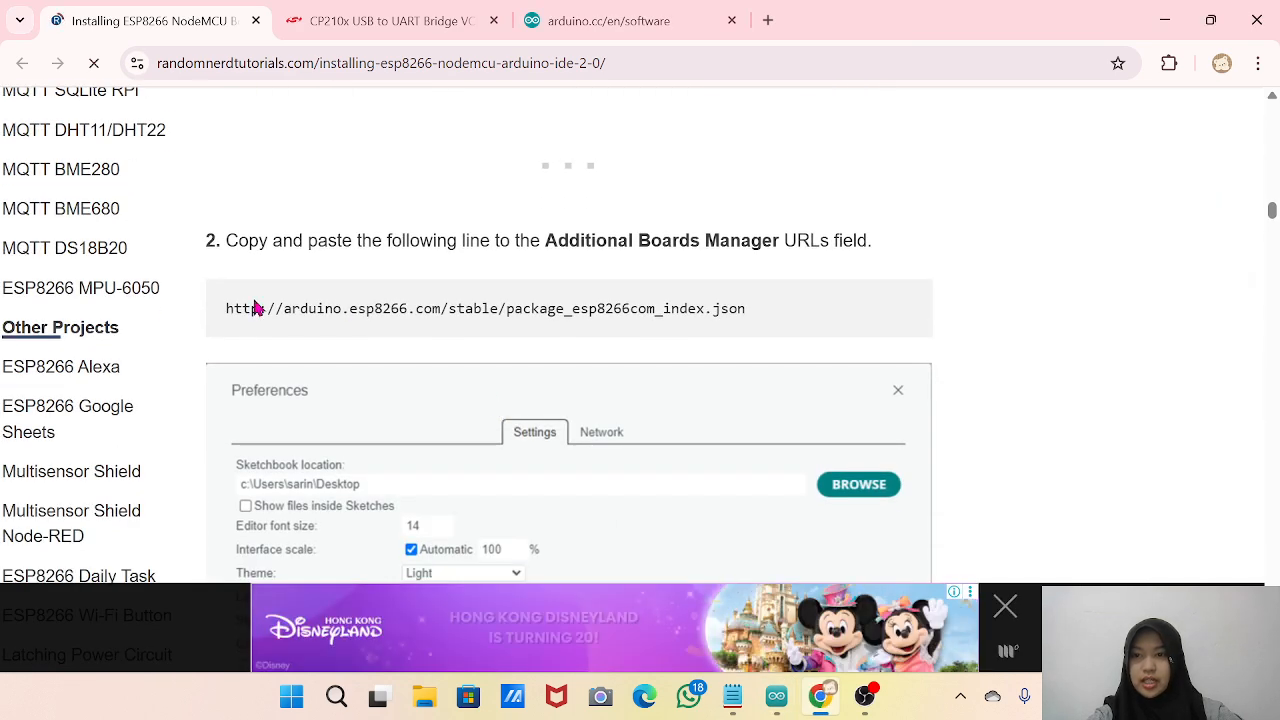
{"action": "left_click_drag", "start_coordinate": [232, 305], "coordinate": [757, 320]}
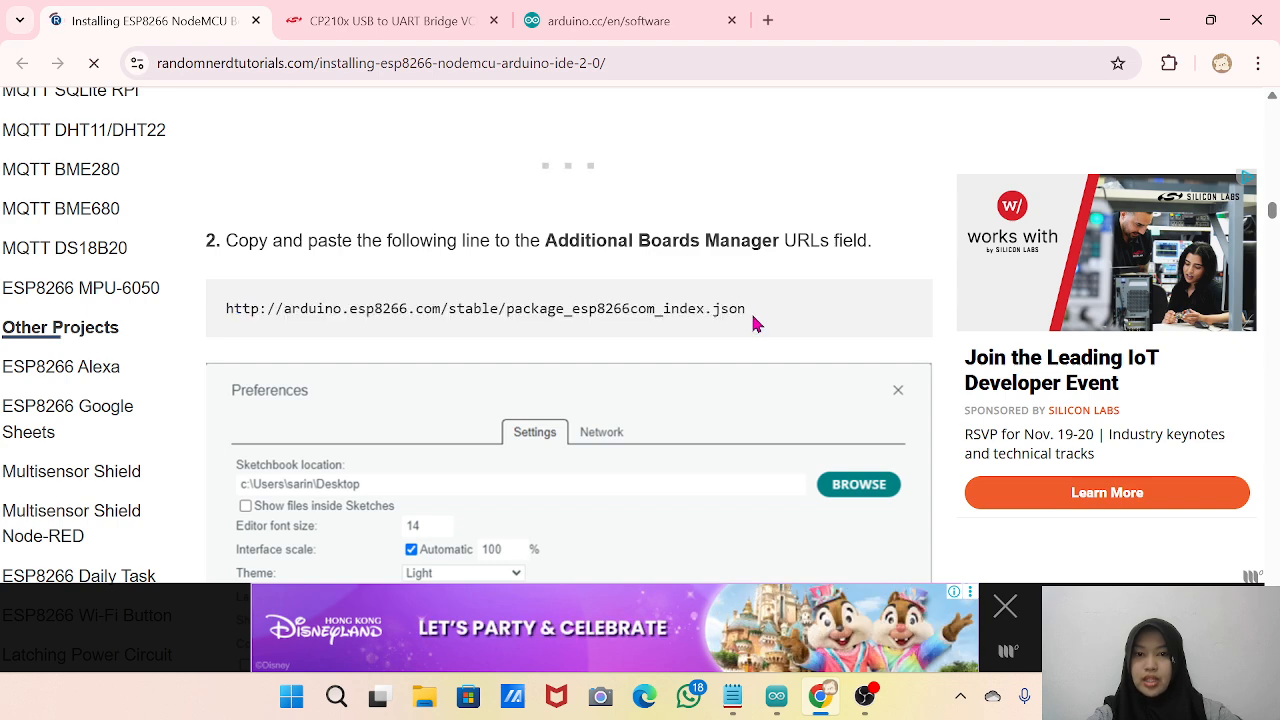
{"action": "scroll", "coordinate": [457, 430], "scroll_direction": "down", "scroll_amount": 3}
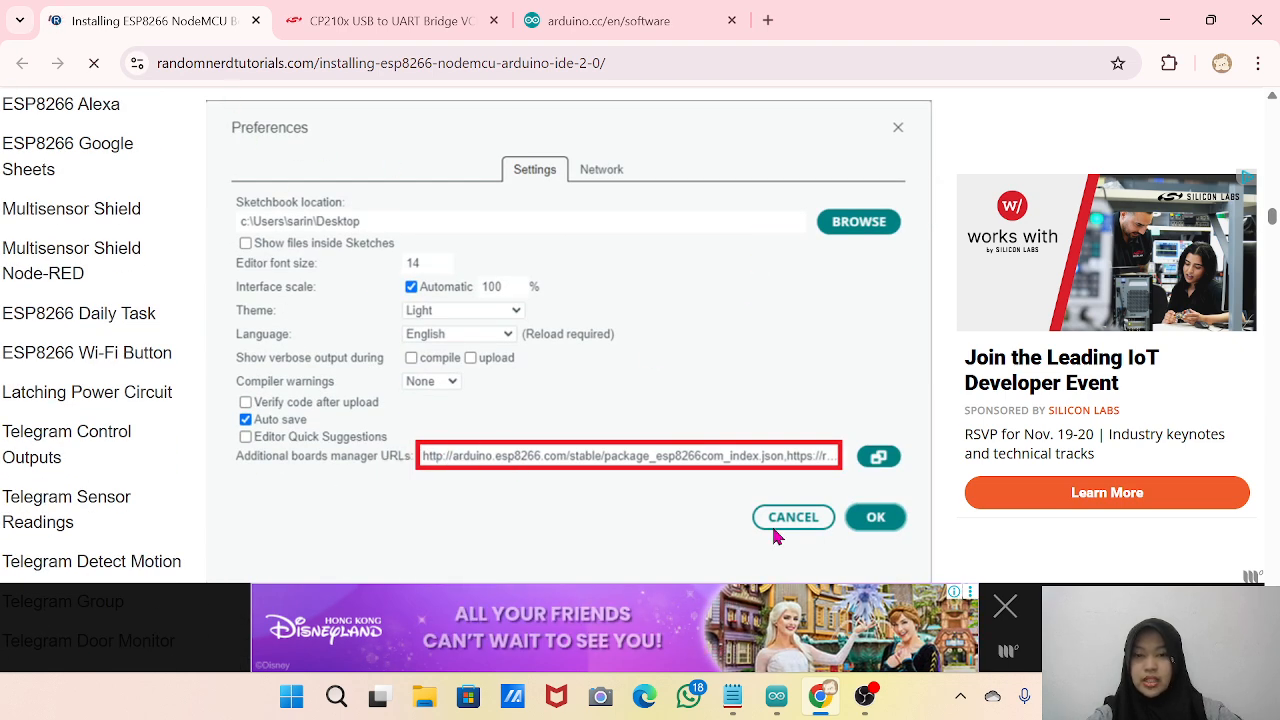
{"action": "left_click", "coordinate": [782, 707]}
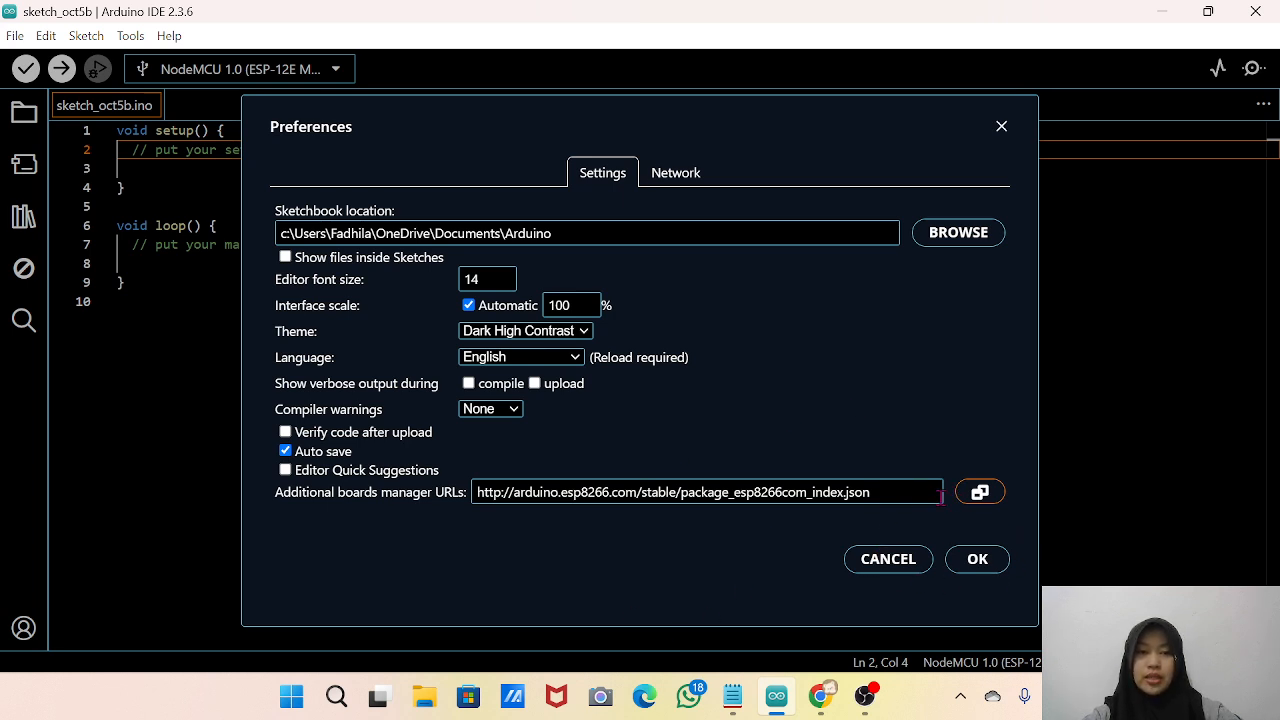
{"action": "left_click", "coordinate": [985, 564]}
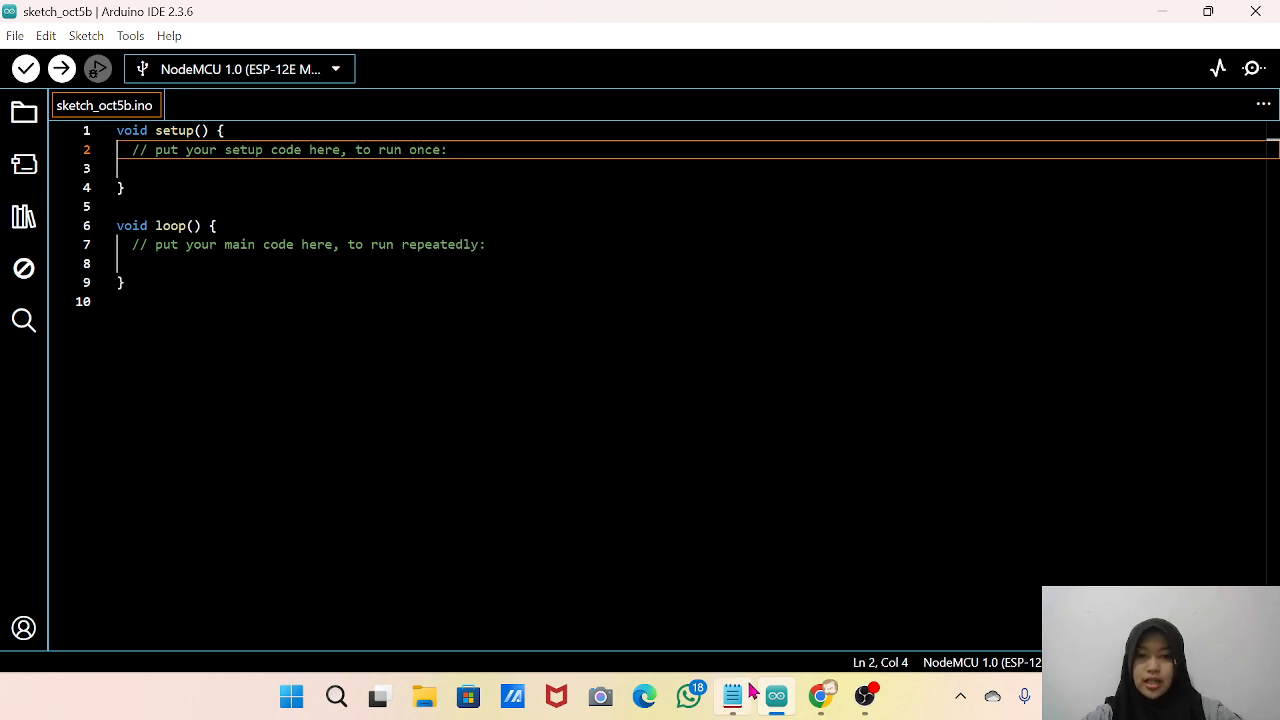
Switch to Chrome and read guide steps 3 and 4 on opening the Boards Manager and installing esp8266 by ESP8266 Community.
{"action": "mouse_move", "coordinate": [778, 700]}
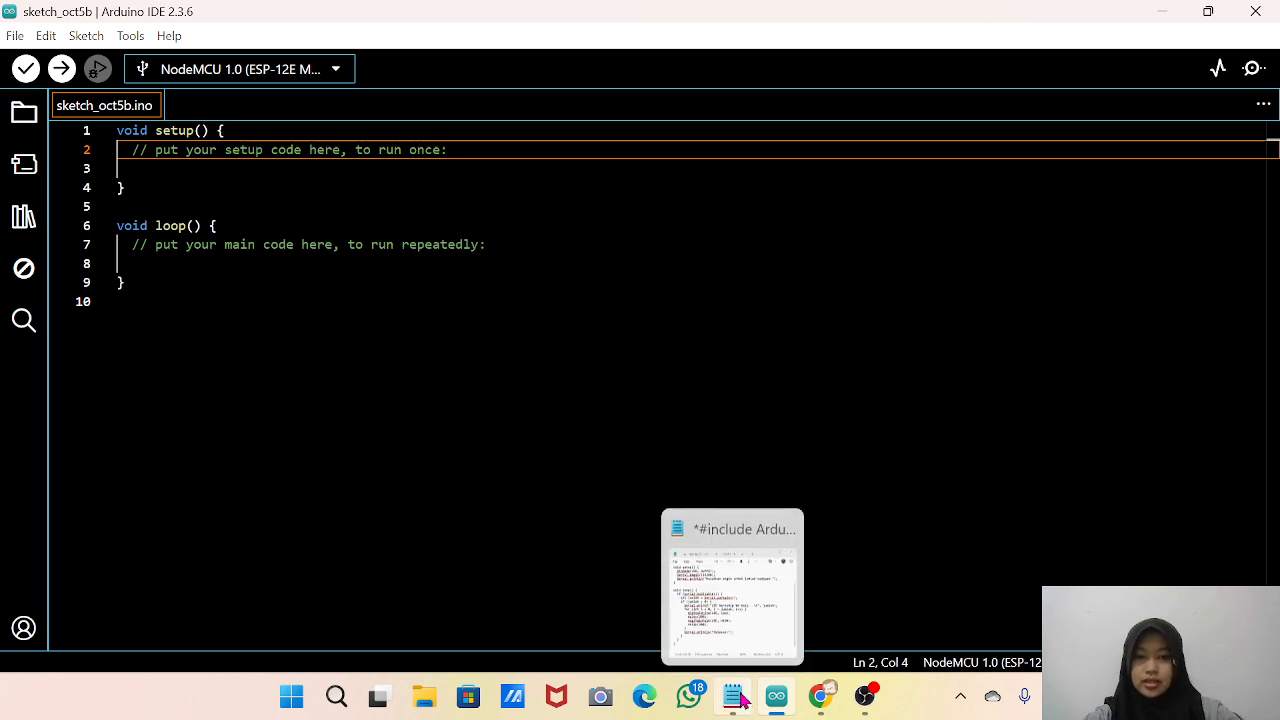
{"action": "left_click", "coordinate": [820, 697]}
{"action": "scroll", "coordinate": [532, 433], "scroll_direction": "down", "scroll_amount": 10}
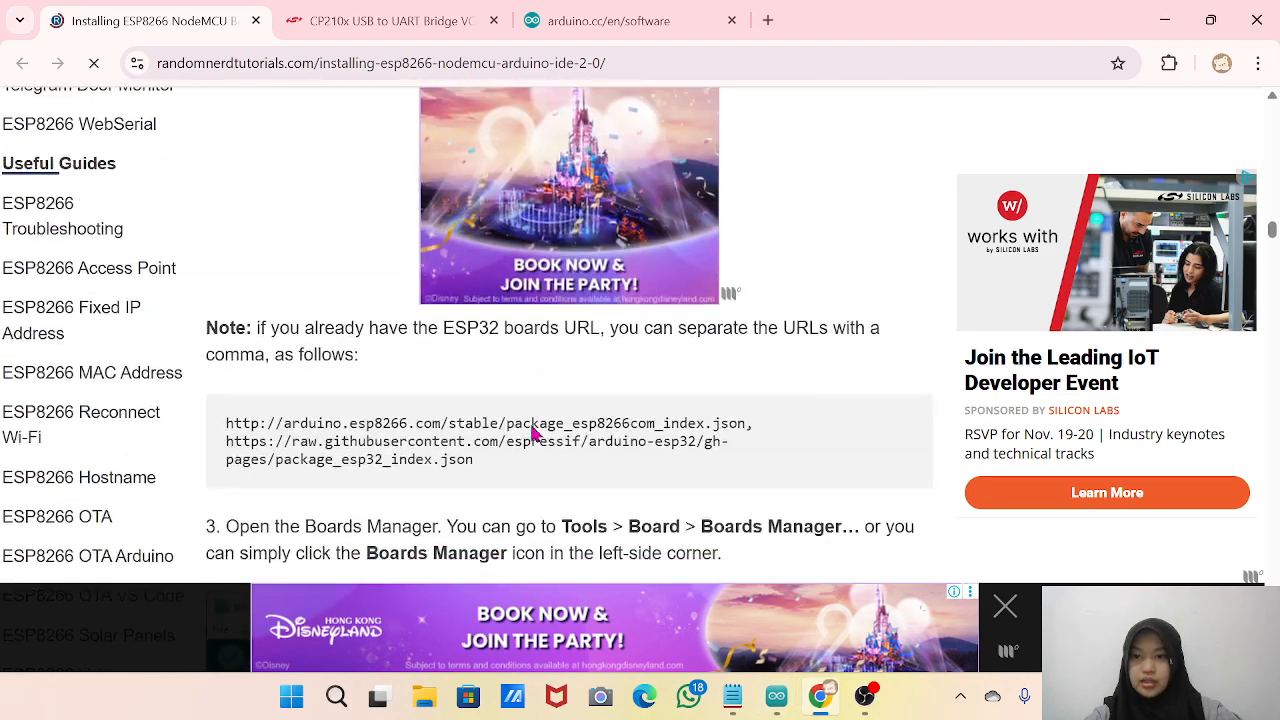
{"action": "scroll", "coordinate": [532, 433], "scroll_direction": "down", "scroll_amount": 1}
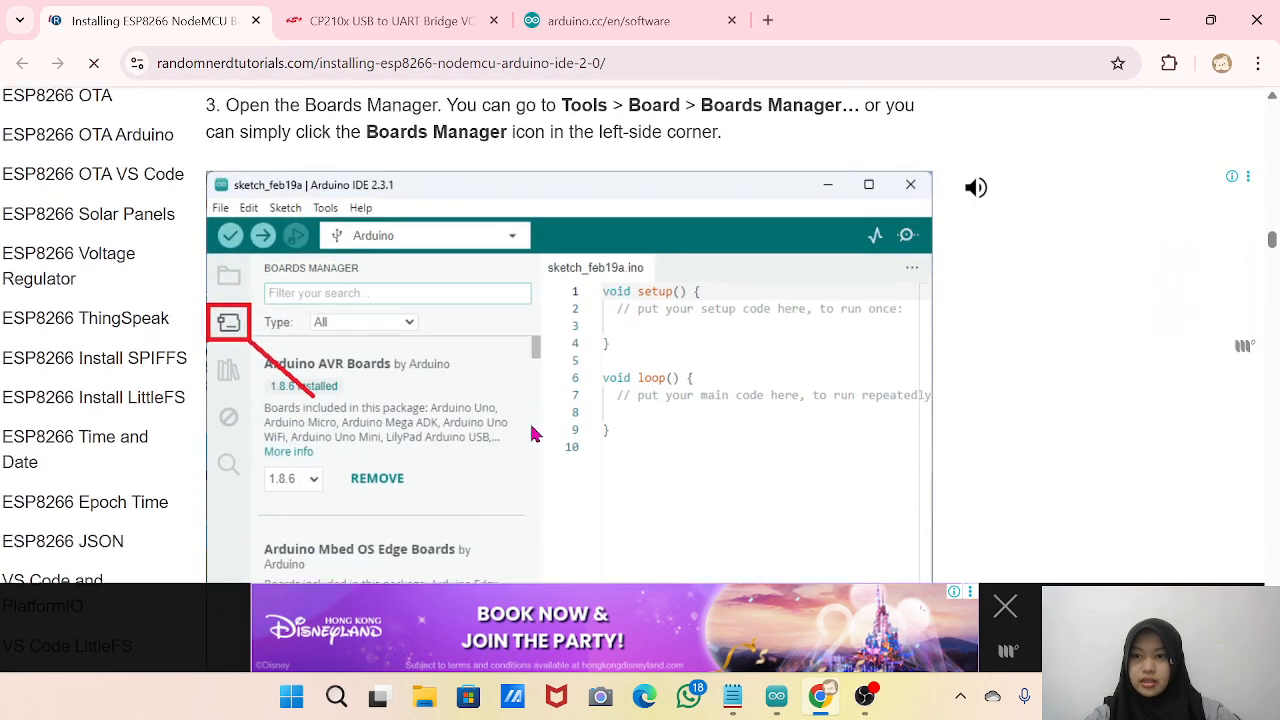
{"action": "scroll", "coordinate": [386, 329], "scroll_direction": "up", "scroll_amount": 3}
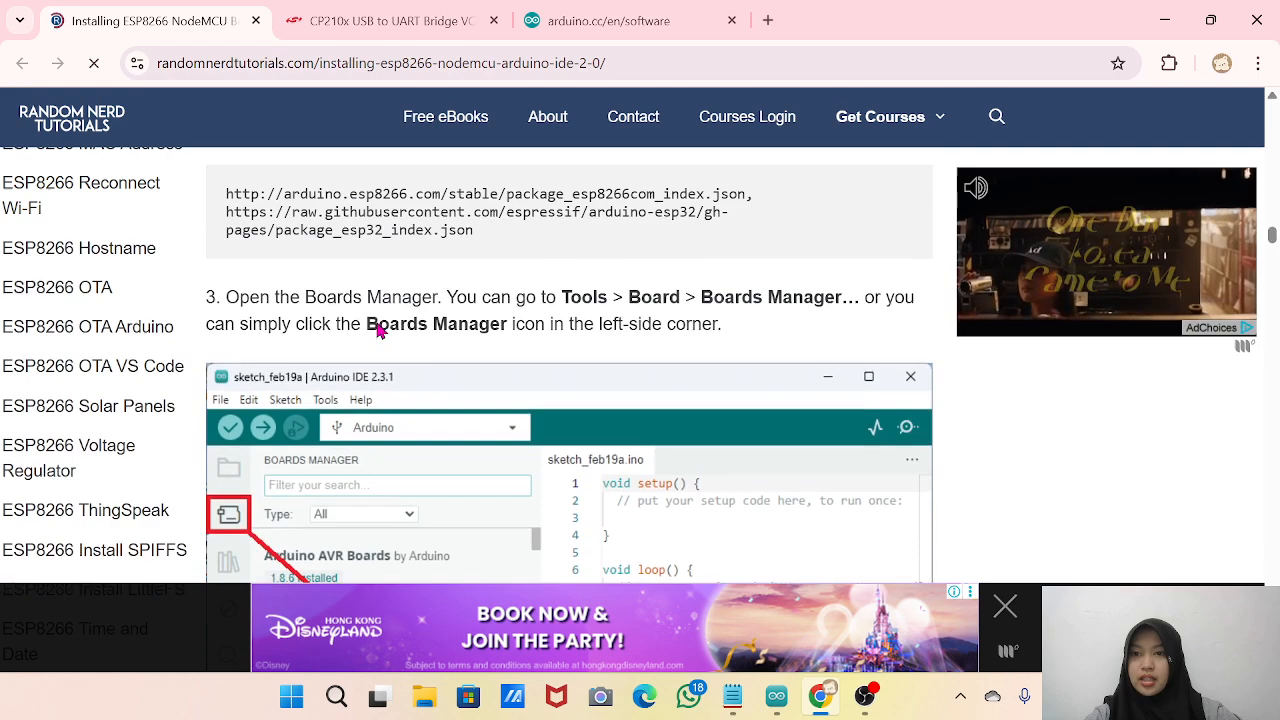
{"action": "scroll", "coordinate": [378, 329], "scroll_direction": "down", "scroll_amount": 1}
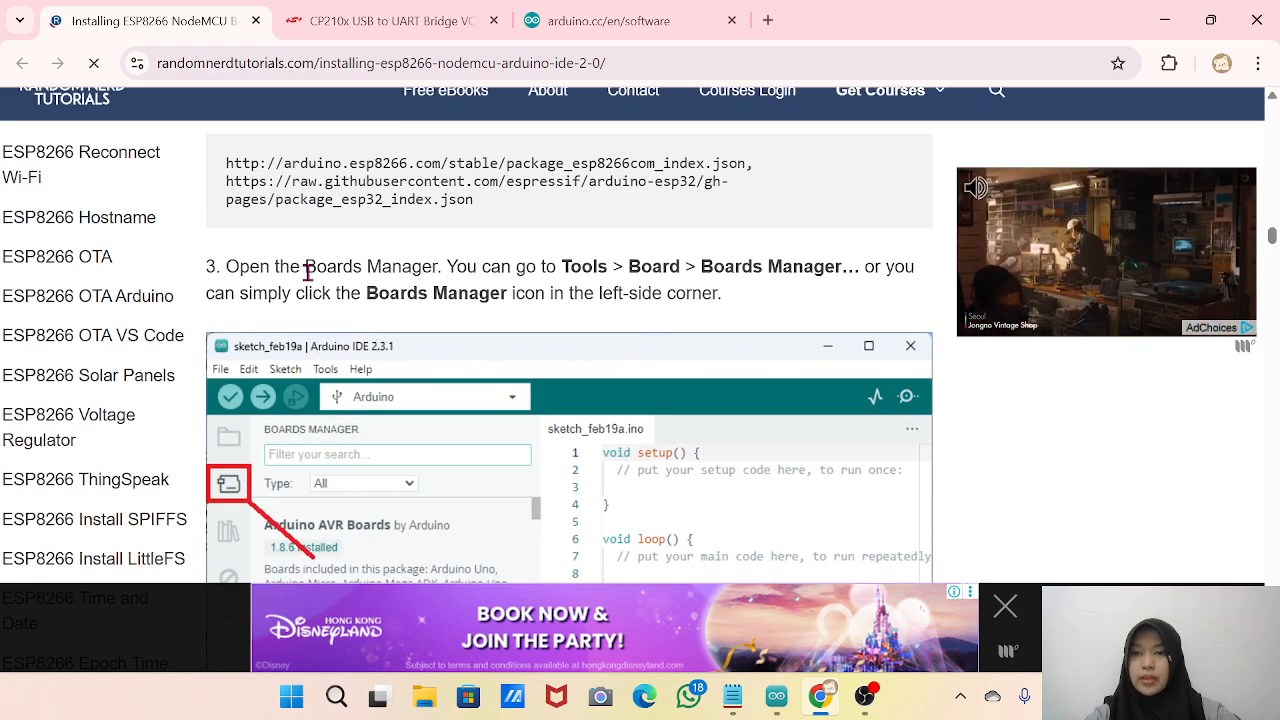
{"action": "scroll", "coordinate": [349, 271], "scroll_direction": "down", "scroll_amount": 2}
{"action": "scroll", "coordinate": [412, 367], "scroll_direction": "up", "scroll_amount": 2}
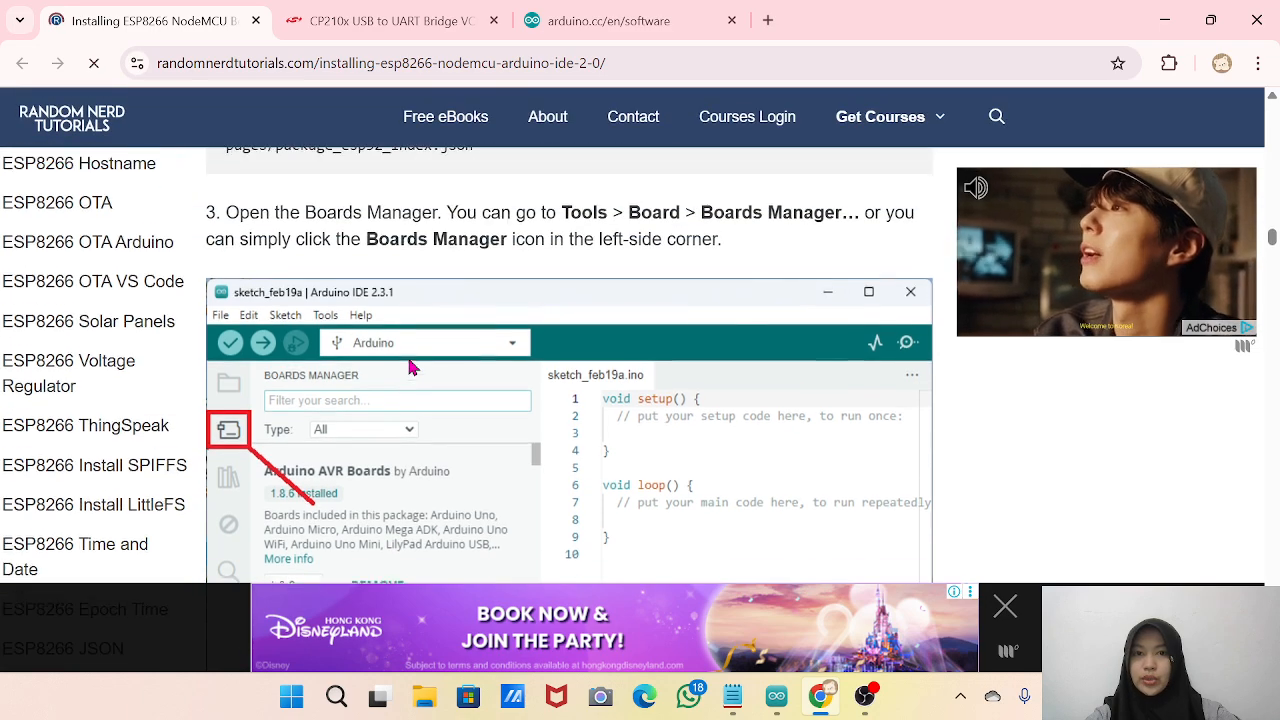
{"action": "scroll", "coordinate": [412, 367], "scroll_direction": "down", "scroll_amount": 1}
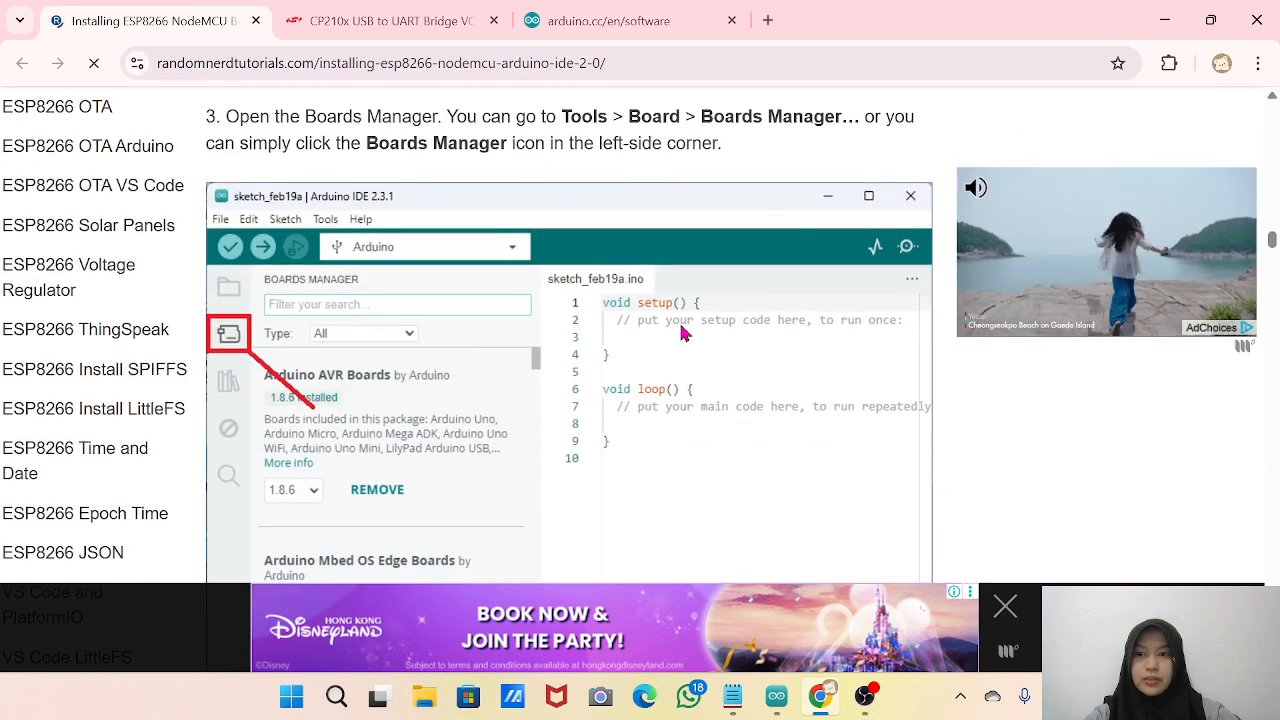
{"action": "scroll", "coordinate": [680, 331], "scroll_direction": "down", "scroll_amount": 6}
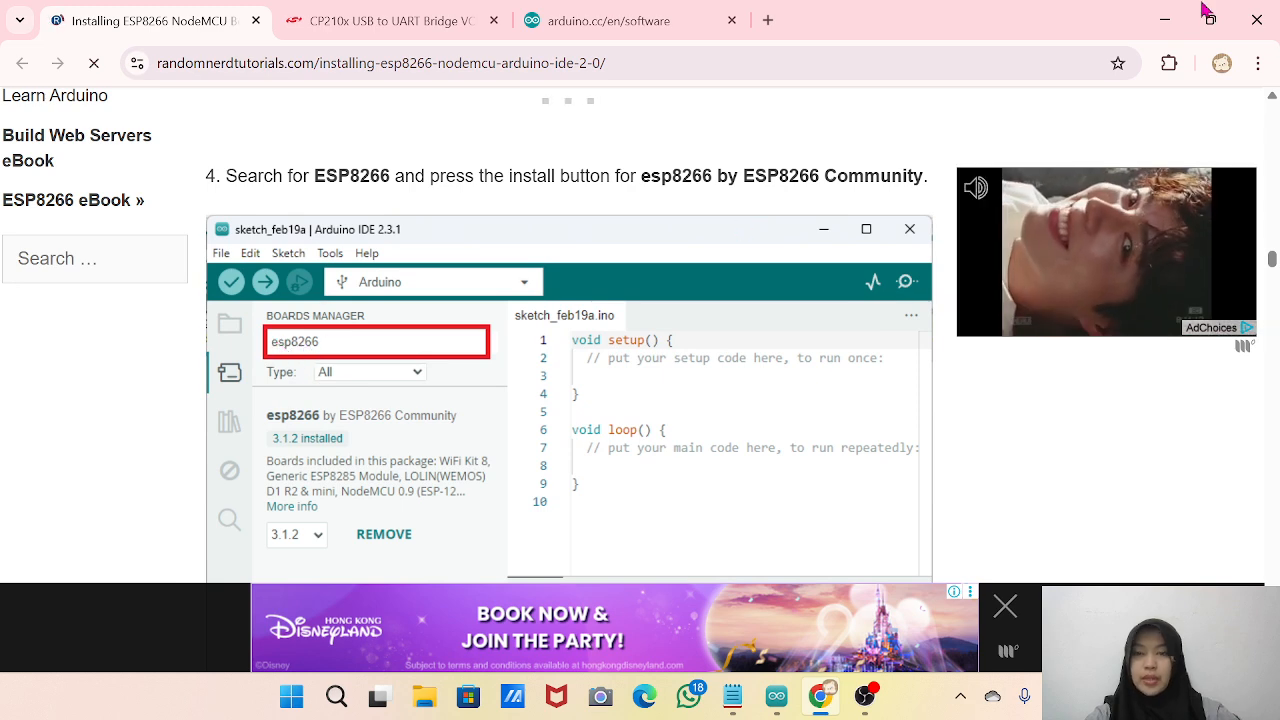
Minimize Chrome to return to Arduino IDE and open the Boards Manager.
{"action": "left_click", "coordinate": [1164, 21]}
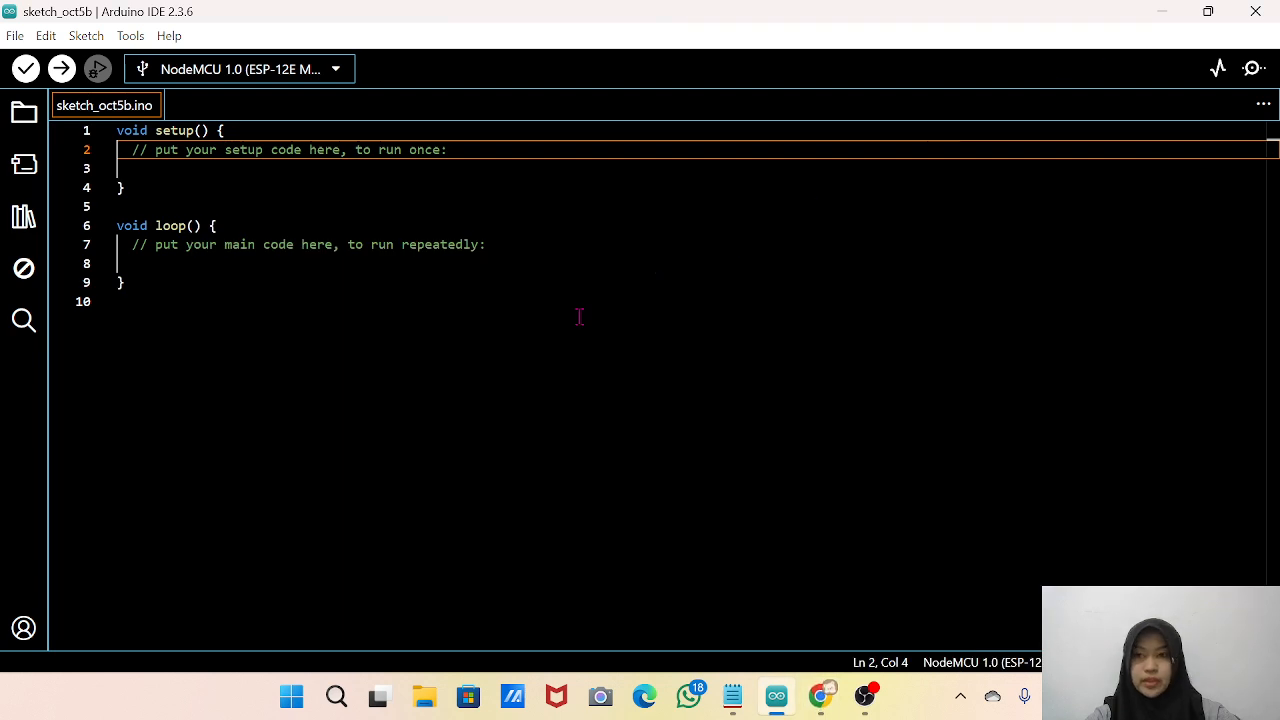
{"action": "left_click", "coordinate": [22, 167]}
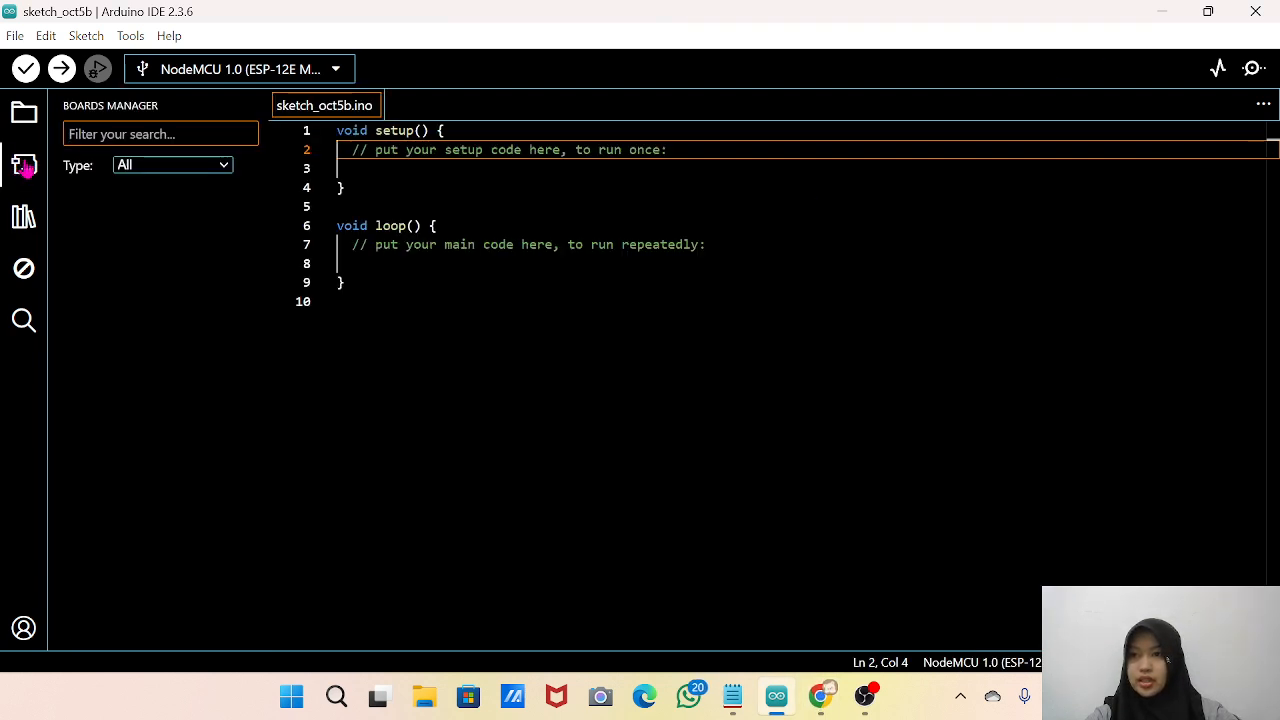
Search the Boards Manager for esp8266.
{"action": "type", "text": "esp"}
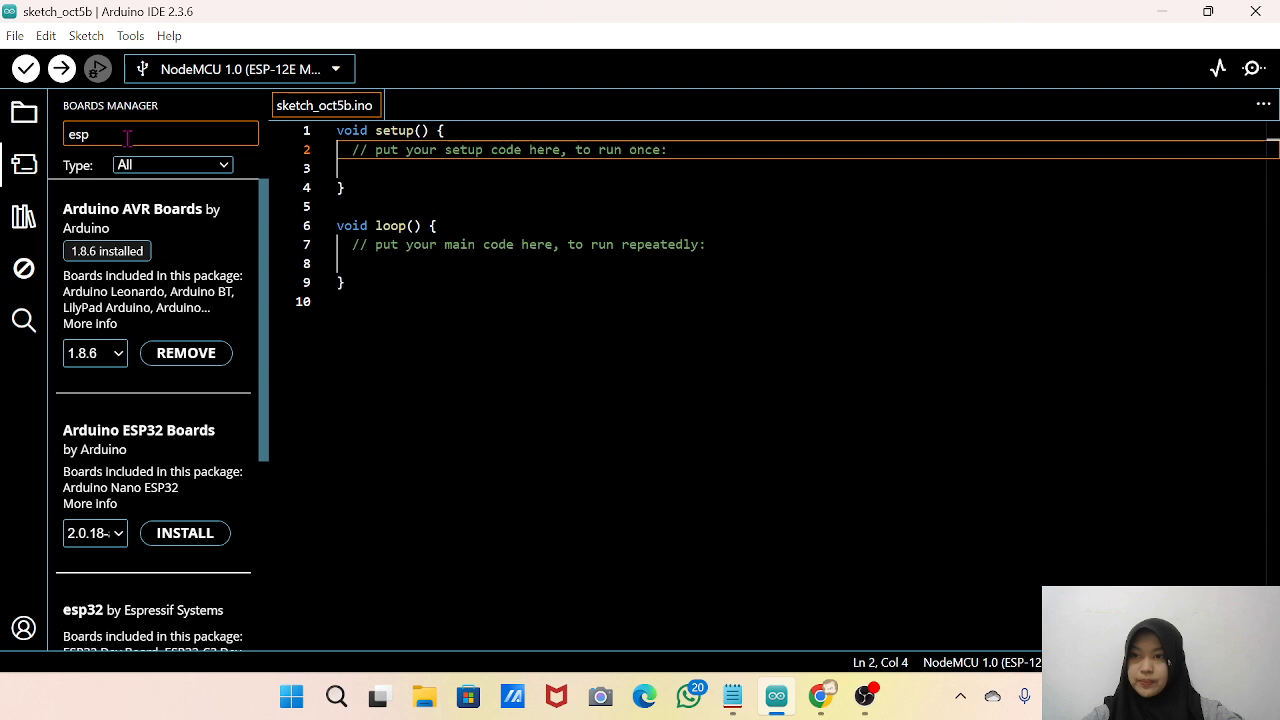
{"action": "type", "text": "8266"}
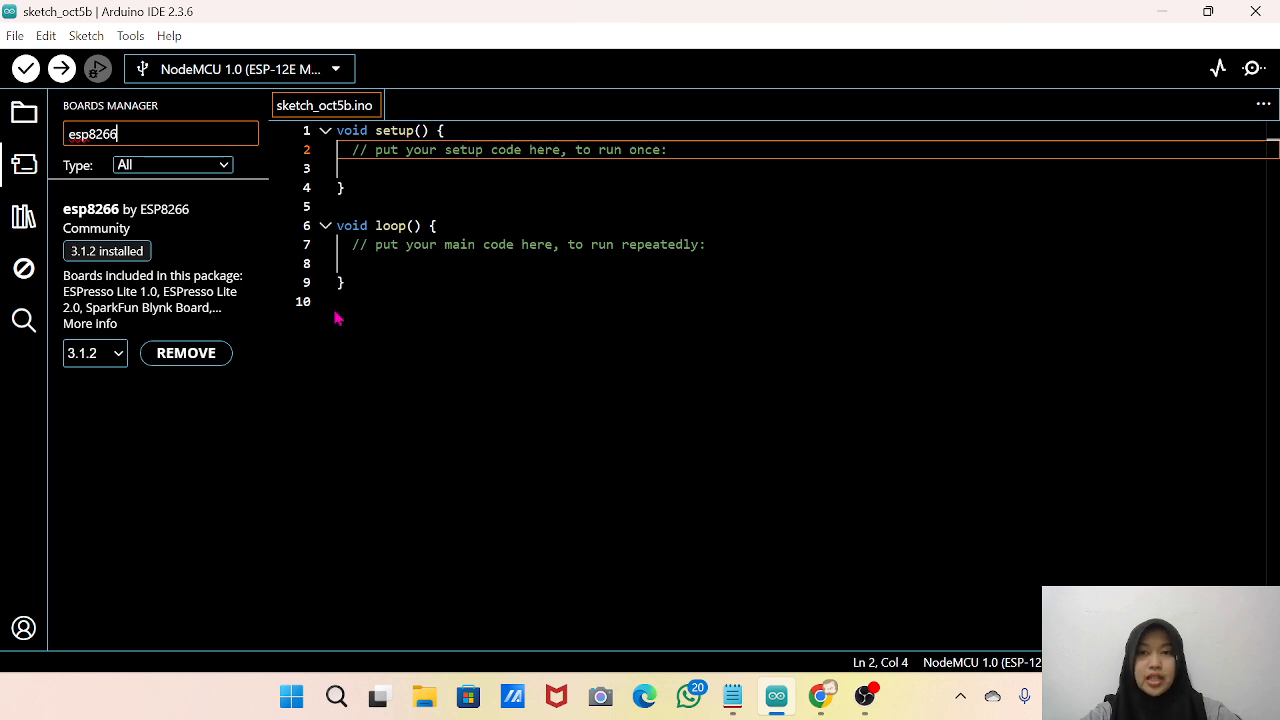
Switch to Chrome and review guide step 4 on installing esp8266 by ESP8266 Community, along with the start of Testing the Installation.
{"action": "left_click", "coordinate": [820, 696]}
{"action": "scroll", "coordinate": [520, 463], "scroll_direction": "down", "scroll_amount": 10}
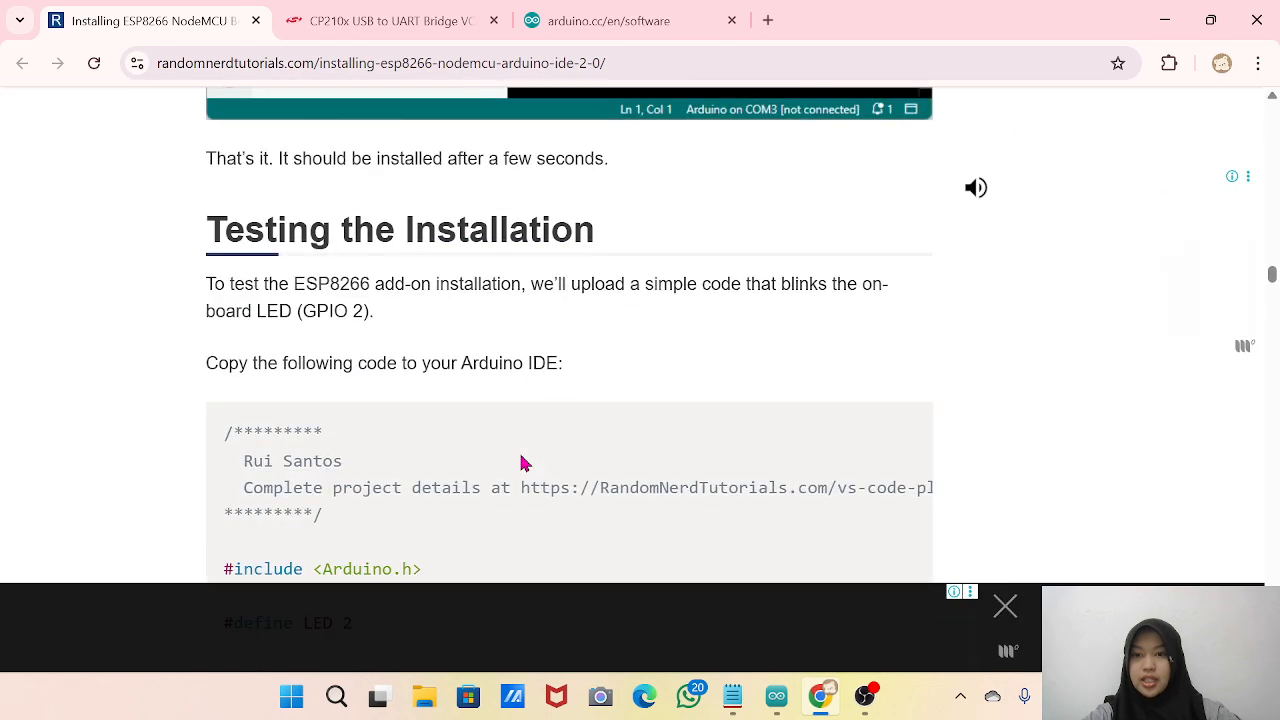
{"action": "scroll", "coordinate": [521, 460], "scroll_direction": "up", "scroll_amount": 3}
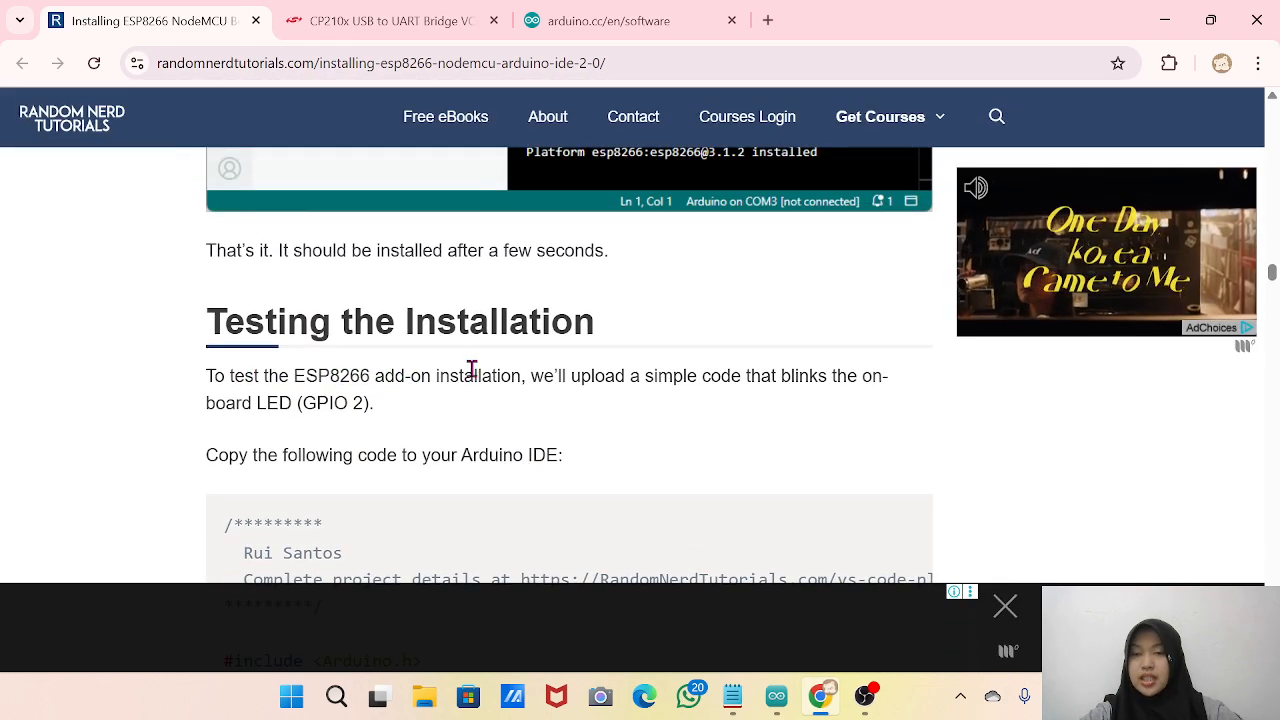
{"action": "scroll", "coordinate": [458, 377], "scroll_direction": "up", "scroll_amount": 7}
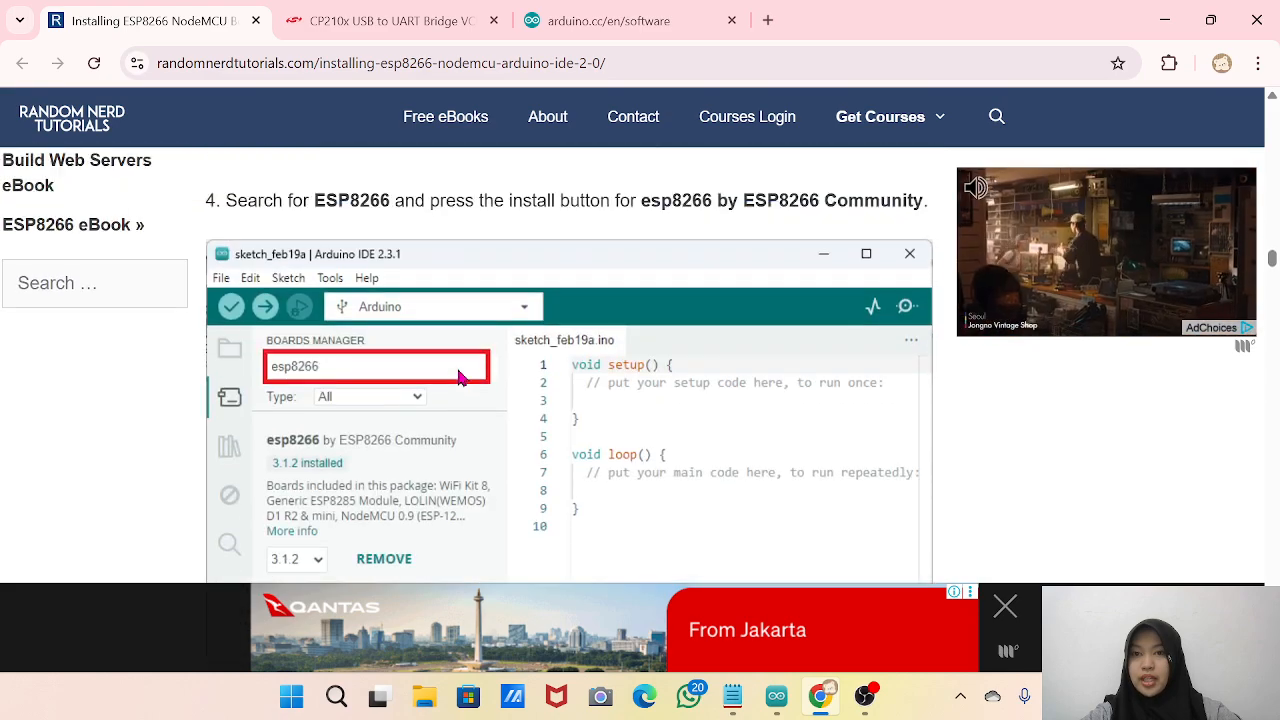
{"action": "scroll", "coordinate": [458, 377], "scroll_direction": "down", "scroll_amount": 5}
{"action": "scroll", "coordinate": [458, 377], "scroll_direction": "up", "scroll_amount": 4}
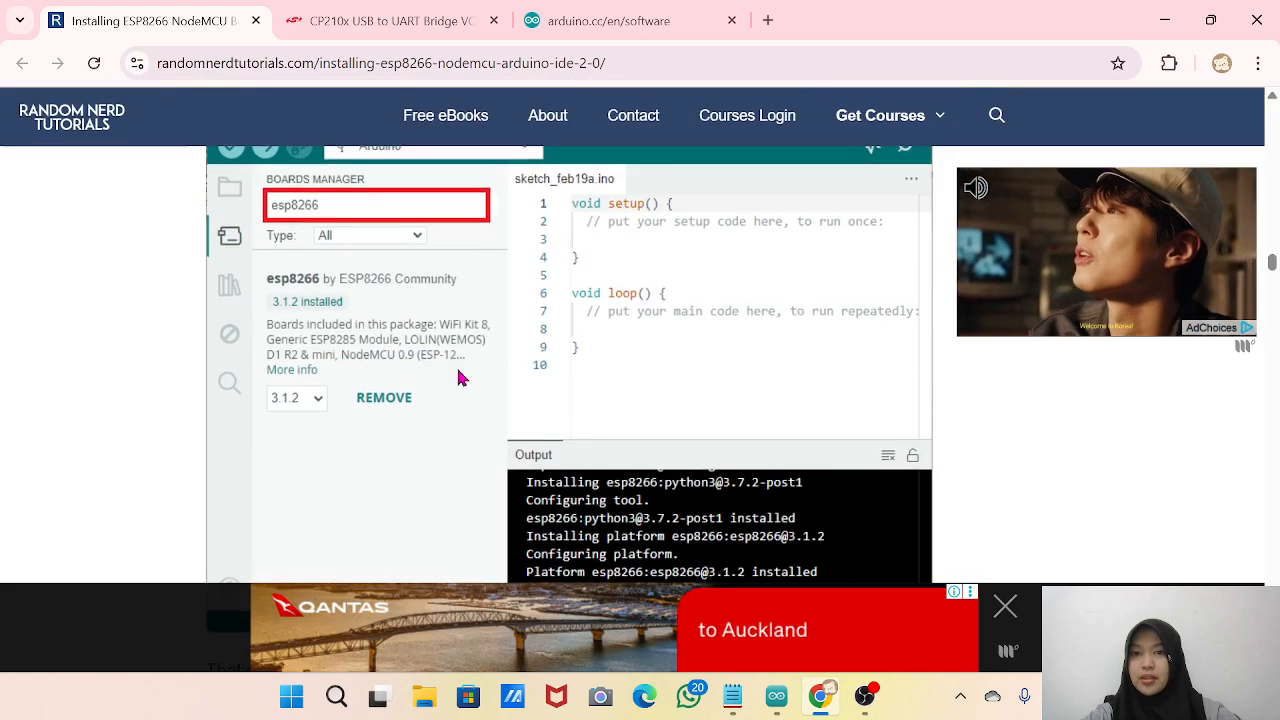
{"action": "scroll", "coordinate": [458, 377], "scroll_direction": "down", "scroll_amount": 6}
{"action": "scroll", "coordinate": [458, 377], "scroll_direction": "up", "scroll_amount": 1}
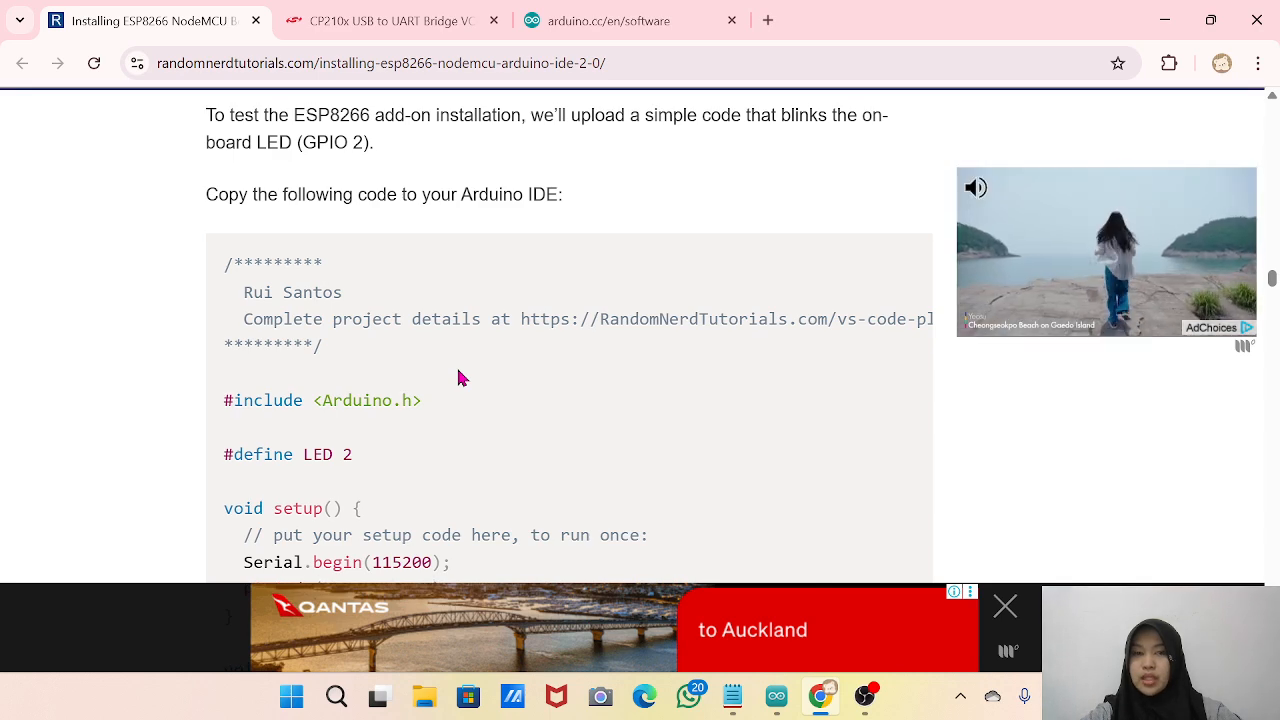
Read the LED blink test code in the guide, then minimize Chrome to return to Arduino IDE.
{"action": "scroll", "coordinate": [458, 377], "scroll_direction": "down", "scroll_amount": 4}
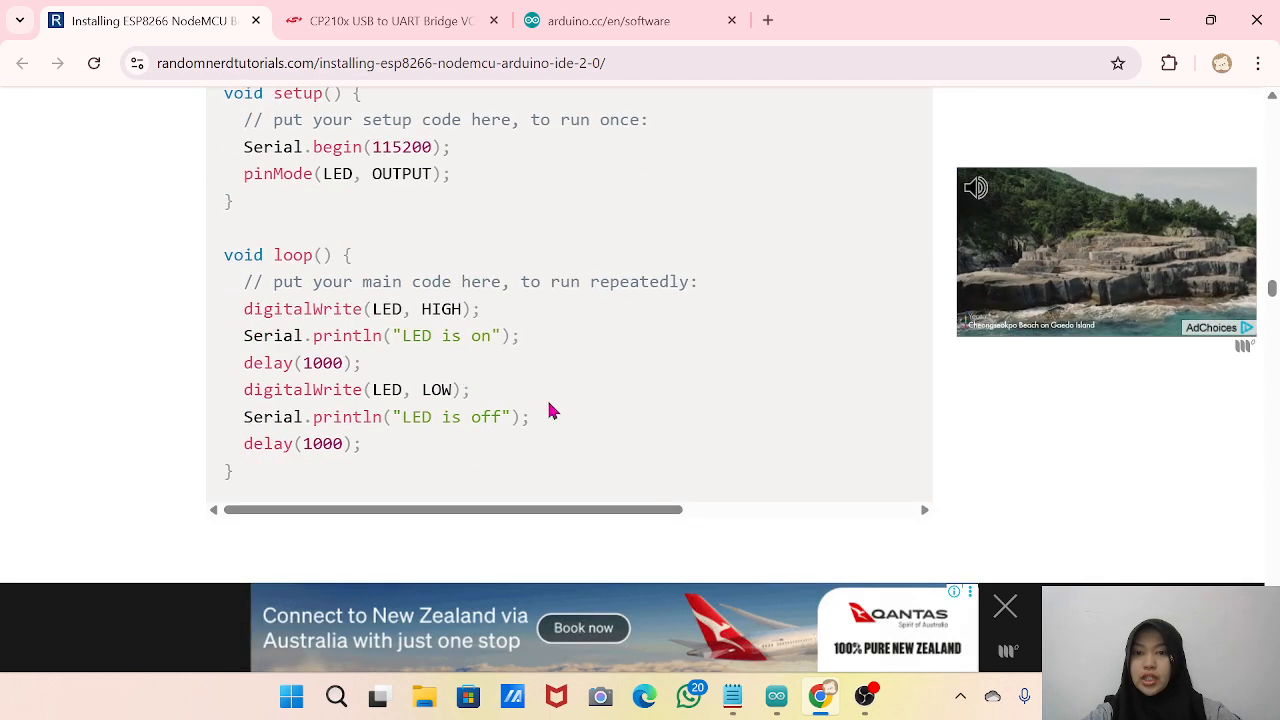
{"action": "left_click_drag", "start_coordinate": [291, 474], "coordinate": [246, 145]}
{"action": "scroll", "coordinate": [251, 157], "scroll_direction": "up", "scroll_amount": 2}
{"action": "left_click", "coordinate": [330, 330]}
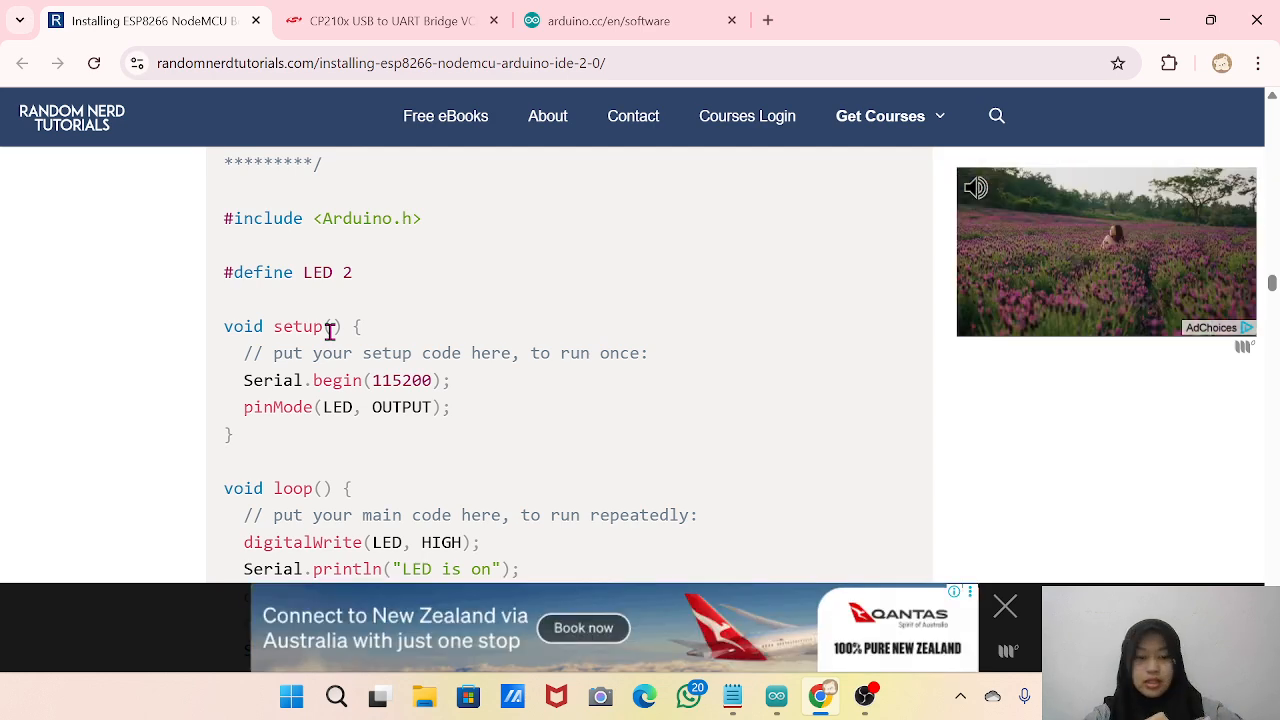
{"action": "scroll", "coordinate": [418, 353], "scroll_direction": "down", "scroll_amount": 1}
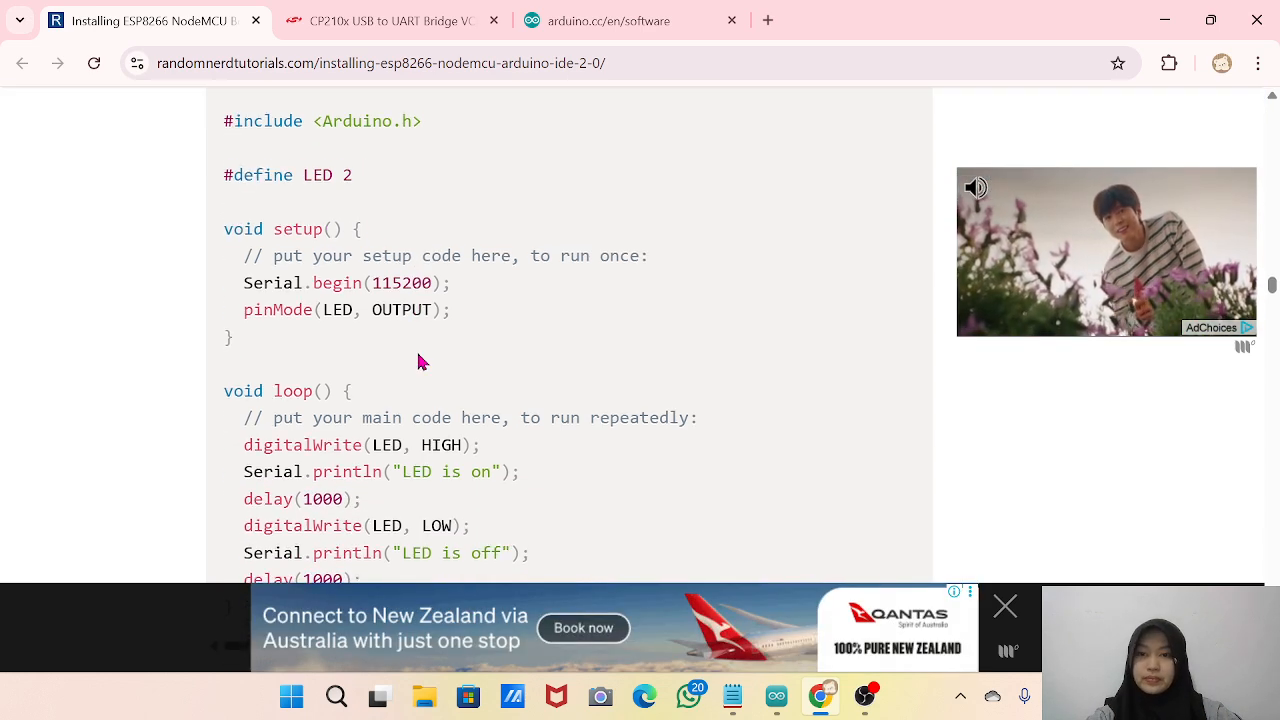
{"action": "scroll", "coordinate": [420, 360], "scroll_direction": "up", "scroll_amount": 1}
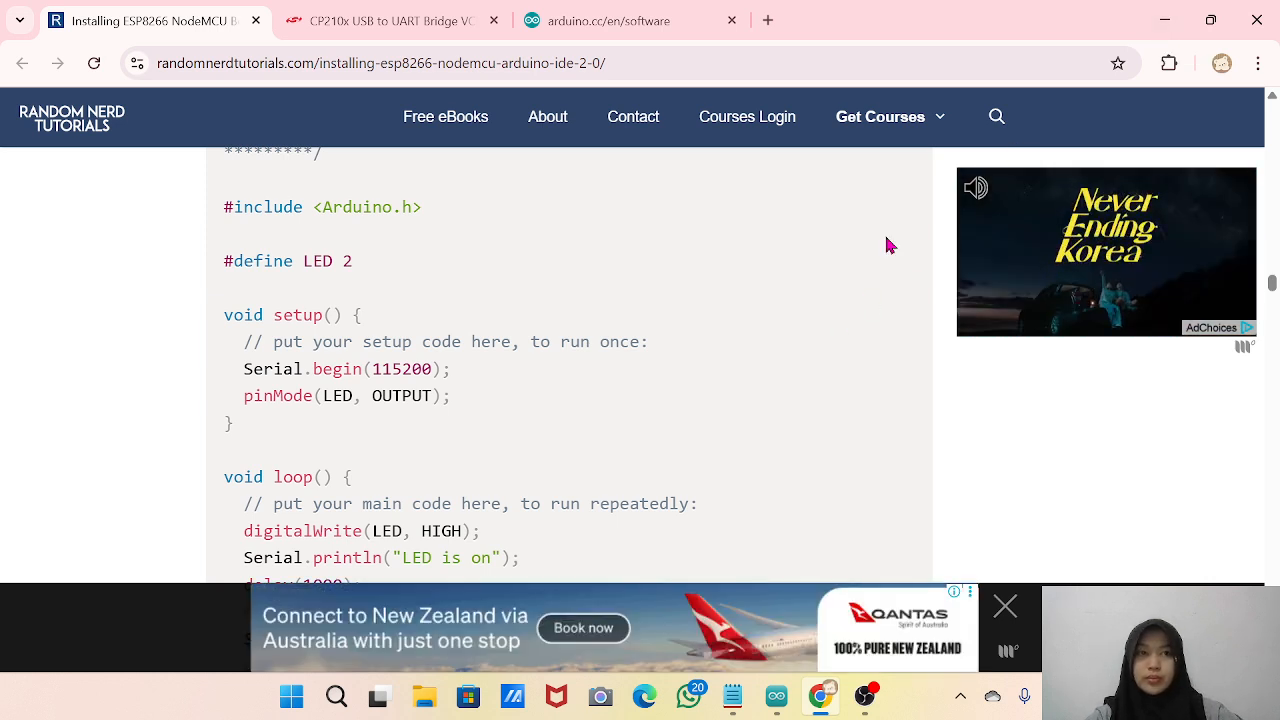
{"action": "left_click", "coordinate": [1166, 18]}
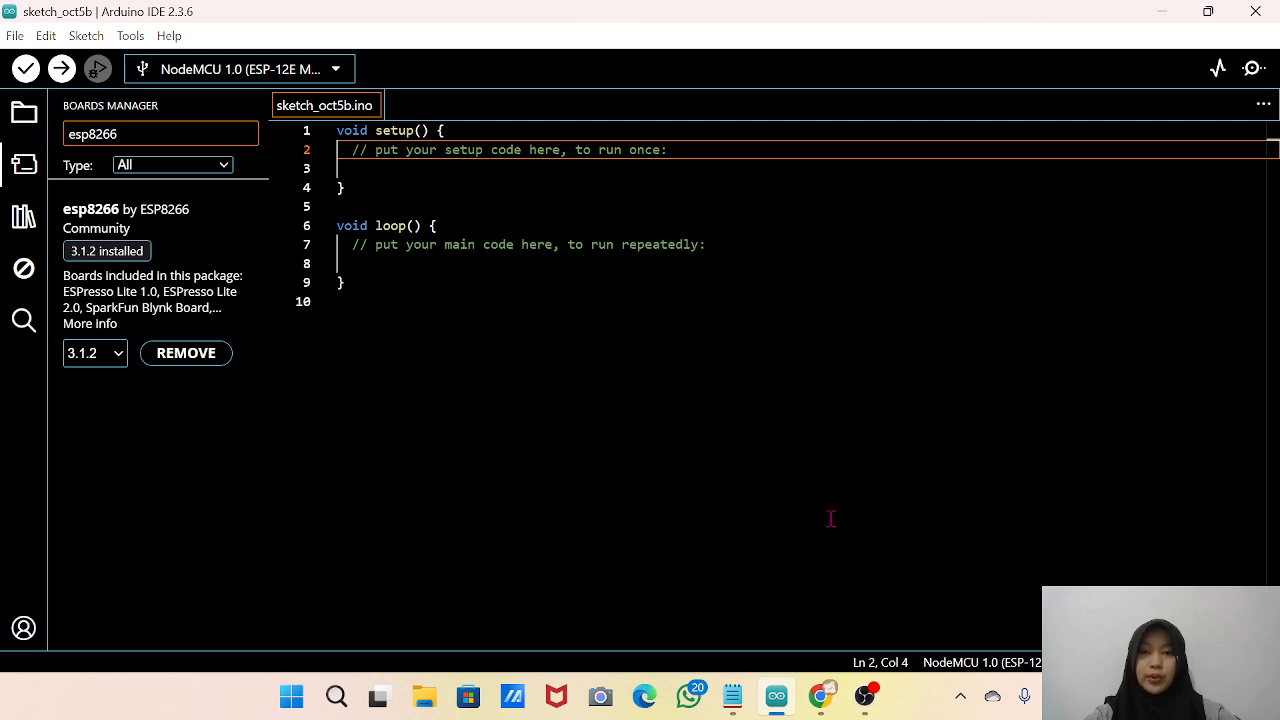
Switch to Chrome and look over the CP210x driver downloads on the Silicon Labs USB to UART Bridge page.
{"action": "mouse_move", "coordinate": [828, 706]}
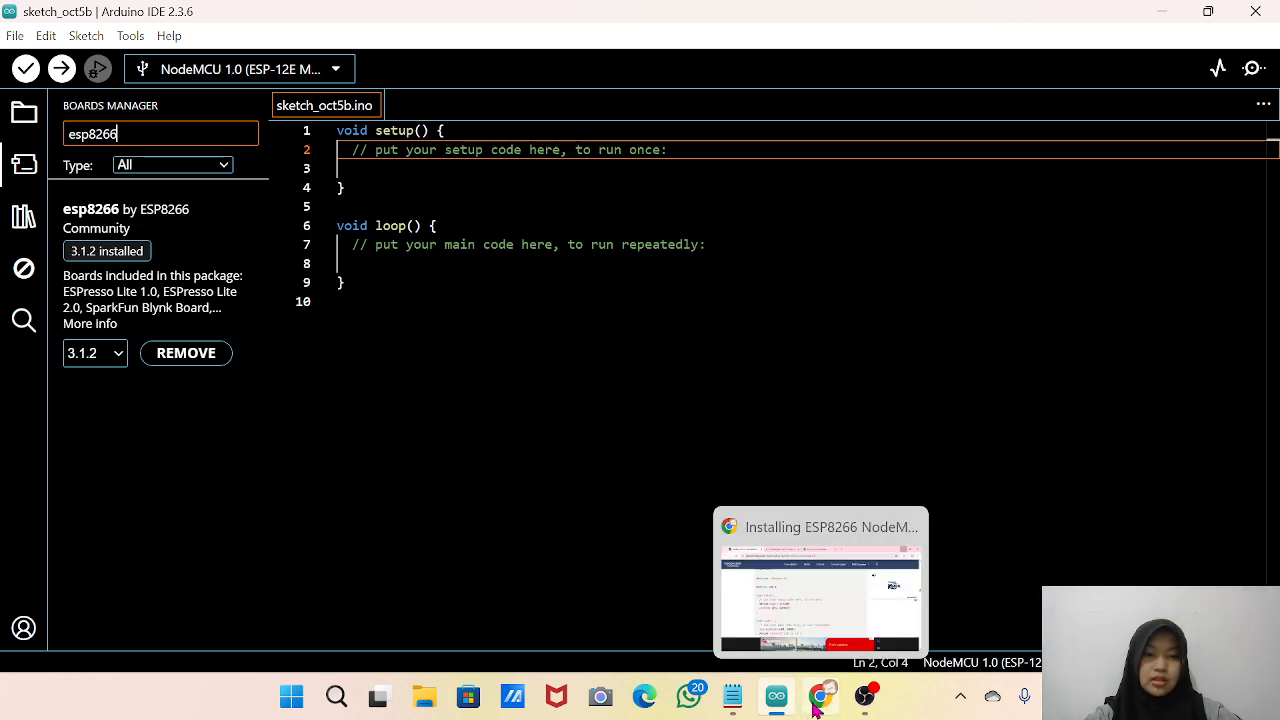
{"action": "left_click", "coordinate": [815, 708]}
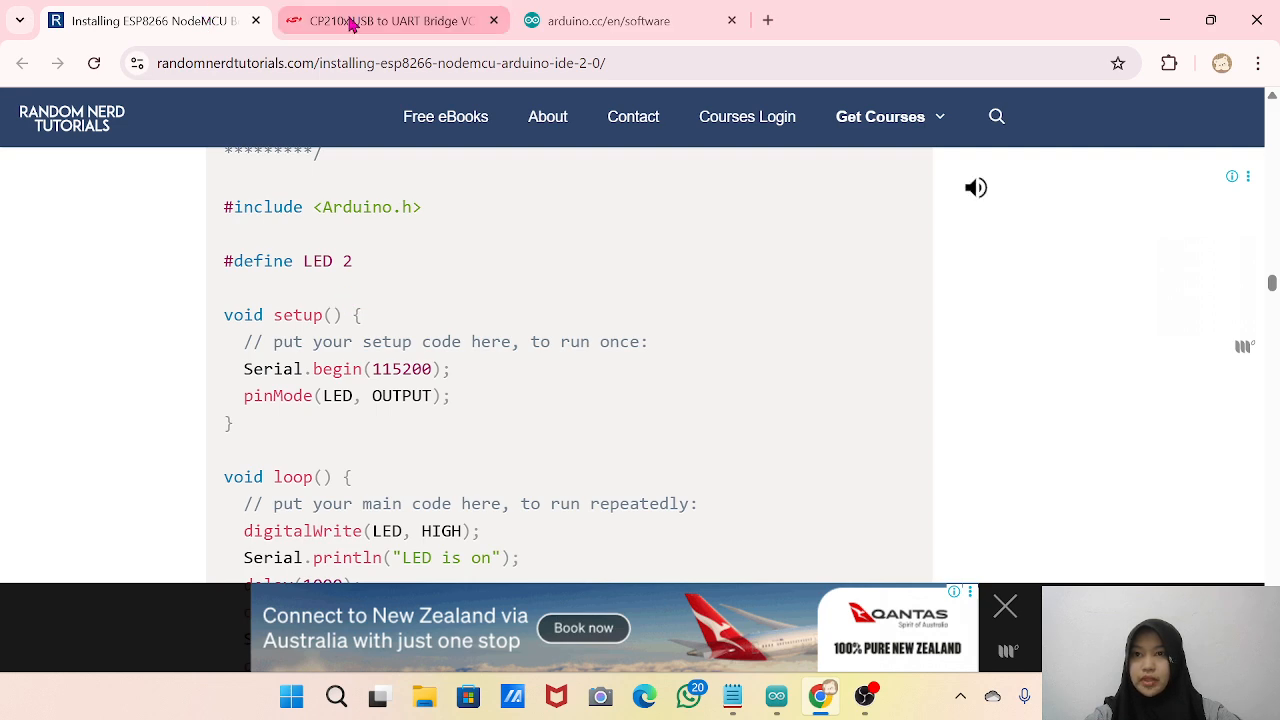
{"action": "left_click", "coordinate": [352, 24]}
{"action": "scroll", "coordinate": [463, 386], "scroll_direction": "down", "scroll_amount": 5}
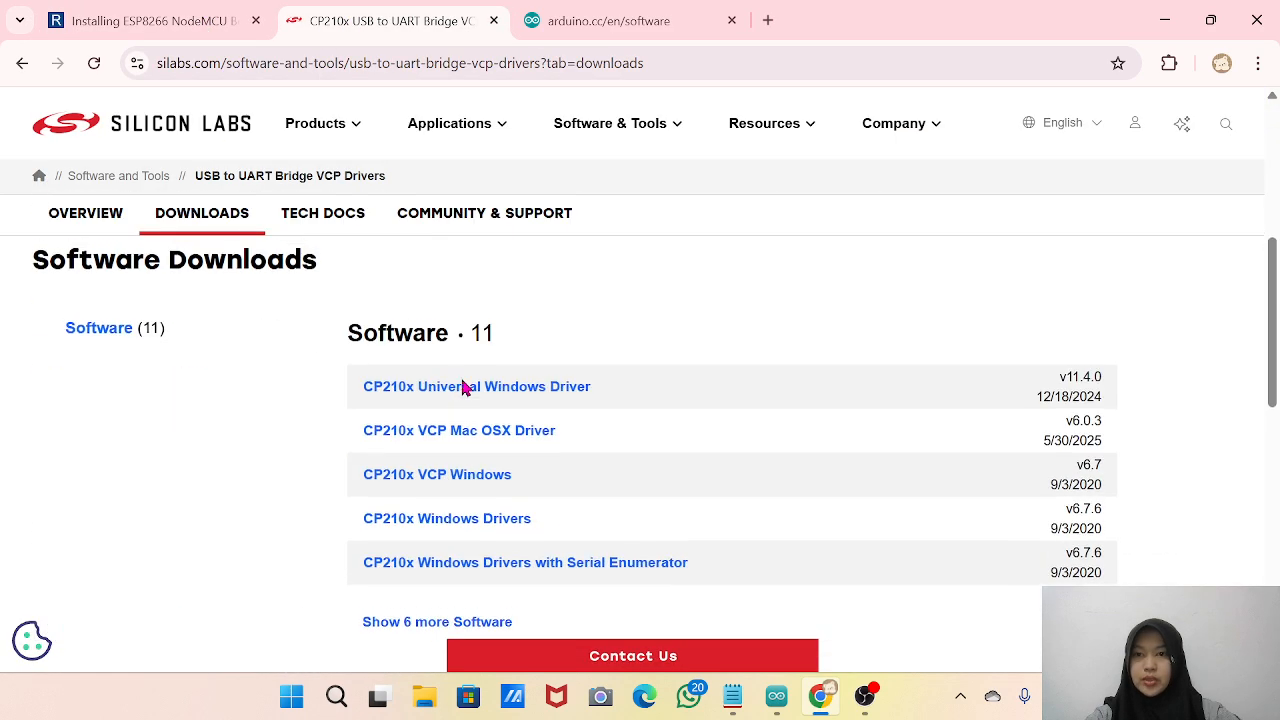
{"action": "scroll", "coordinate": [463, 386], "scroll_direction": "up", "scroll_amount": 3}
{"action": "scroll", "coordinate": [463, 386], "scroll_direction": "down", "scroll_amount": 3}
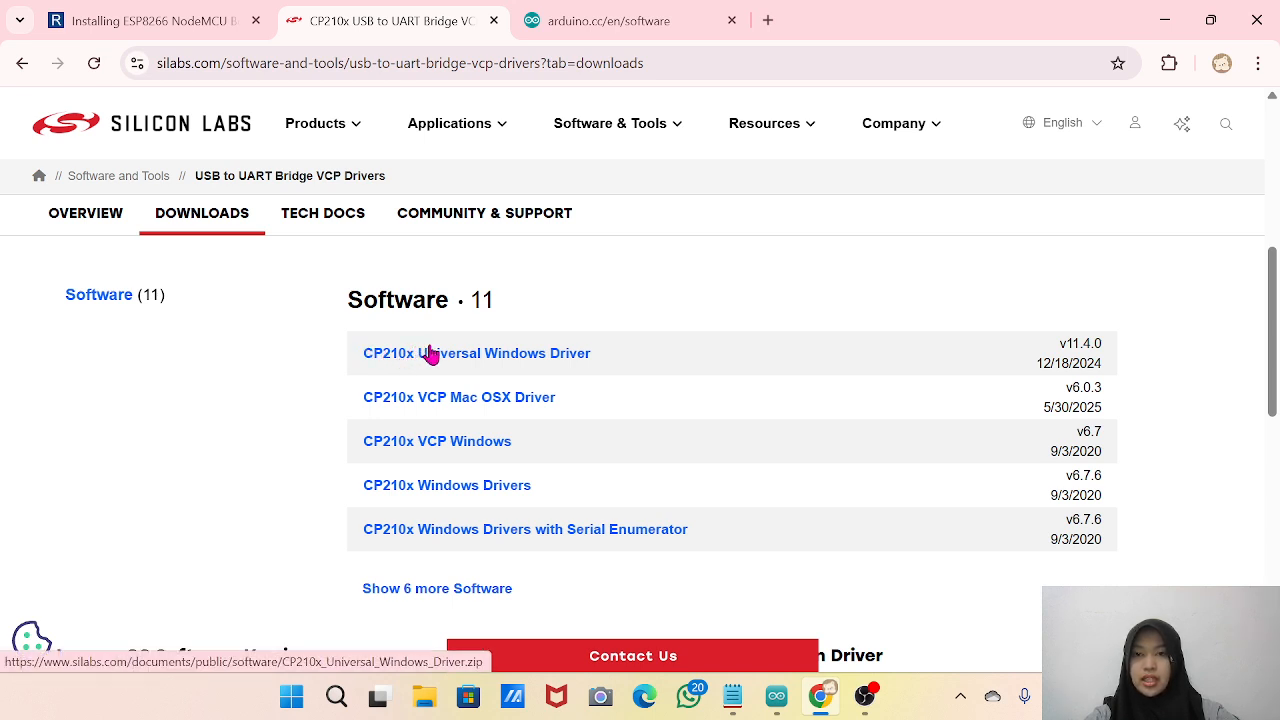
Locate and select the CP210x_Universal_Windows_Driver zip in the Downloads folder using File Explorer, then minimize the window.
{"action": "left_click", "coordinate": [420, 700]}
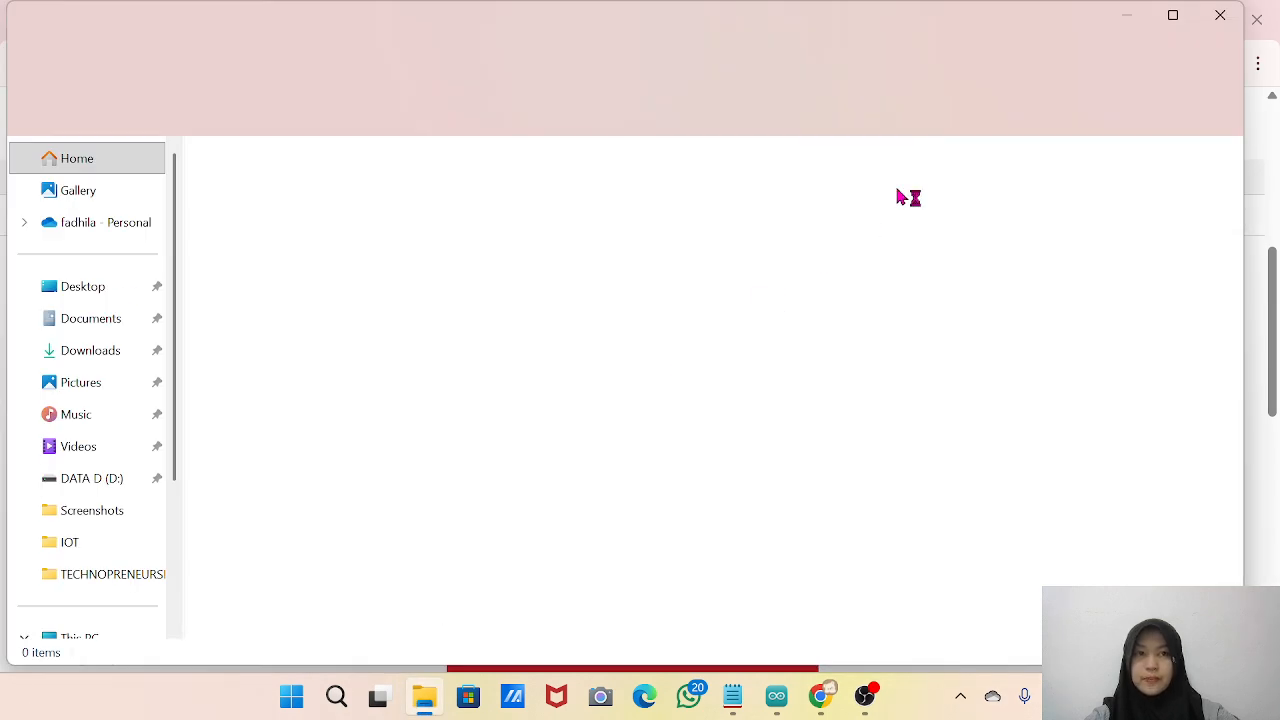
{"action": "left_click", "coordinate": [90, 352]}
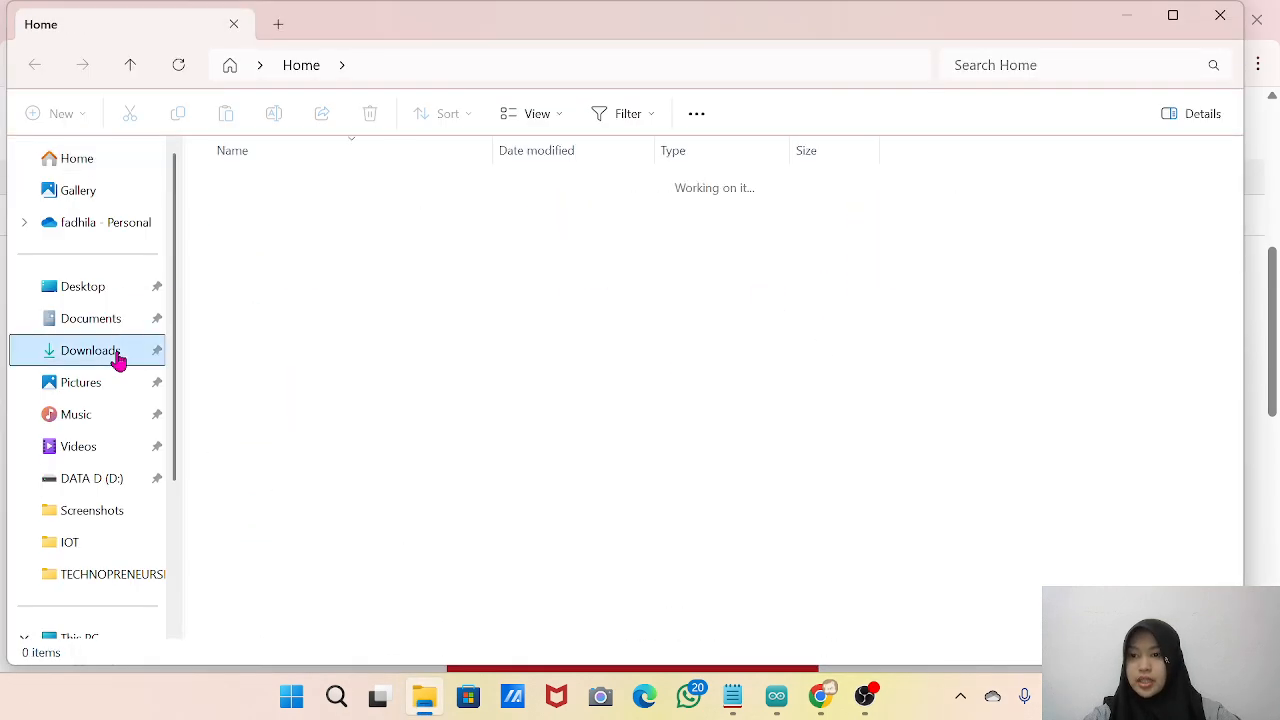
{"action": "left_click", "coordinate": [998, 65]}
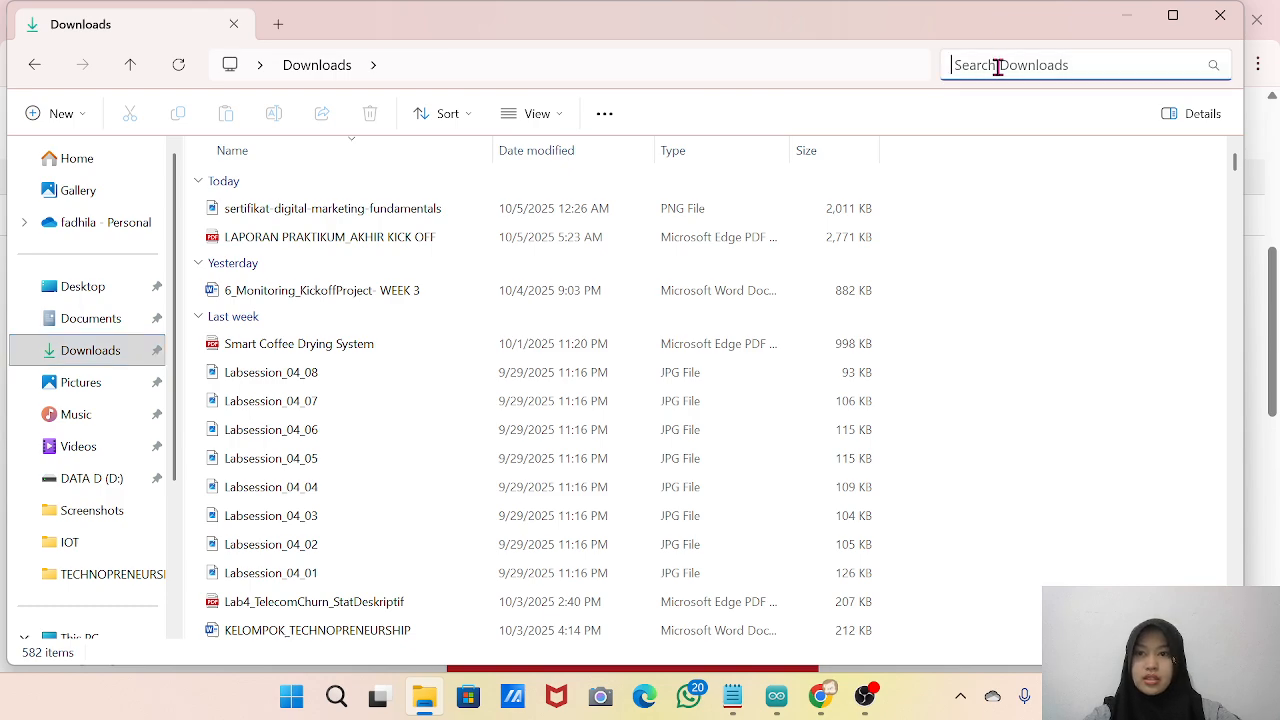
{"action": "scroll", "coordinate": [477, 437], "scroll_direction": "down", "scroll_amount": 5}
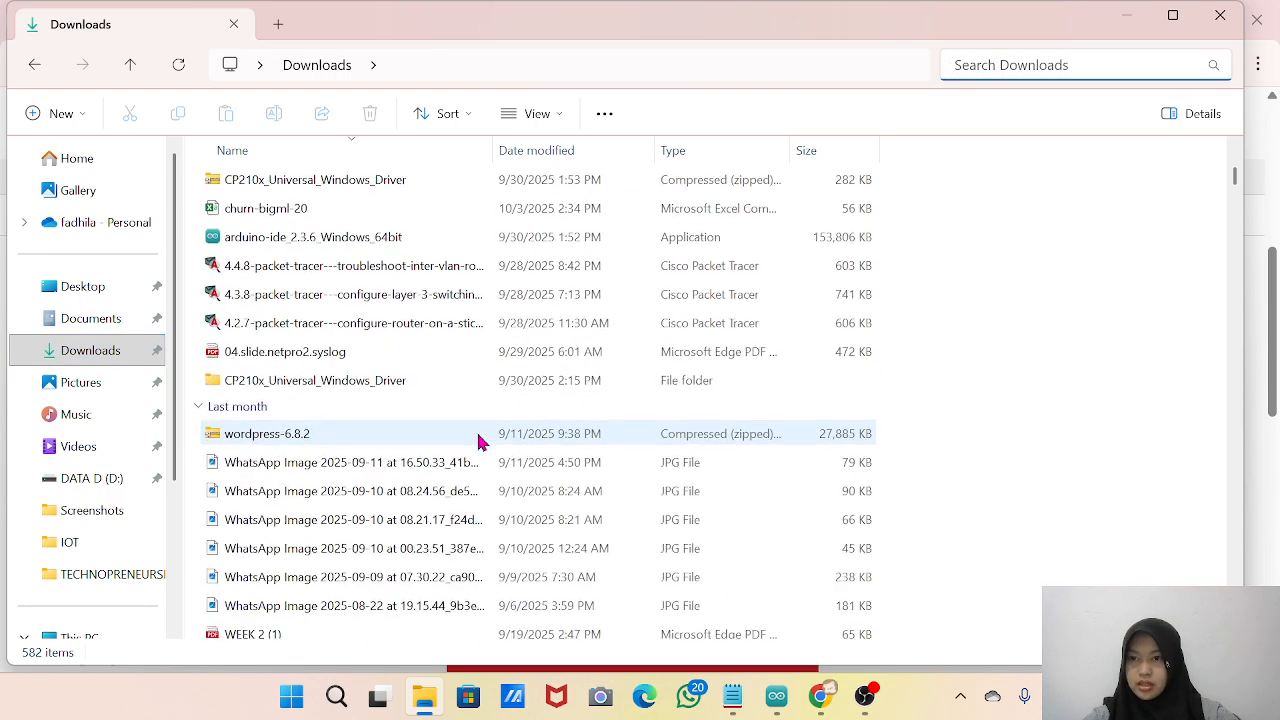
{"action": "scroll", "coordinate": [477, 437], "scroll_direction": "down", "scroll_amount": 1}
{"action": "scroll", "coordinate": [290, 228], "scroll_direction": "up", "scroll_amount": 2}
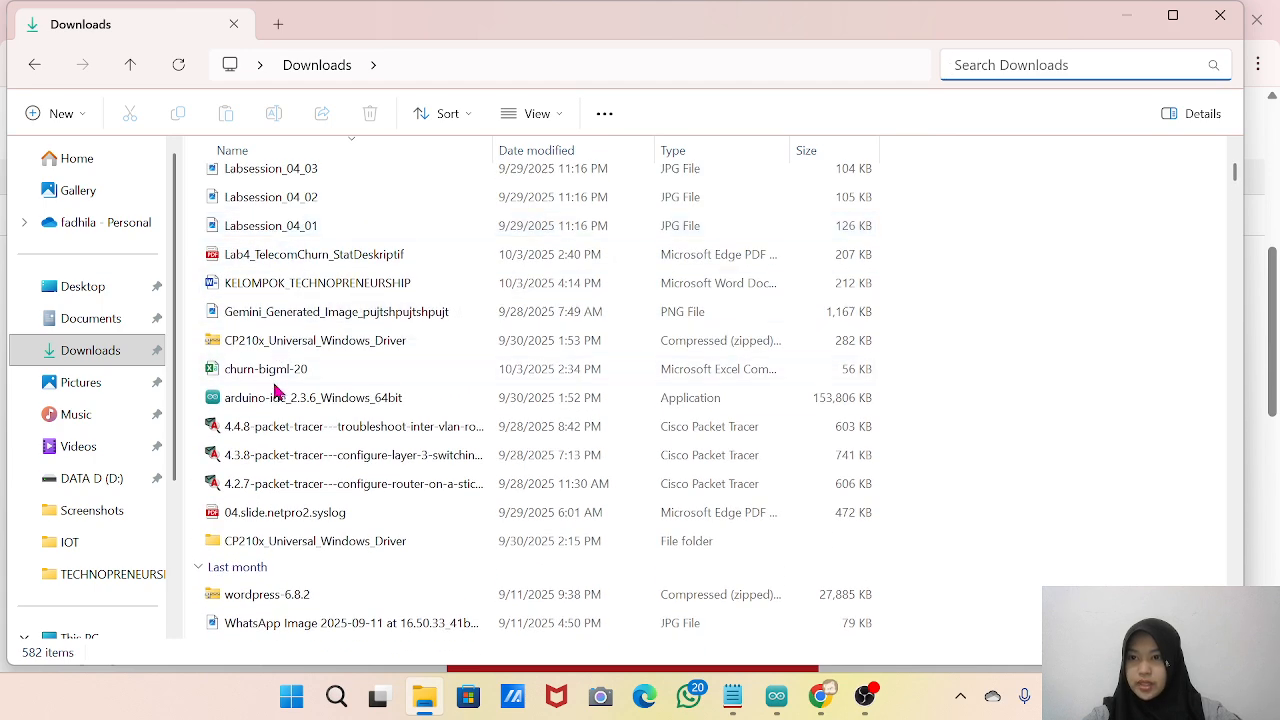
{"action": "left_click", "coordinate": [290, 345]}
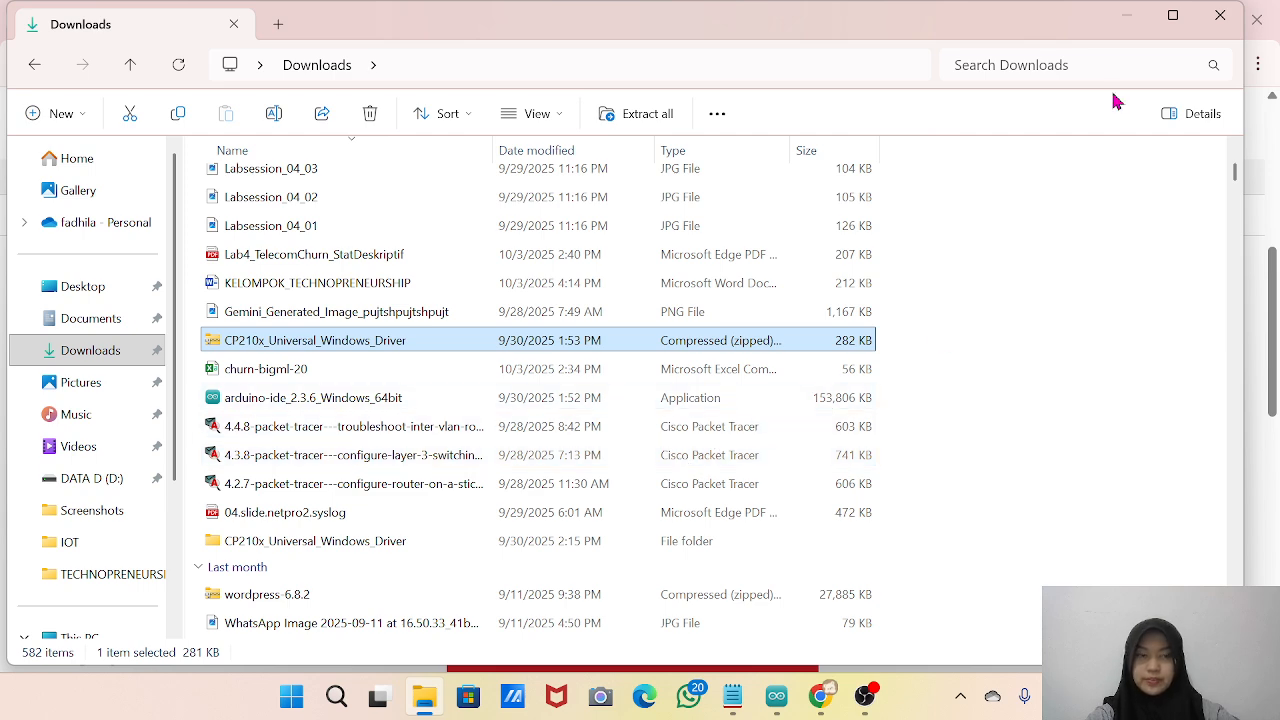
{"action": "left_click", "coordinate": [1128, 16]}
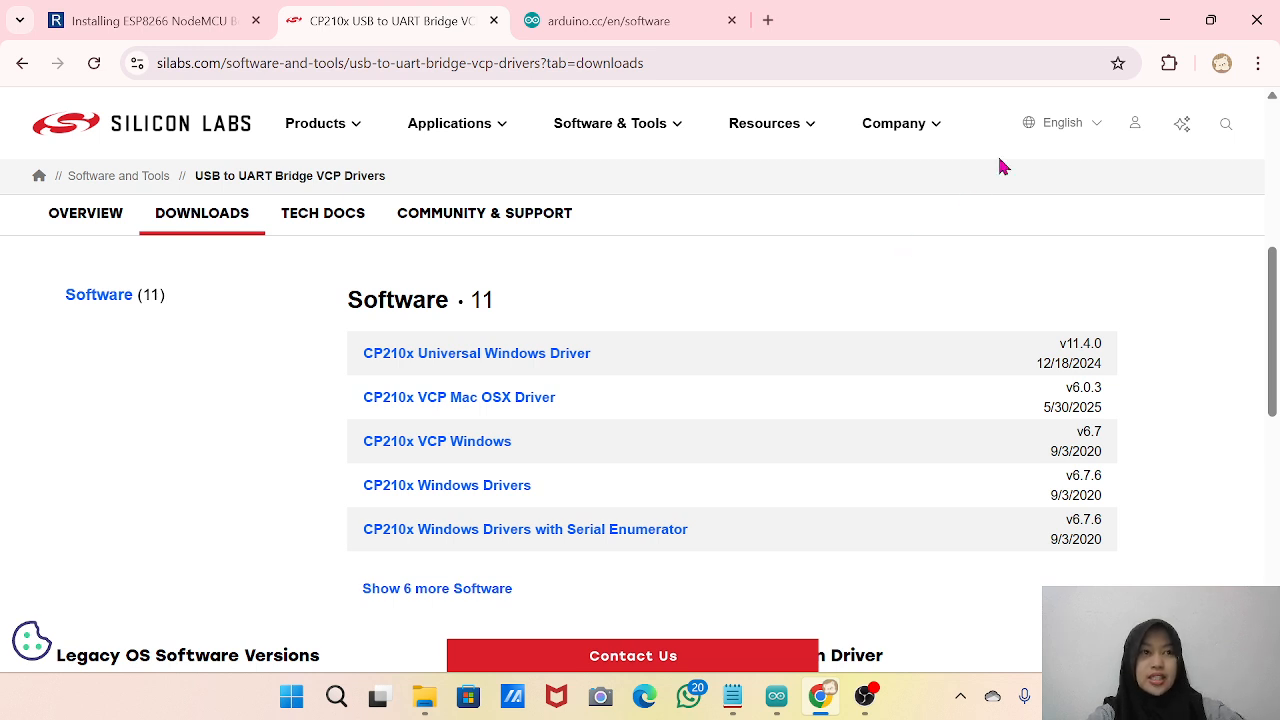
Minimize Chrome to return to Arduino IDE and review the board, port and upload speed settings.
{"action": "left_click", "coordinate": [1164, 20]}
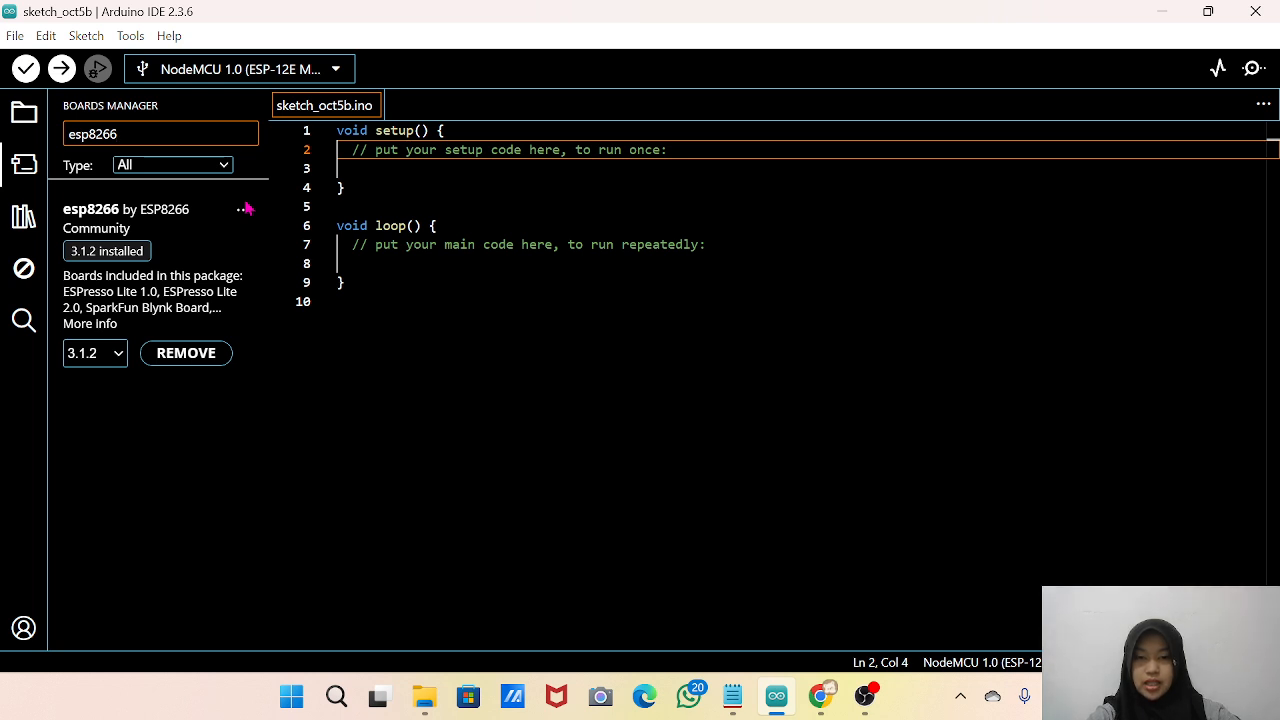
{"action": "left_click", "coordinate": [131, 38]}
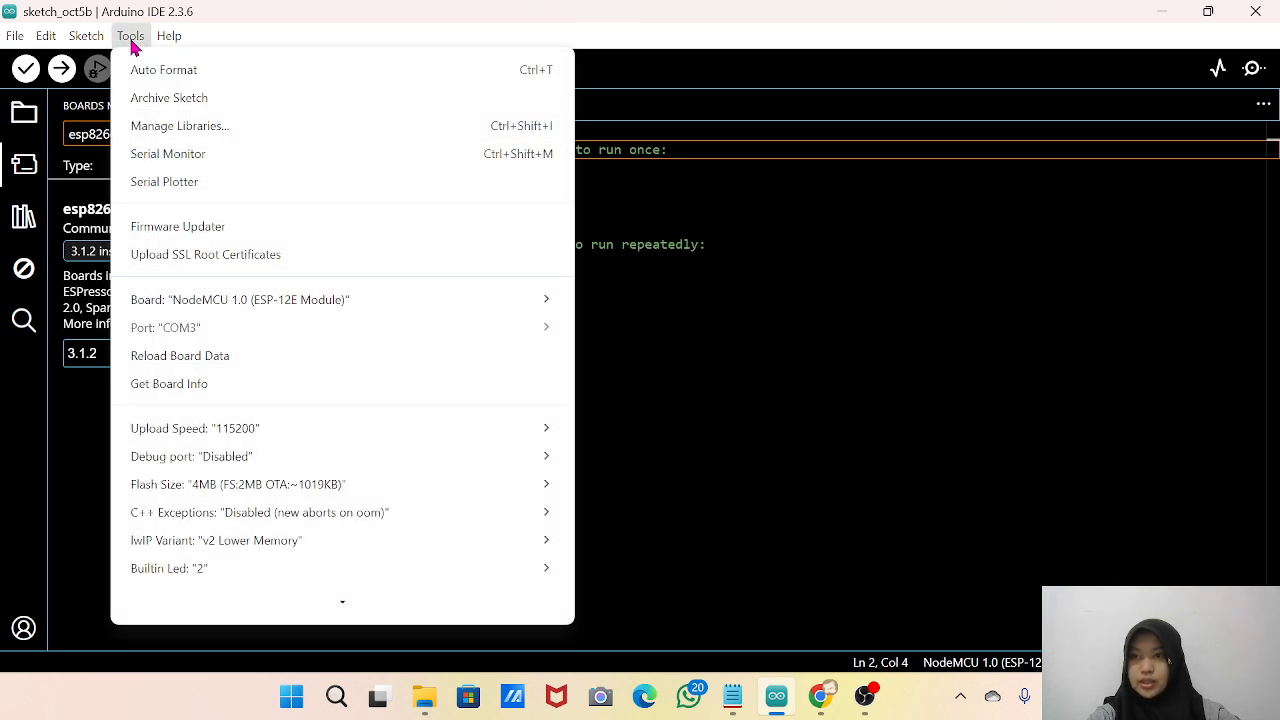
{"action": "mouse_move", "coordinate": [229, 426]}
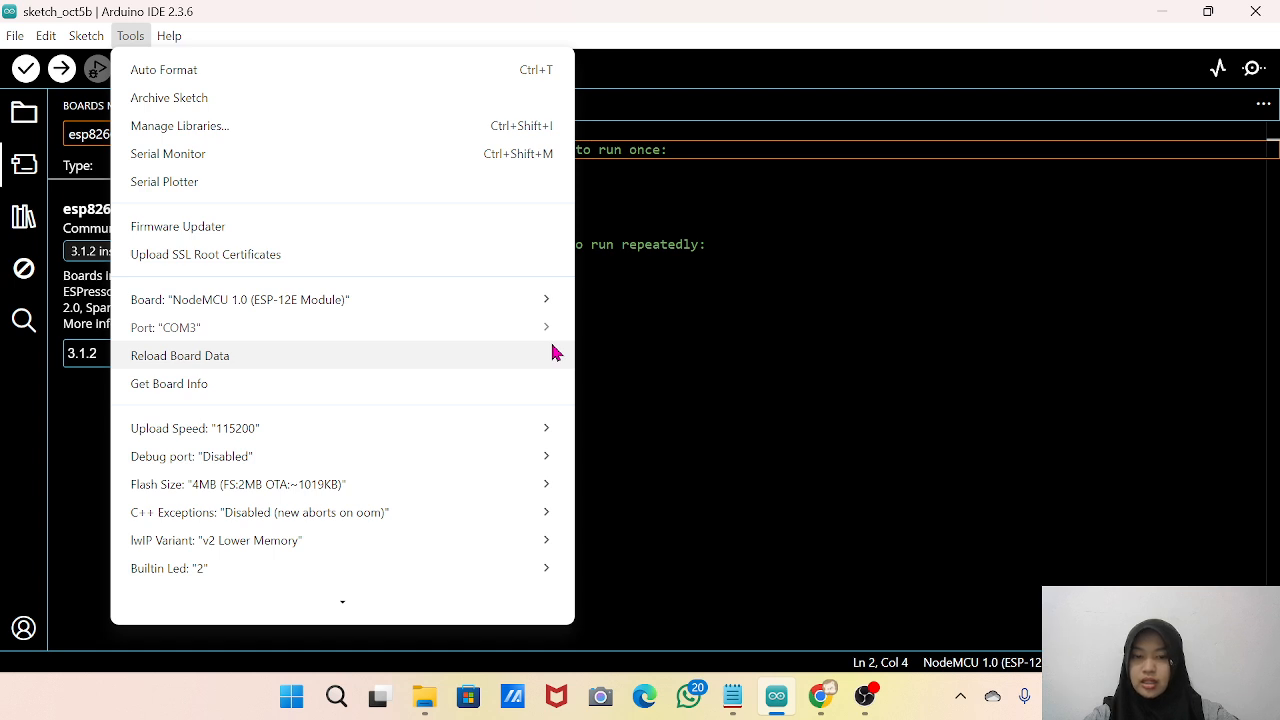
Open Device Manager through Windows search and expand Ports (COM & LPT) to check the CP210x bridge's port.
{"action": "left_click", "coordinate": [340, 700]}
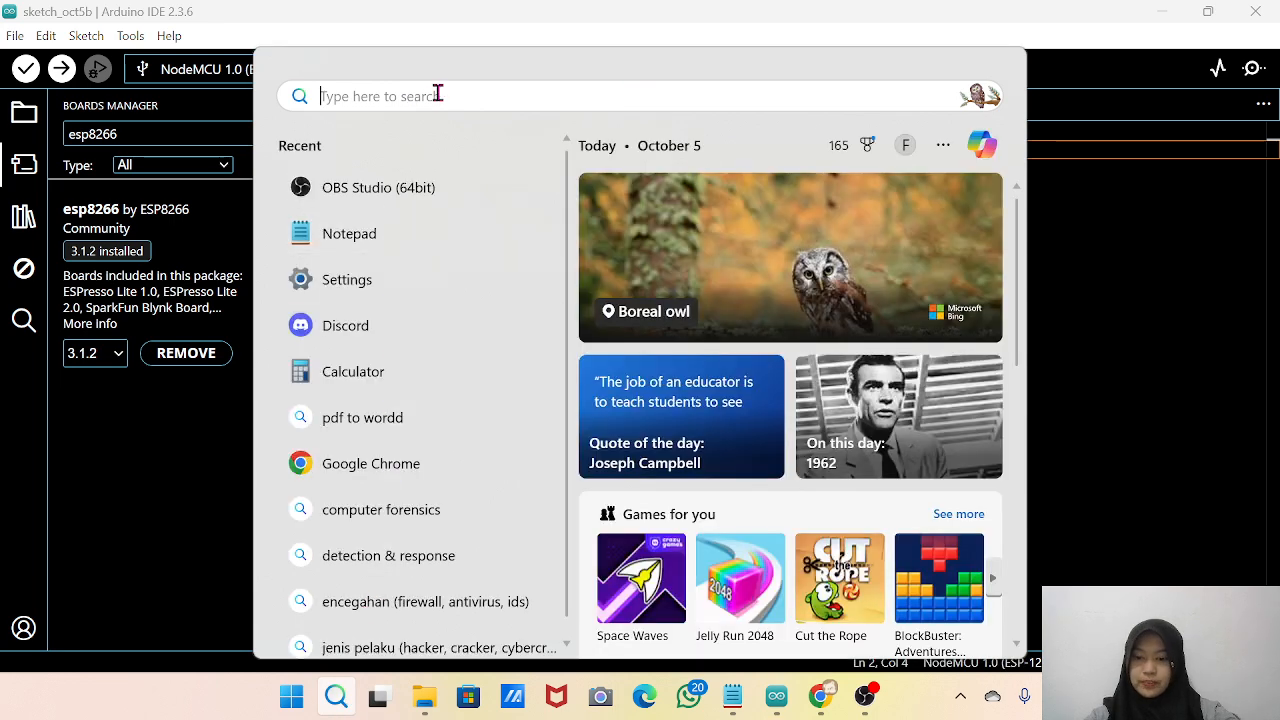
{"action": "type", "text": "dev"}
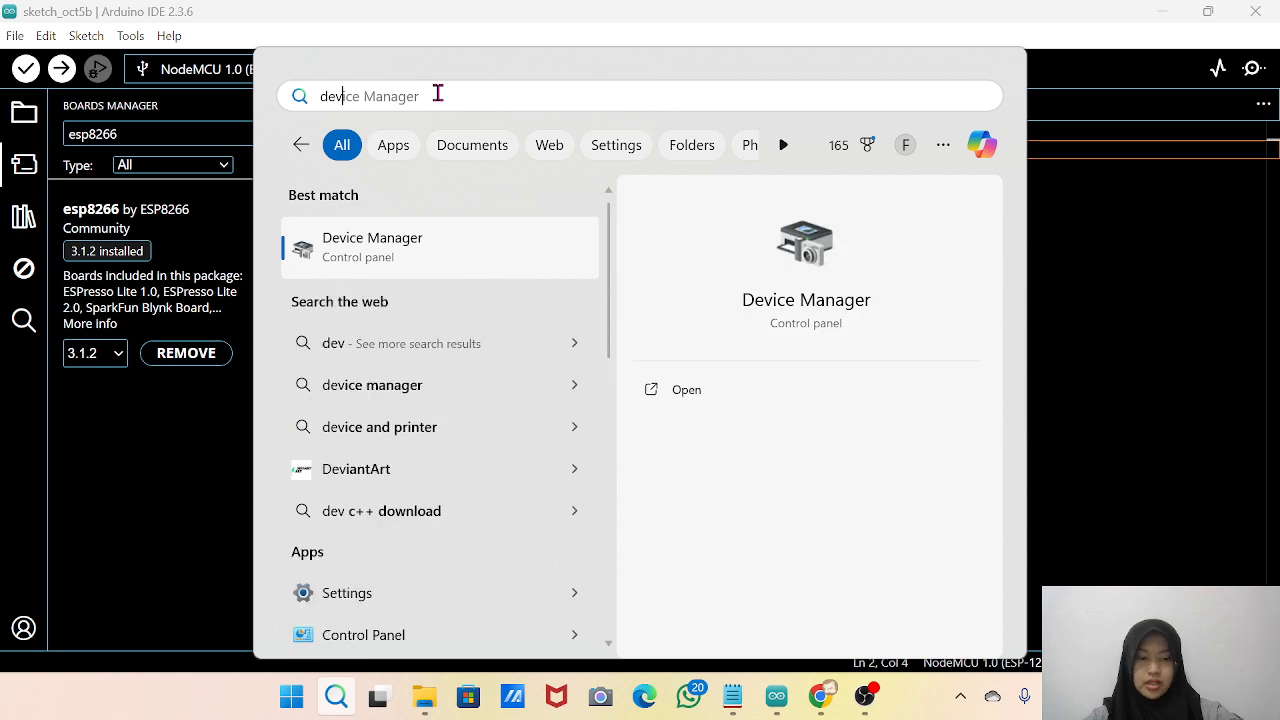
{"action": "key", "text": "Return"}
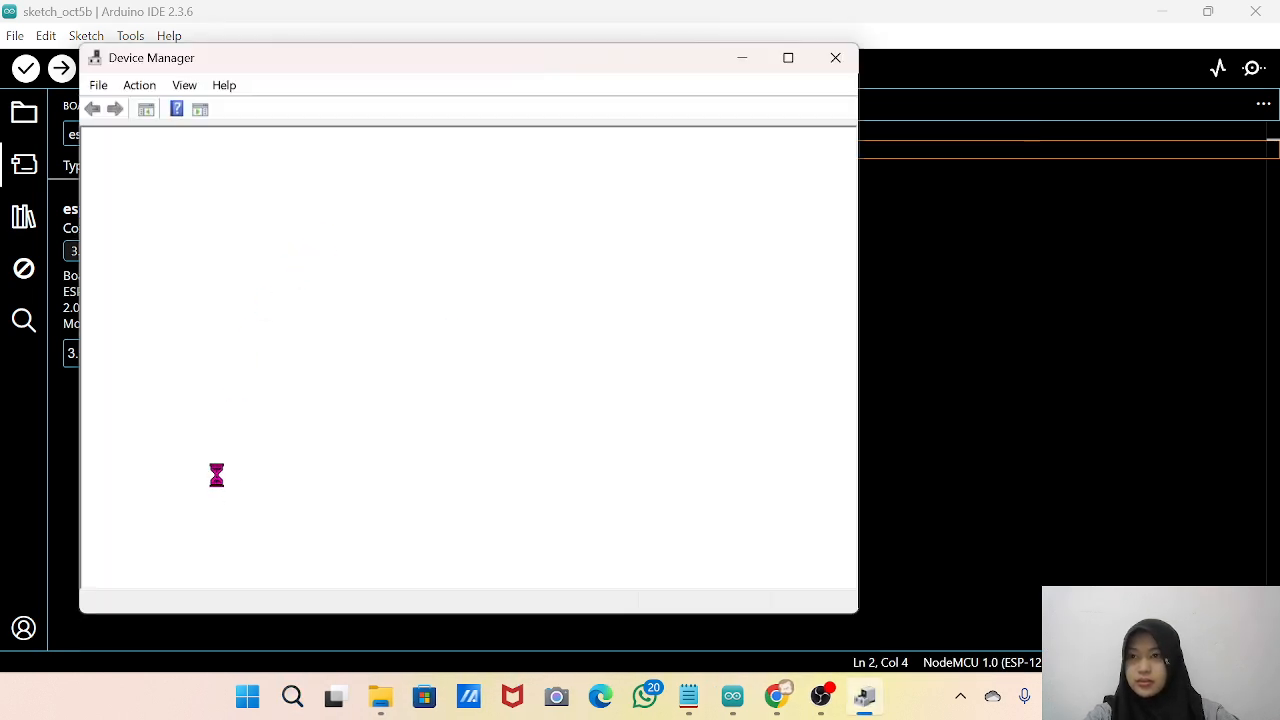
{"action": "scroll", "coordinate": [137, 410], "scroll_direction": "down", "scroll_amount": 1}
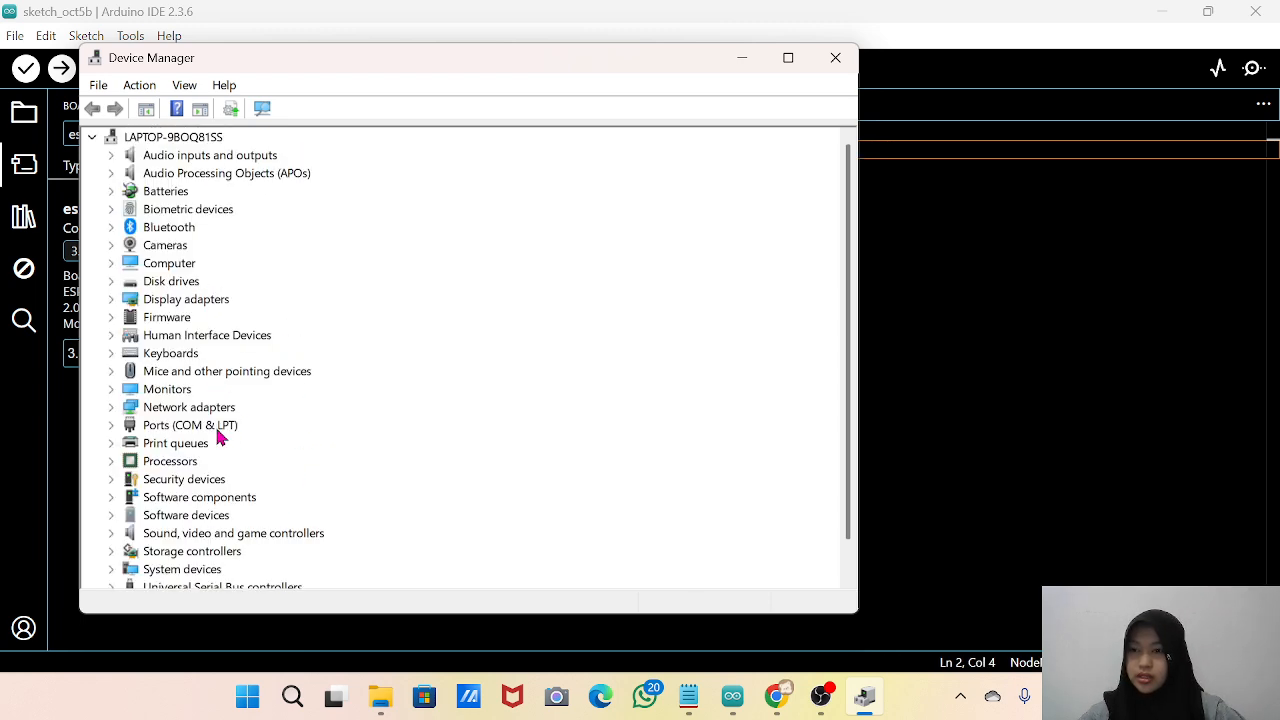
{"action": "scroll", "coordinate": [220, 437], "scroll_direction": "down", "scroll_amount": 1}
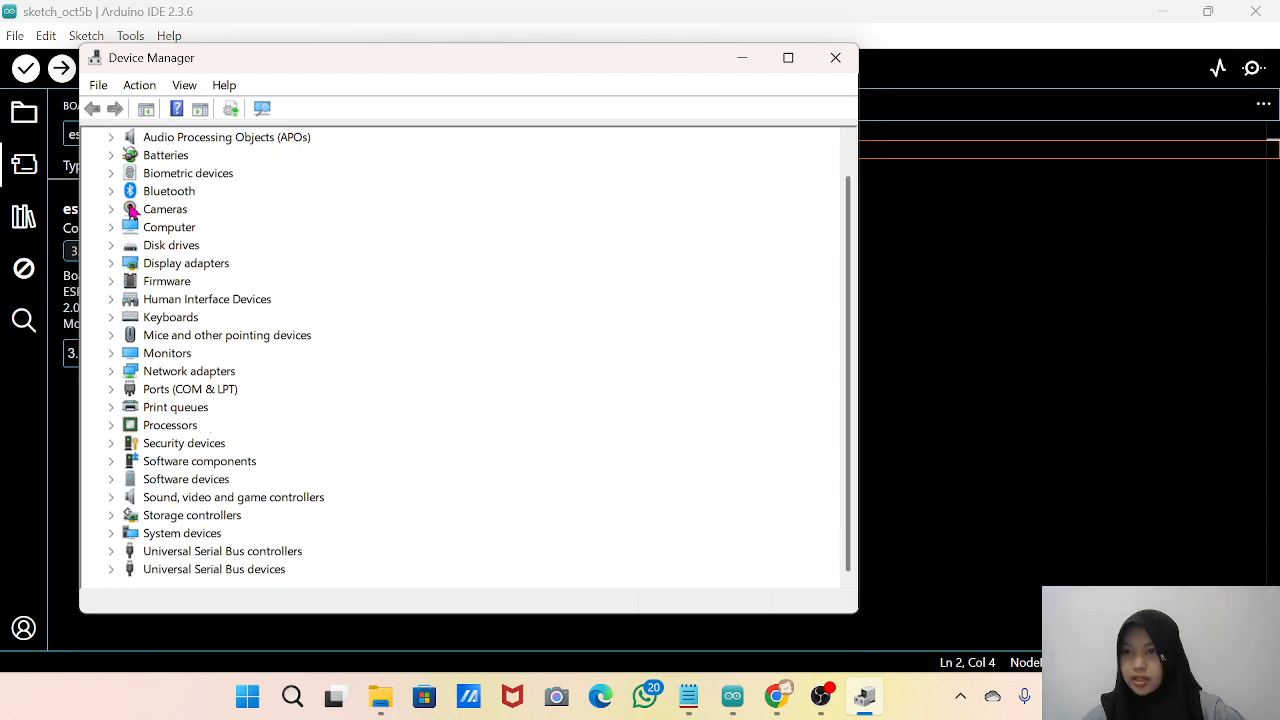
{"action": "left_click", "coordinate": [111, 390]}
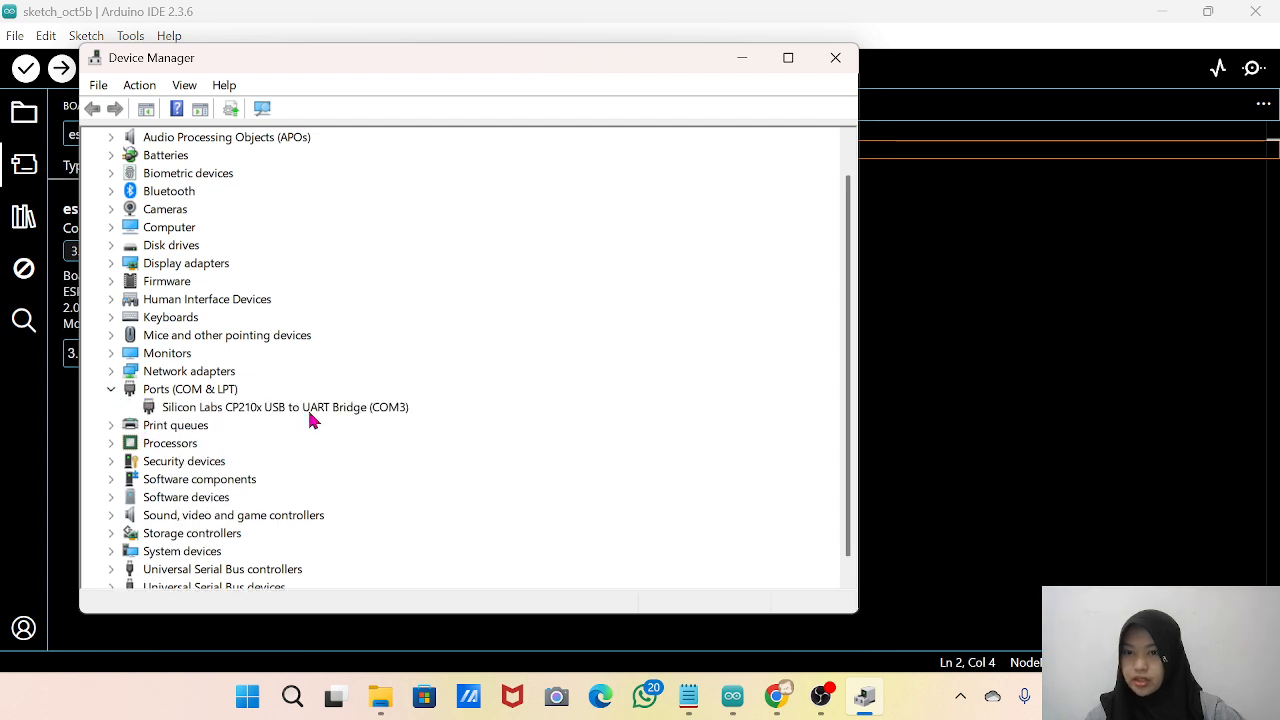
Minimize Device Manager to return to Arduino IDE and check which serial port is selected for the board.
{"action": "left_click", "coordinate": [743, 60]}
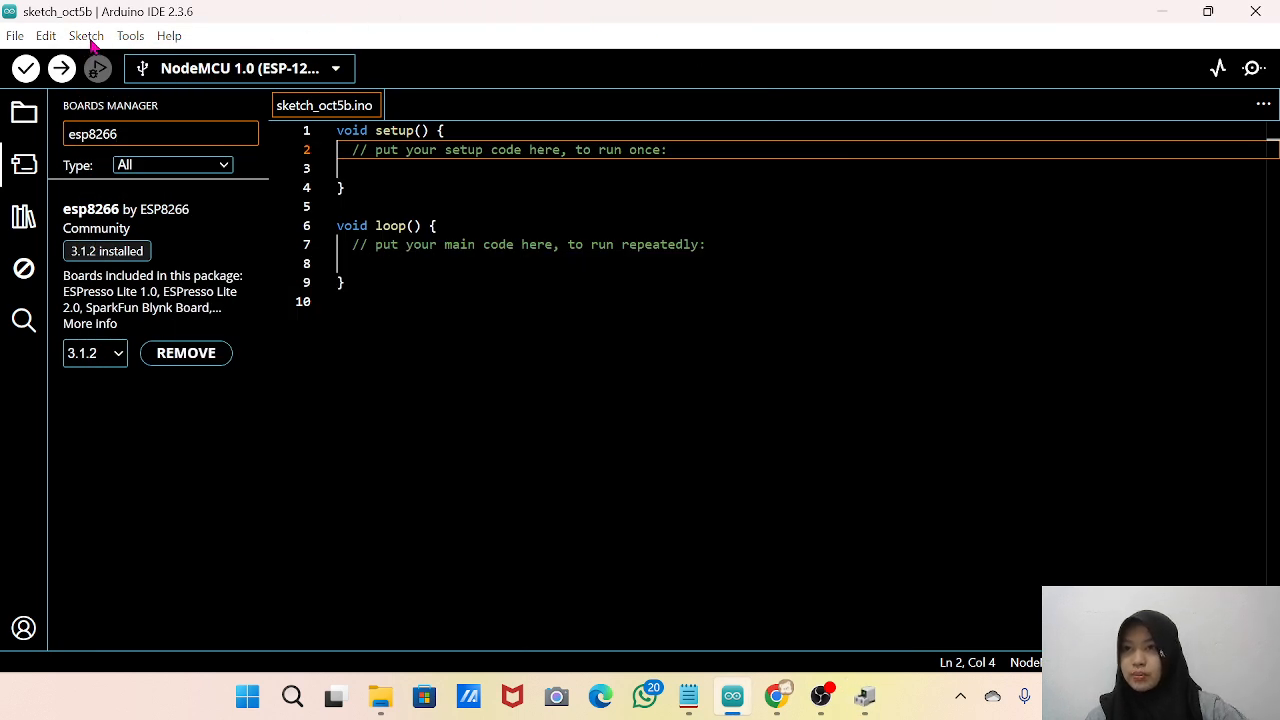
{"action": "left_click", "coordinate": [128, 38]}
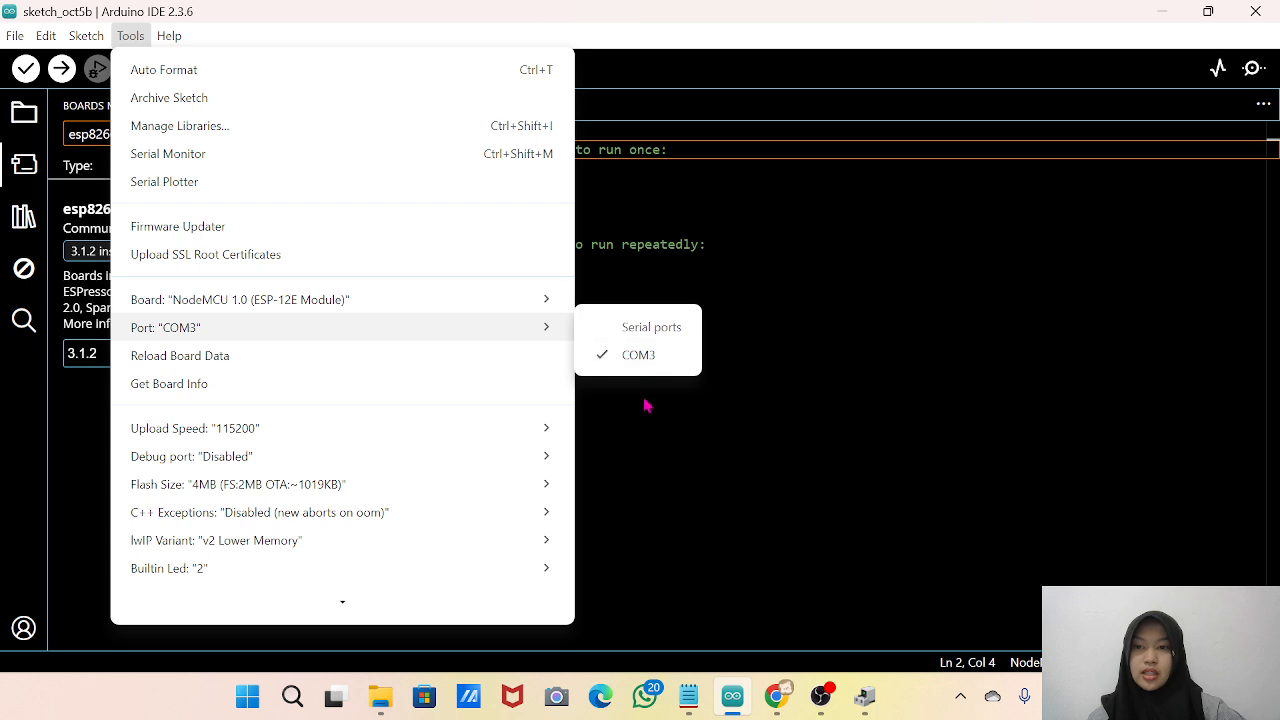
{"action": "left_click", "coordinate": [650, 430]}
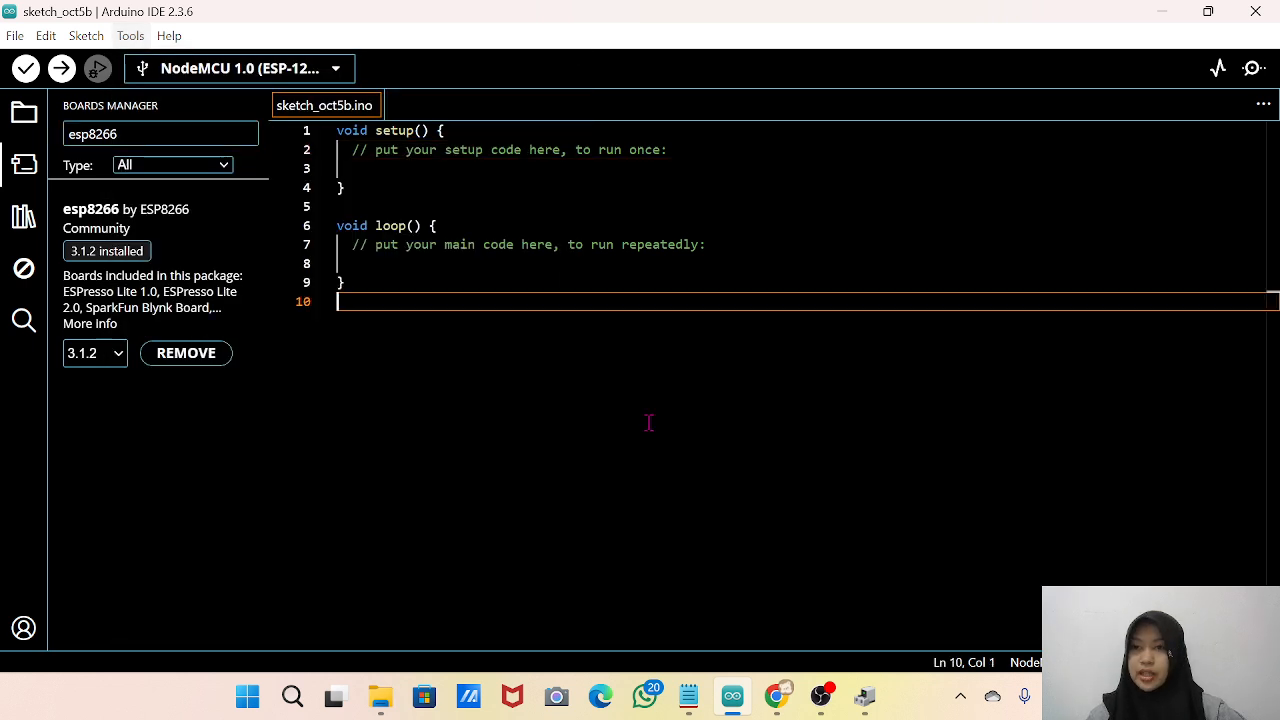
Switch to Chrome and select the LED blink code on the Random Nerd Tutorials page, from #include <Arduino.h> through the end of loop(), for copying.
{"action": "left_click", "coordinate": [776, 705]}
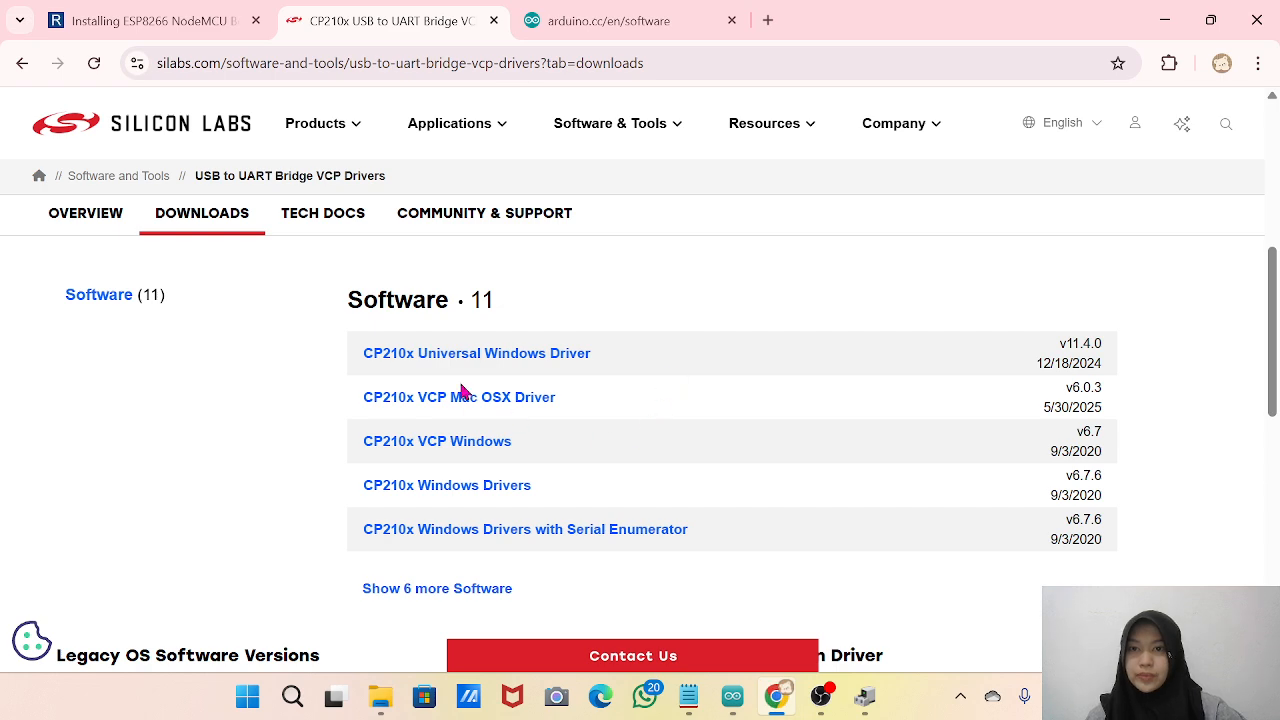
{"action": "left_click", "coordinate": [149, 20]}
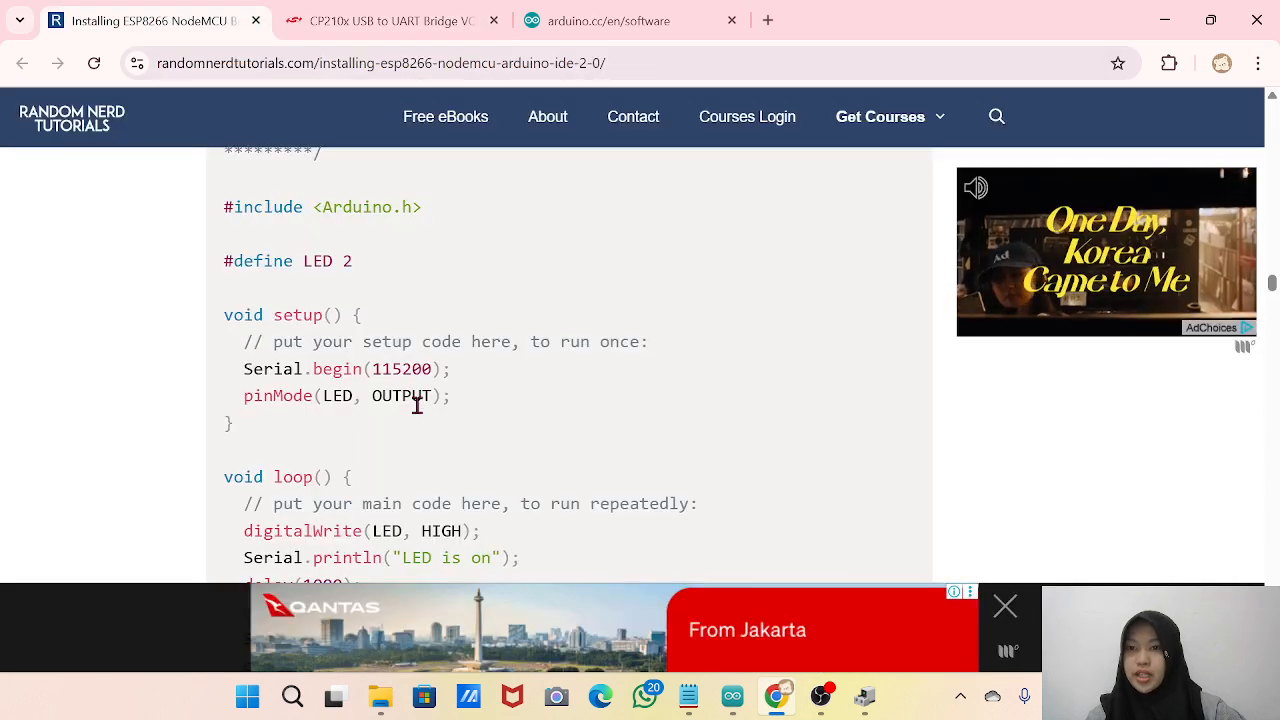
{"action": "scroll", "coordinate": [417, 404], "scroll_direction": "up", "scroll_amount": 3}
{"action": "scroll", "coordinate": [417, 404], "scroll_direction": "up", "scroll_amount": 1}
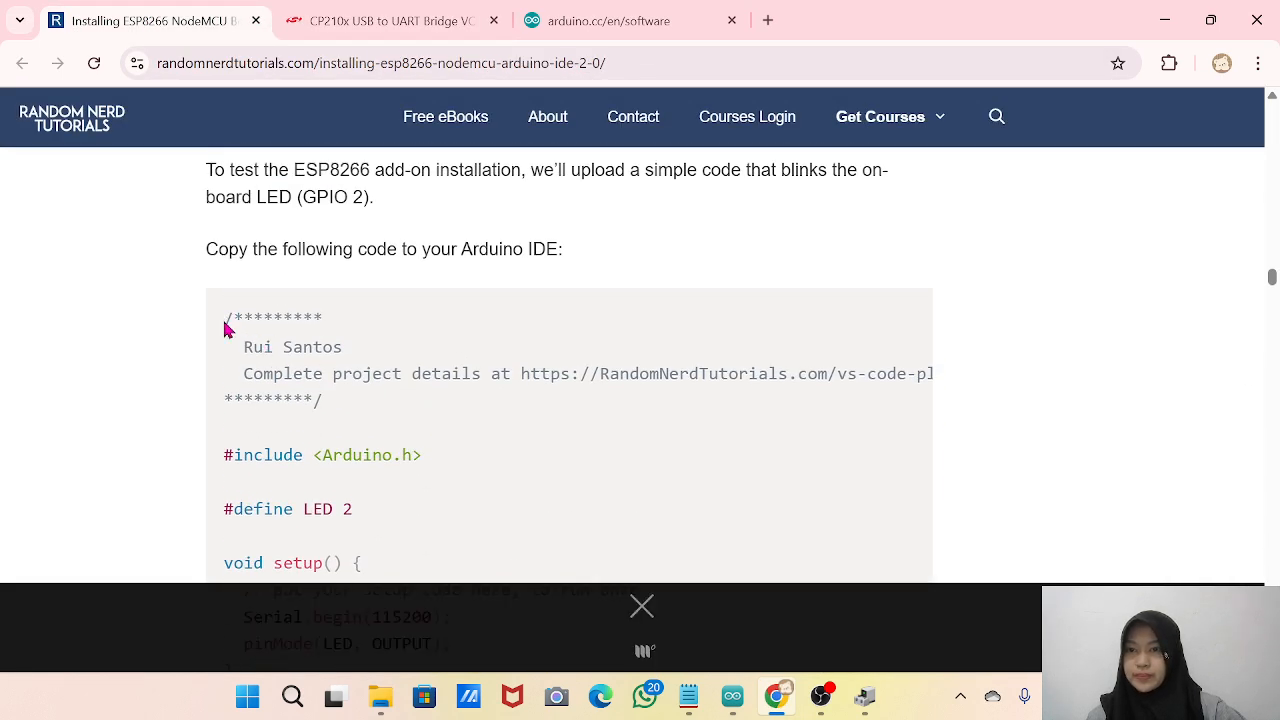
{"action": "left_click_drag", "start_coordinate": [226, 330], "coordinate": [511, 551]}
{"action": "scroll", "coordinate": [511, 546], "scroll_direction": "down", "scroll_amount": 4}
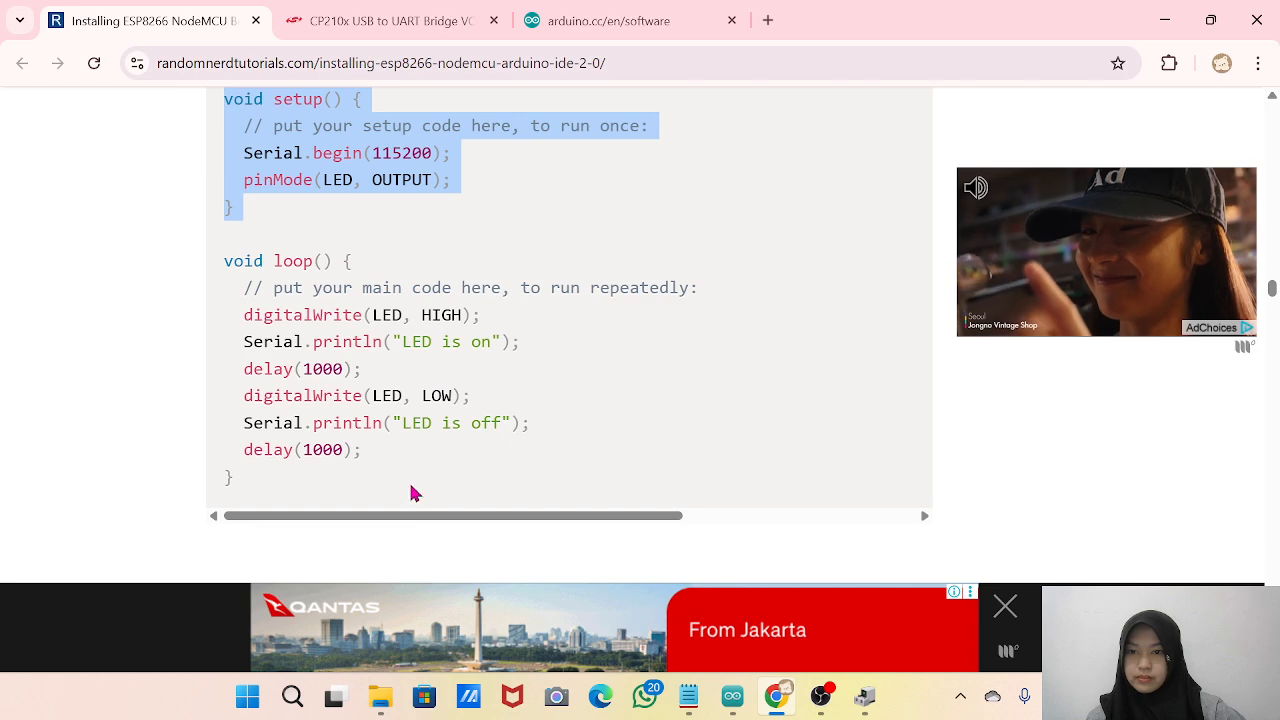
{"action": "left_click_drag", "start_coordinate": [283, 489], "coordinate": [200, 200]}
{"action": "key", "text": "ctrl+c"}
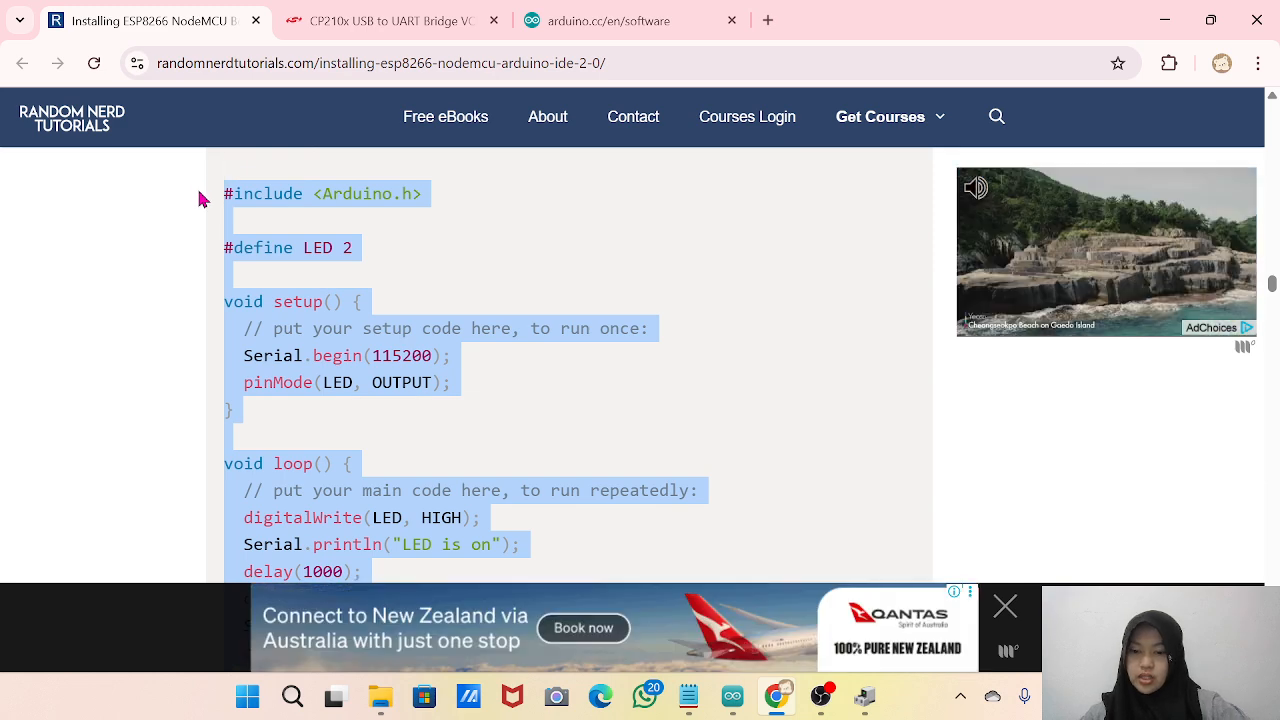
Return to Arduino IDE and replace the entire default sketch with the copied LED blink code.
{"action": "key", "text": "alt+Tab"}
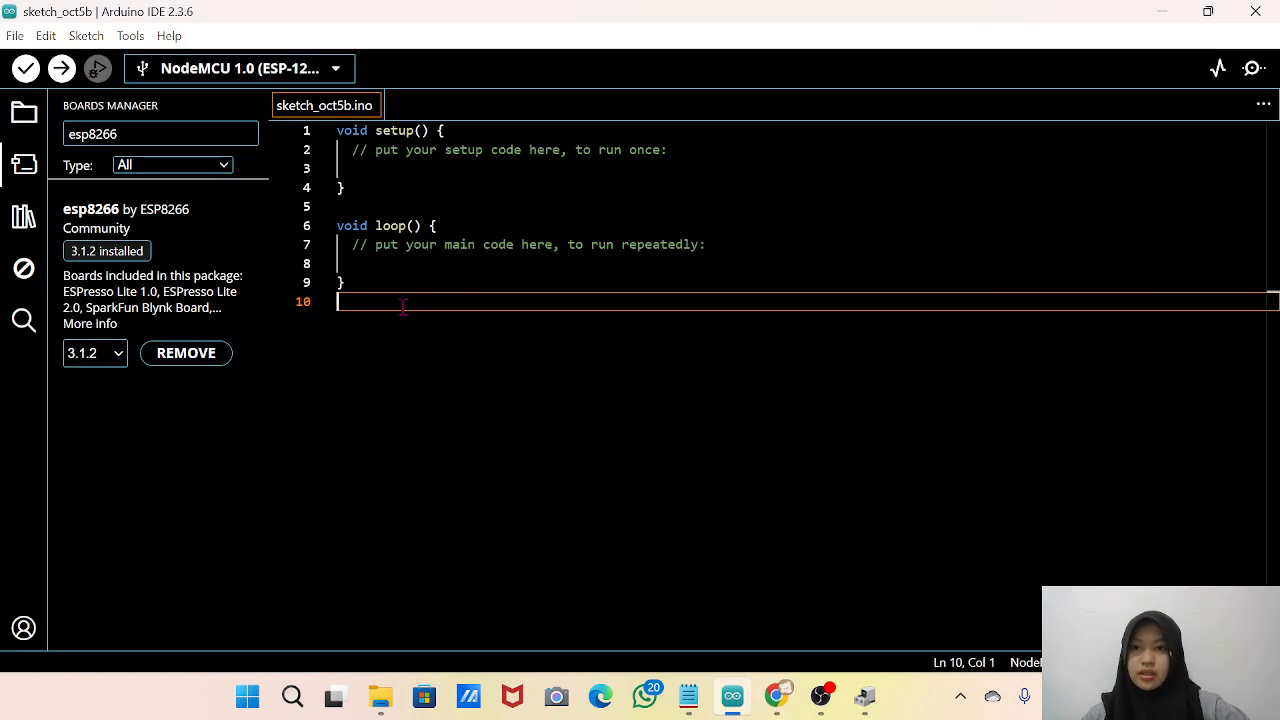
{"action": "left_click_drag", "start_coordinate": [372, 312], "coordinate": [308, 135]}
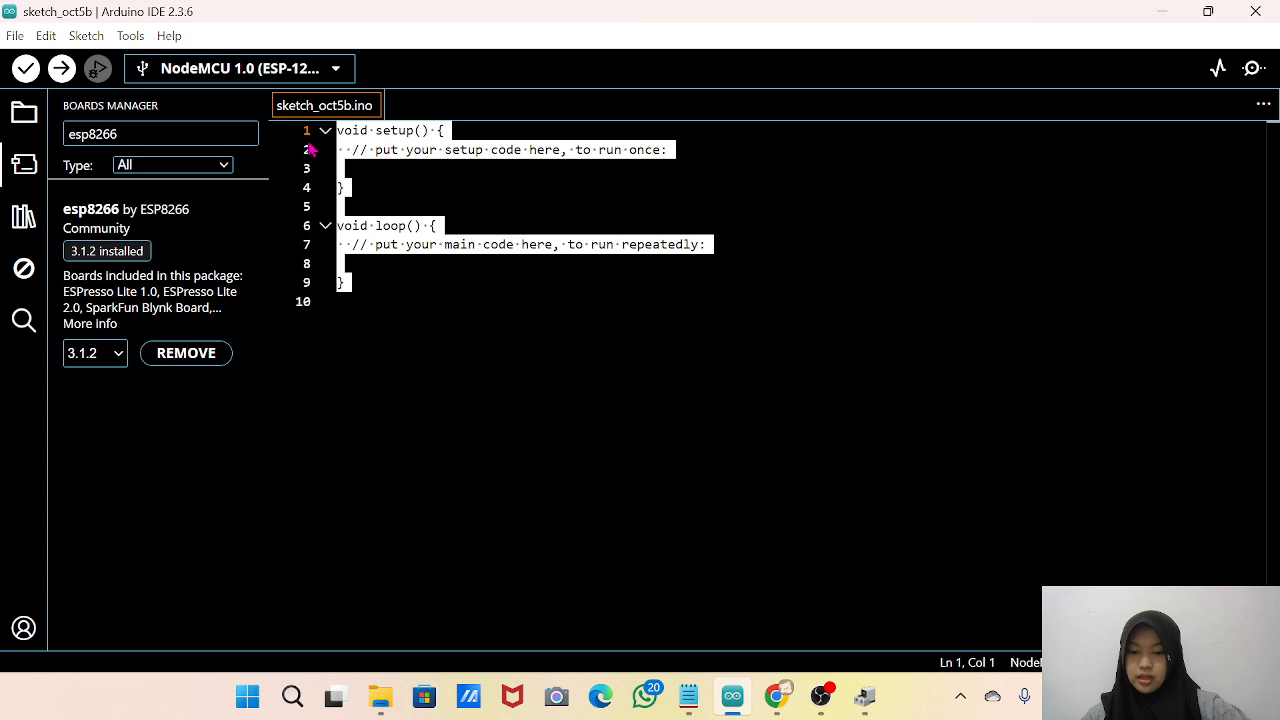
{"action": "key", "text": "ctrl+v"}
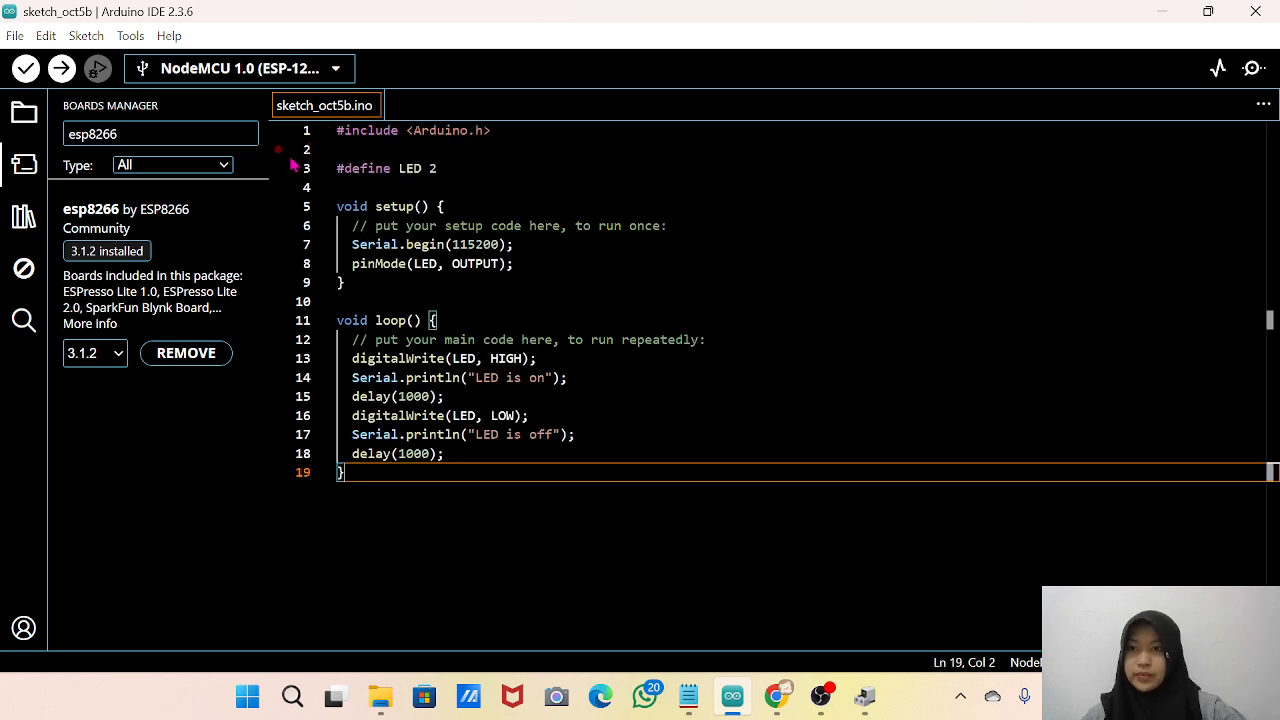
Verify the blink sketch, review the compiled code and upload it to the NodeMCU 1.0 board.
{"action": "key", "text": "ctrl+r"}
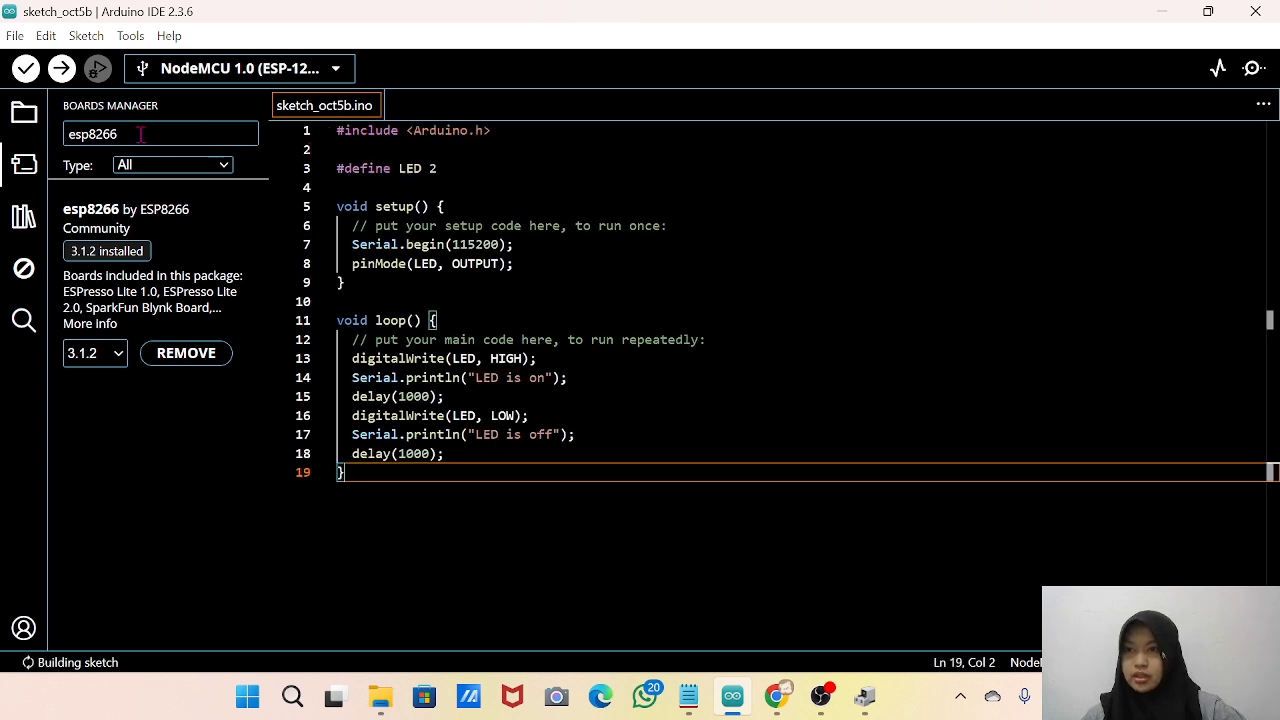
{"action": "left_click", "coordinate": [25, 69]}
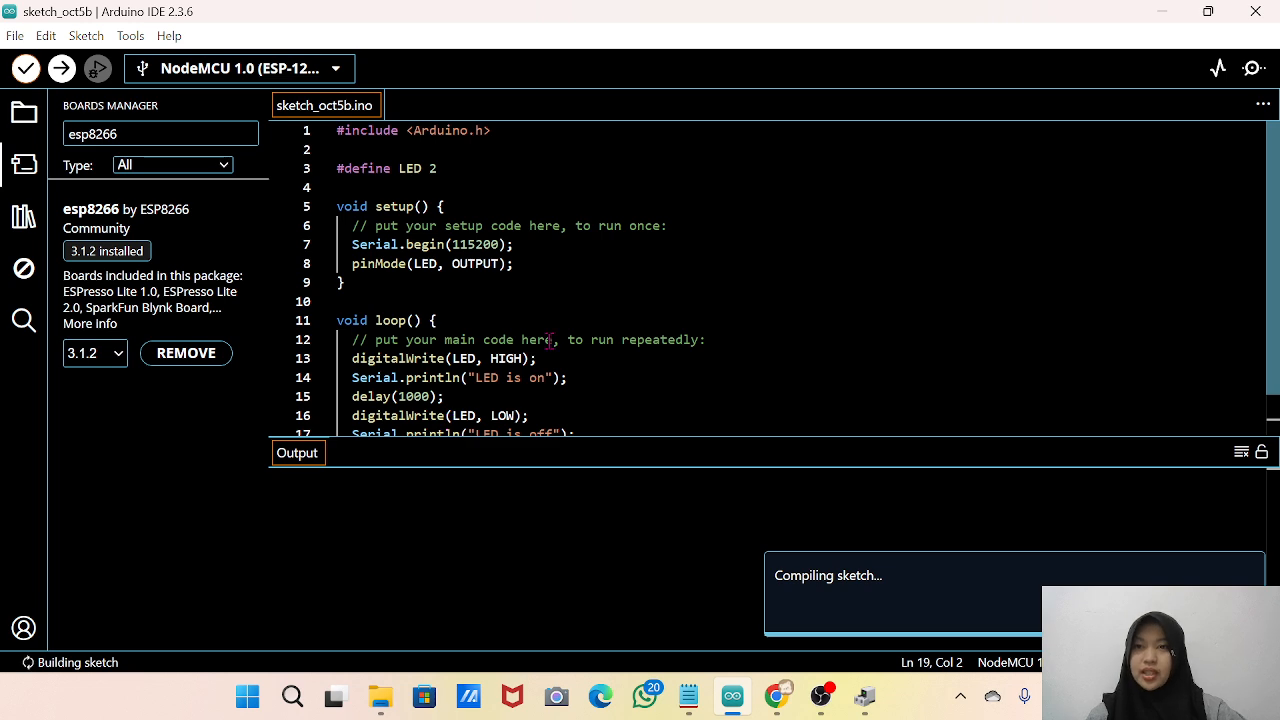
{"action": "scroll", "coordinate": [552, 341], "scroll_direction": "down", "scroll_amount": 2}
{"action": "scroll", "coordinate": [530, 380], "scroll_direction": "up", "scroll_amount": 1}
{"action": "scroll", "coordinate": [510, 420], "scroll_direction": "down", "scroll_amount": 2}
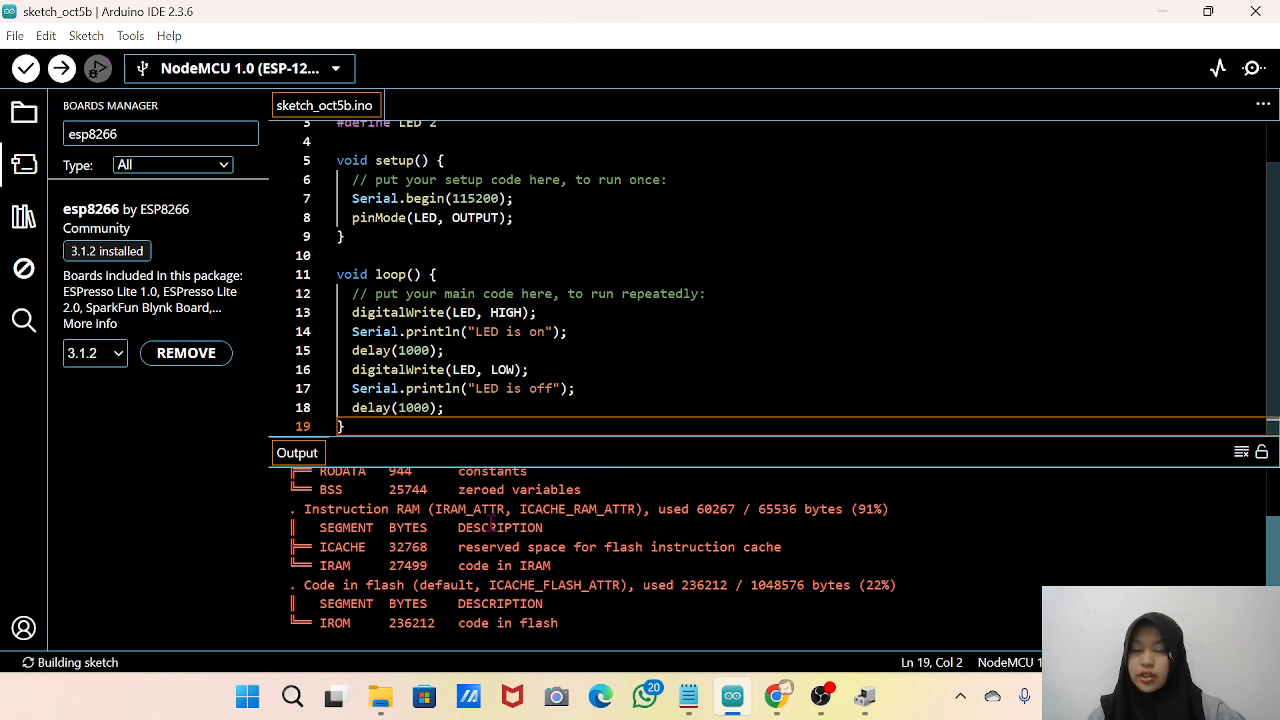
{"action": "left_click", "coordinate": [61, 69]}
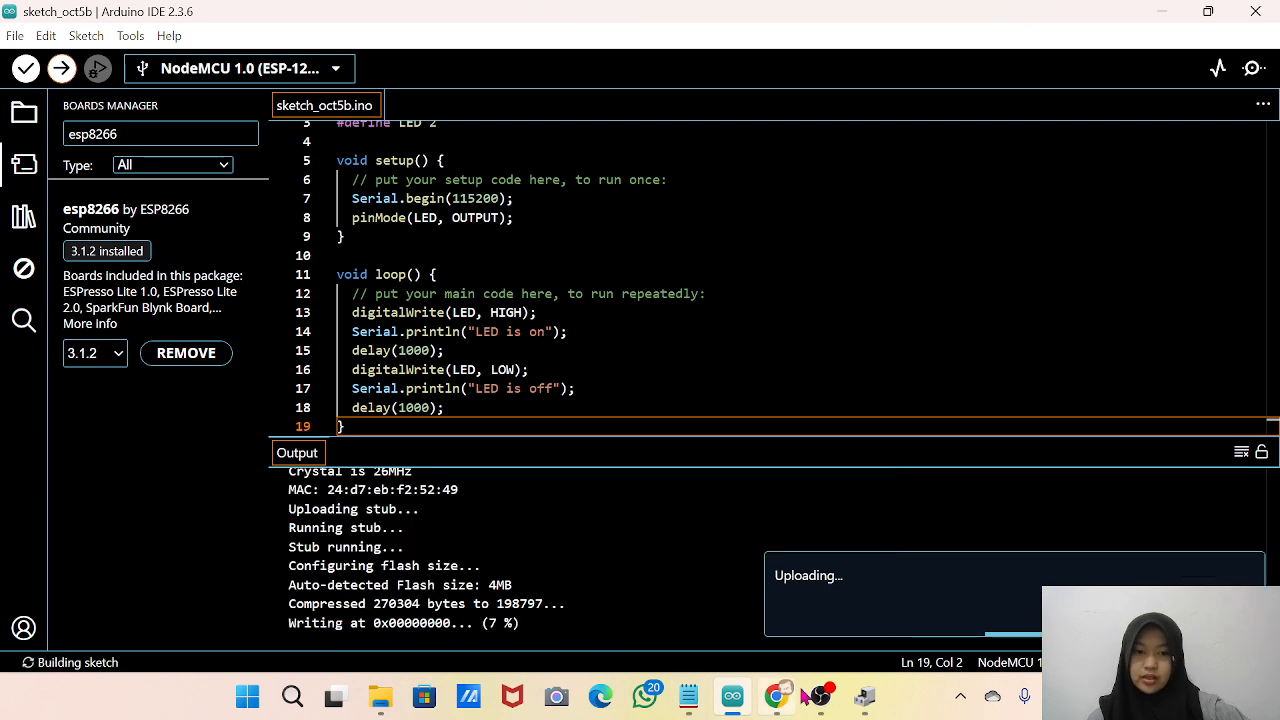
Switch to OBS, enlarge the Video Capture Device source in the preview to show the board, and return to Arduino IDE.
{"action": "mouse_move", "coordinate": [815, 695]}
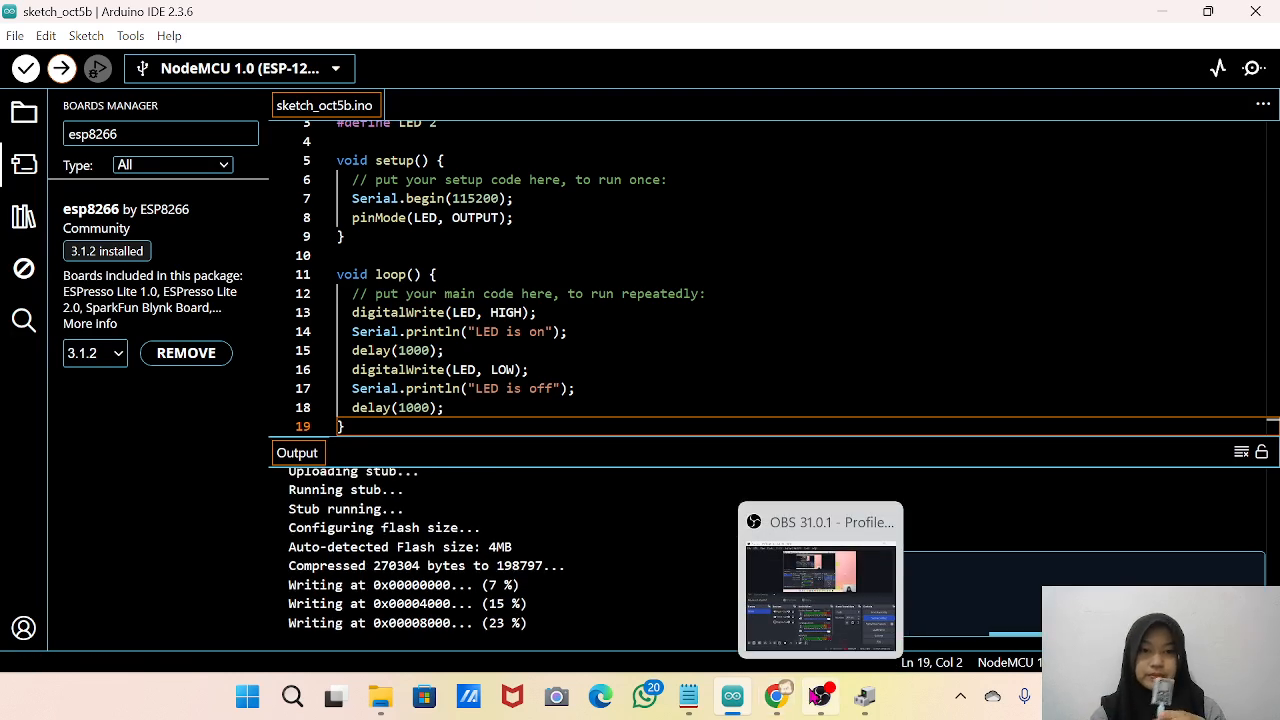
{"action": "left_click", "coordinate": [818, 696]}
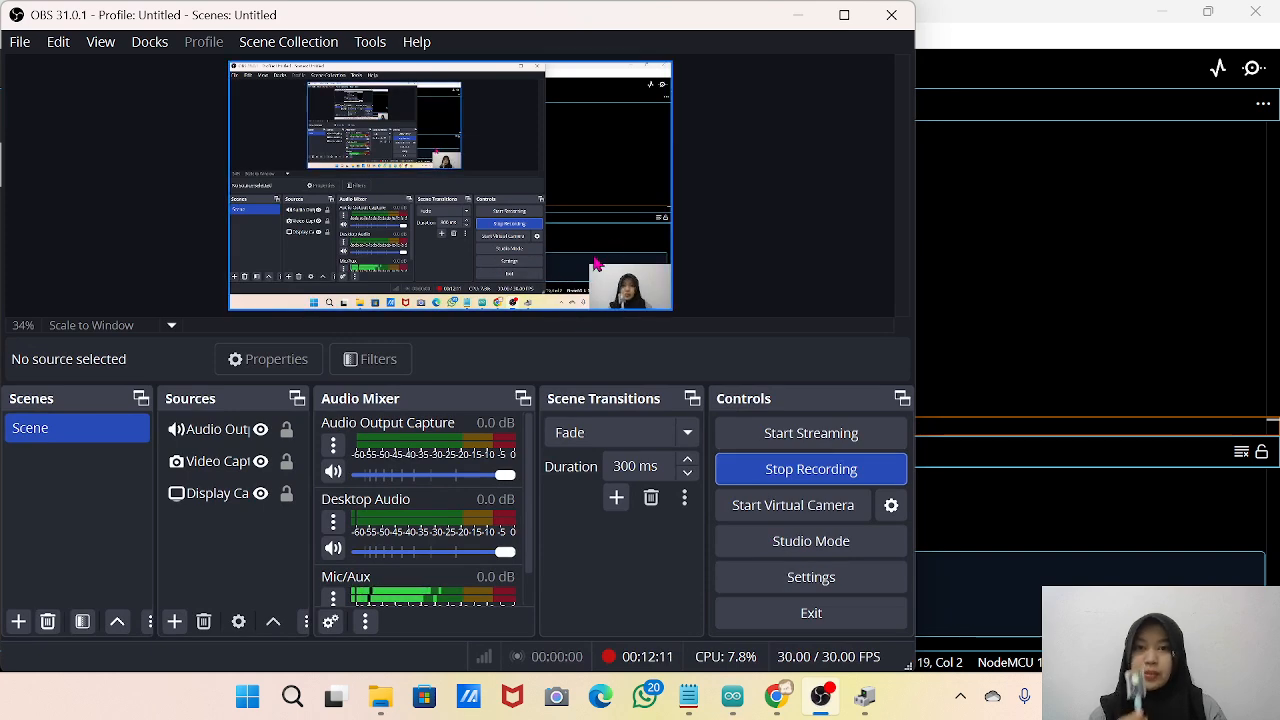
{"action": "left_click", "coordinate": [603, 289]}
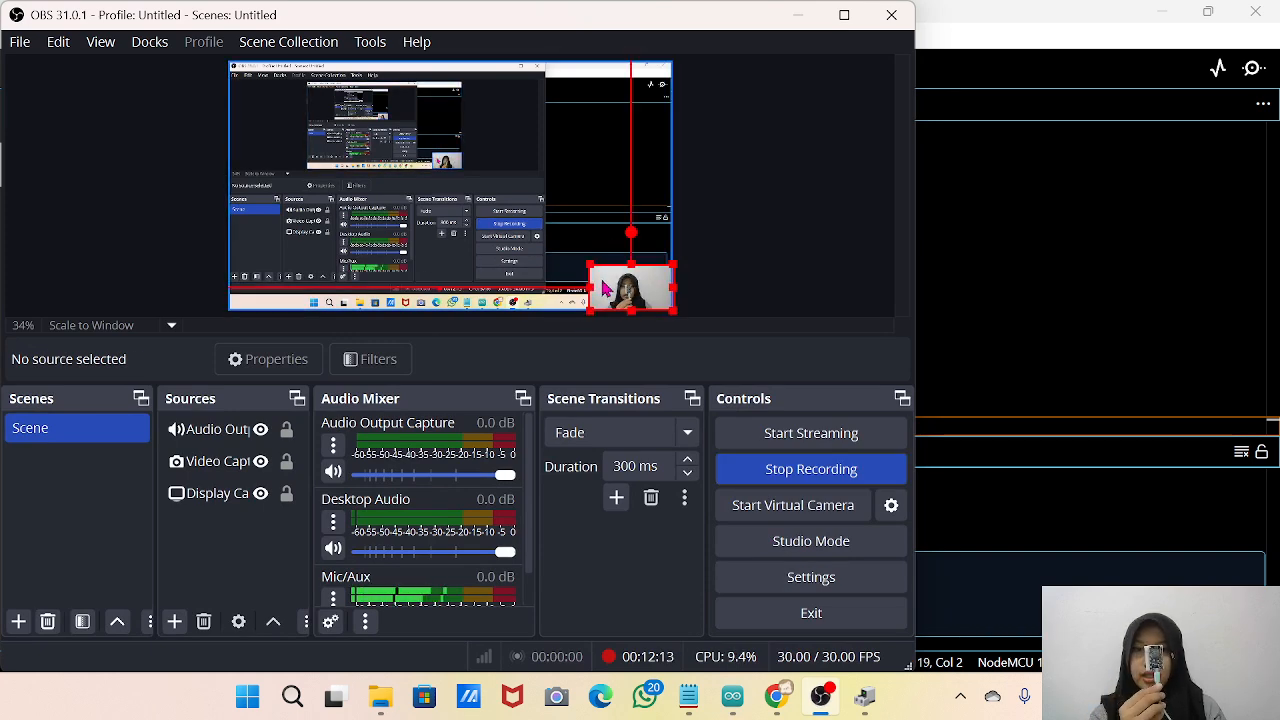
{"action": "left_click_drag", "start_coordinate": [590, 262], "coordinate": [538, 236]}
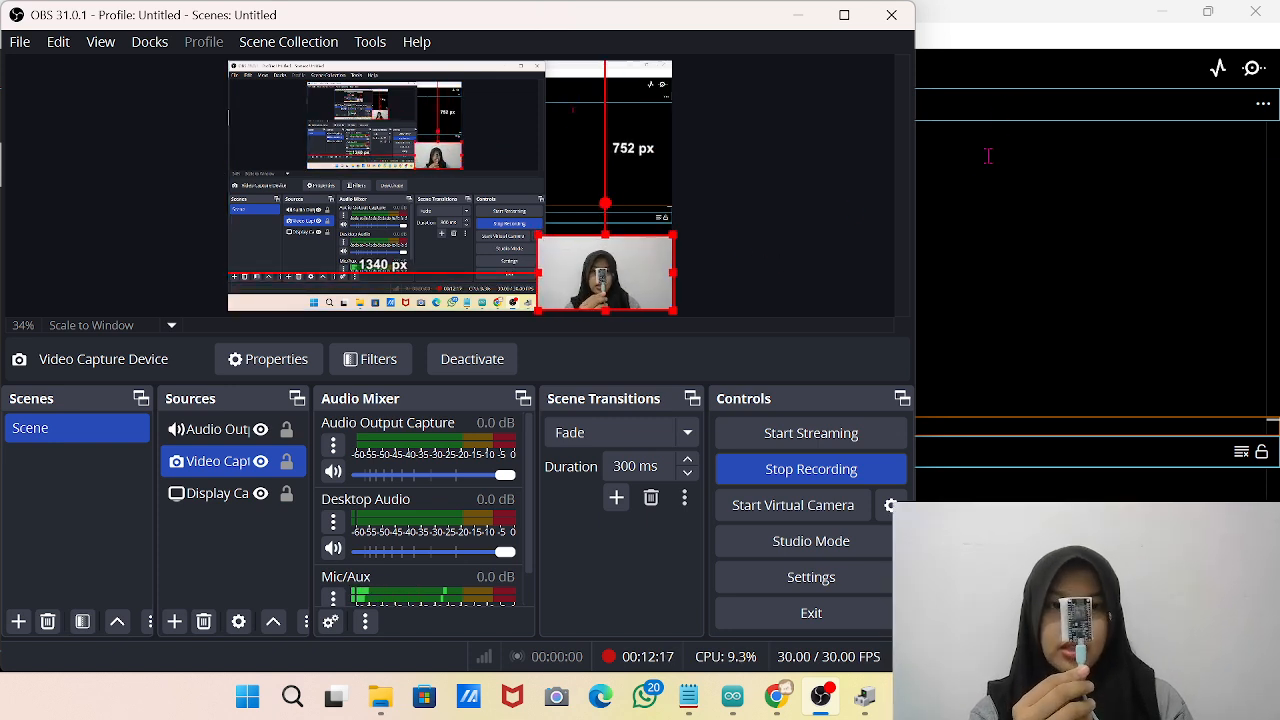
{"action": "left_click", "coordinate": [963, 206]}
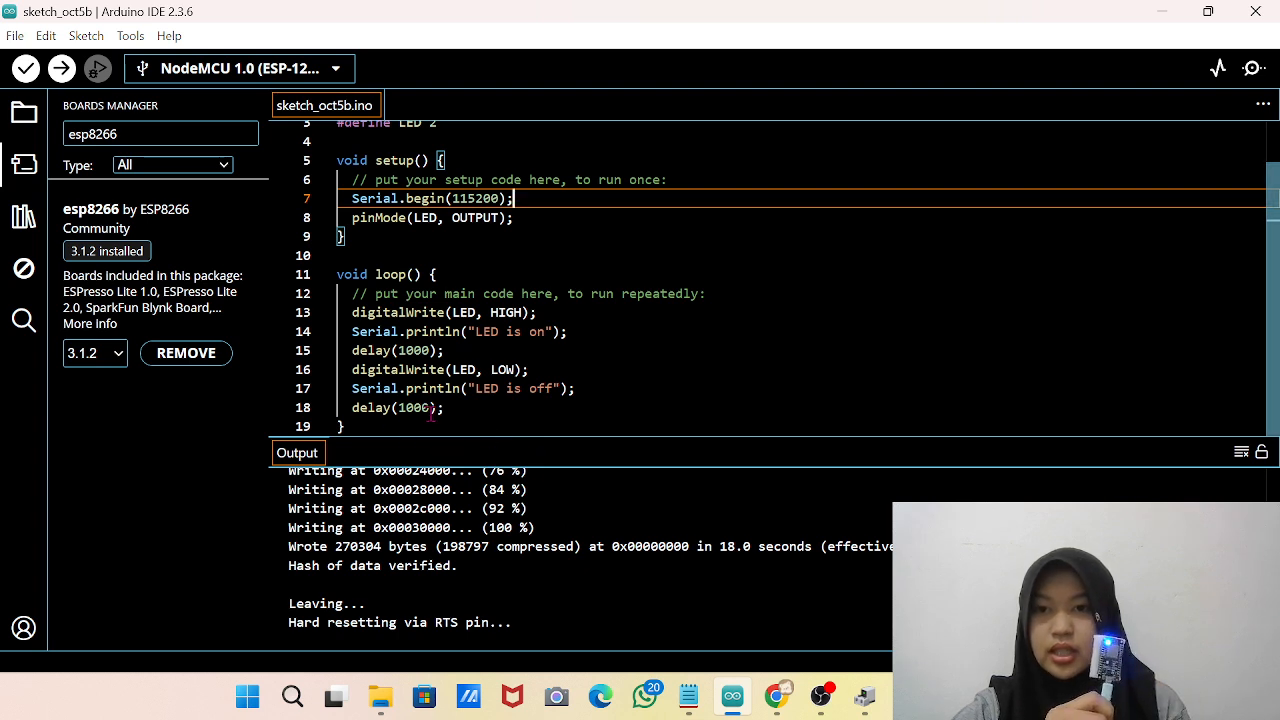
Highlight the delay value on line 18 and open the Serial Monitor to watch the LED on/off messages.
{"action": "left_click_drag", "start_coordinate": [431, 408], "coordinate": [392, 409]}
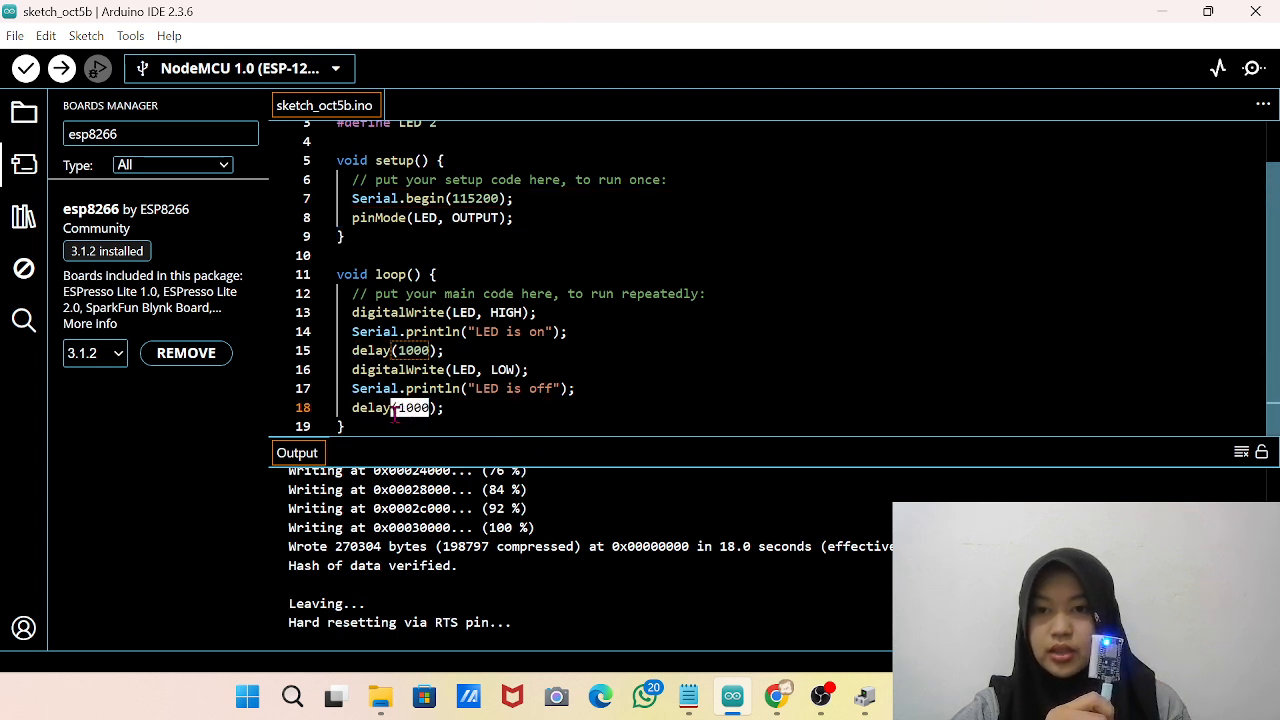
{"action": "left_click", "coordinate": [548, 413]}
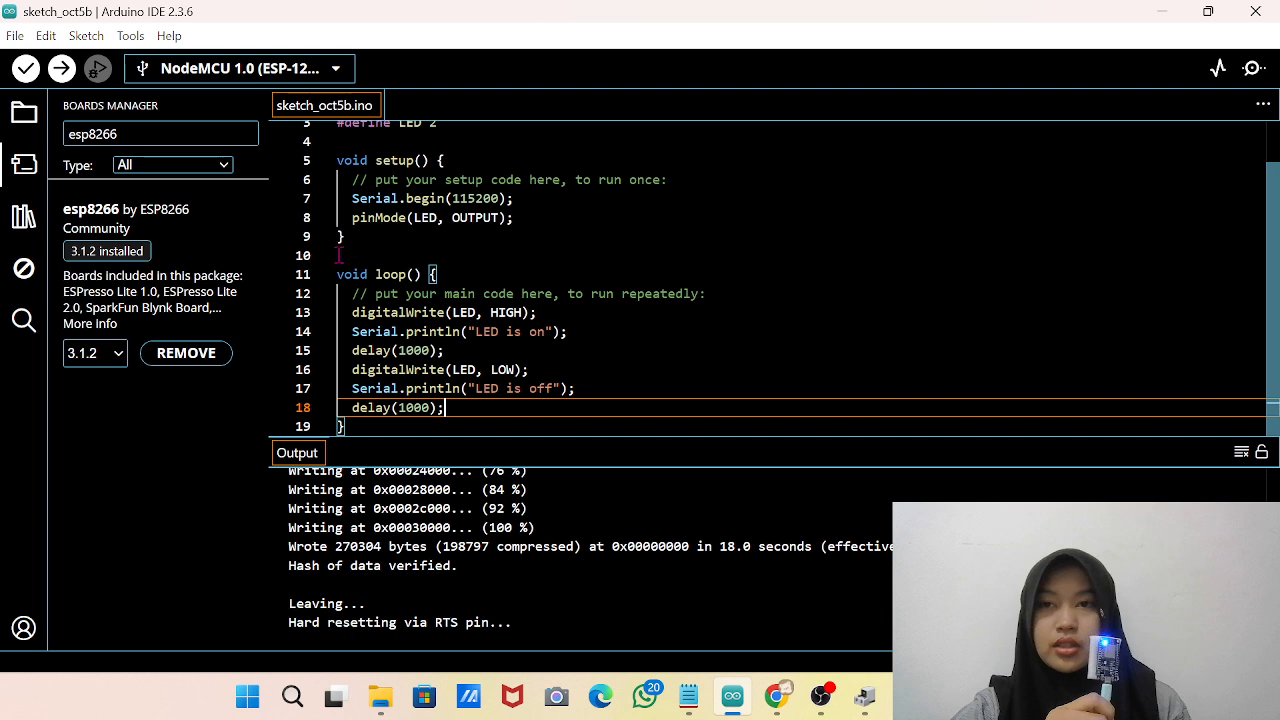
{"action": "left_click", "coordinate": [1253, 69]}
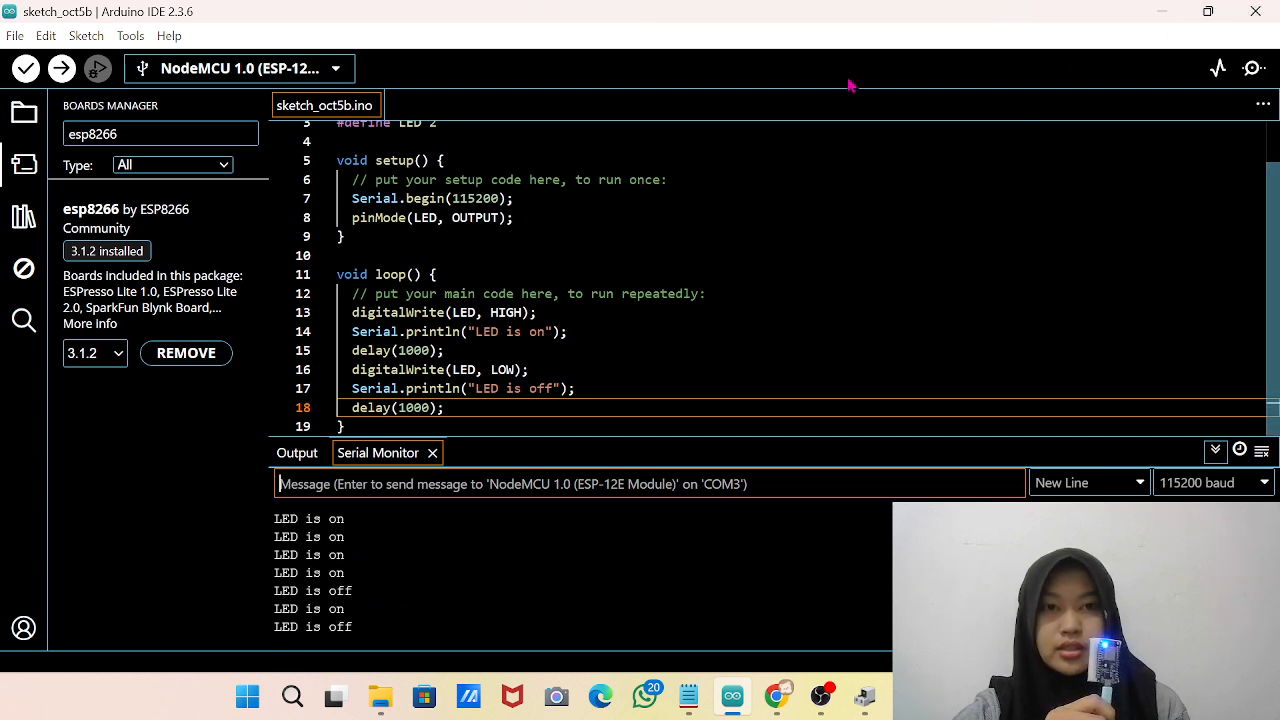
Switch to OBS, enlarge the webcam source to show the blinking LED, shrink it back to the corner and minimize OBS.
{"action": "left_click", "coordinate": [820, 697]}
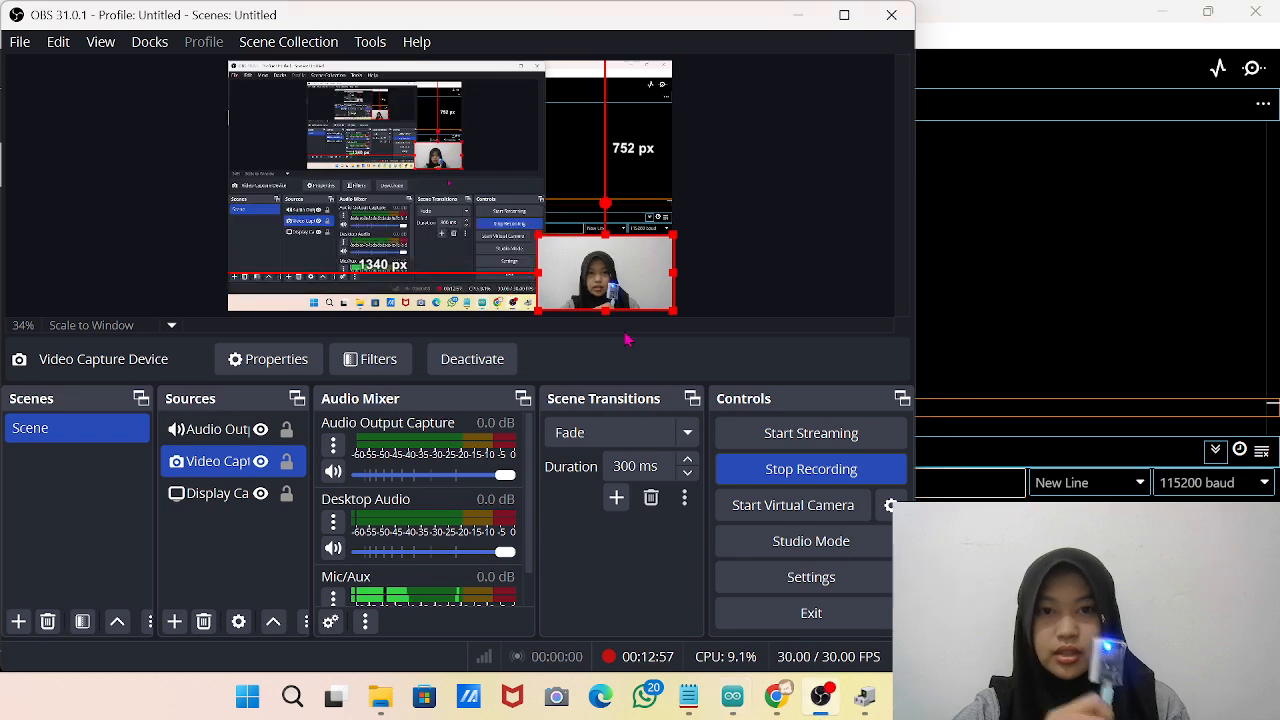
{"action": "left_click_drag", "start_coordinate": [538, 236], "coordinate": [352, 131]}
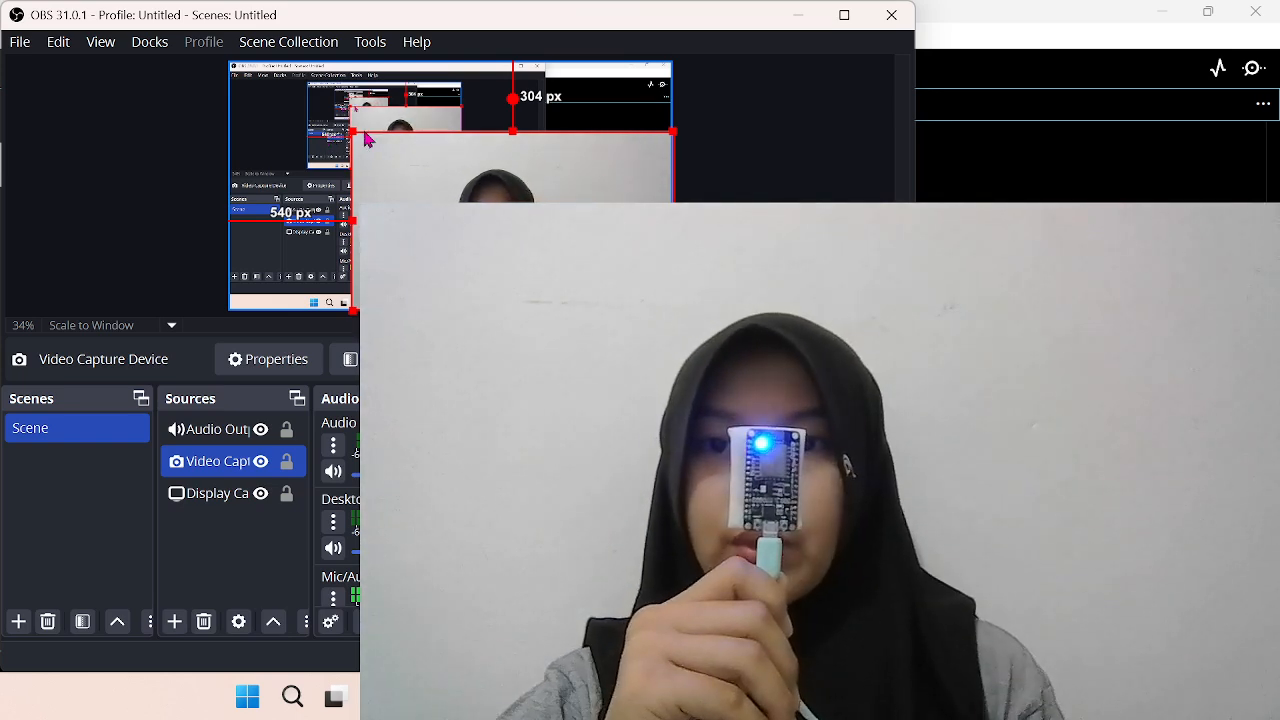
{"action": "left_click_drag", "start_coordinate": [366, 139], "coordinate": [586, 262]}
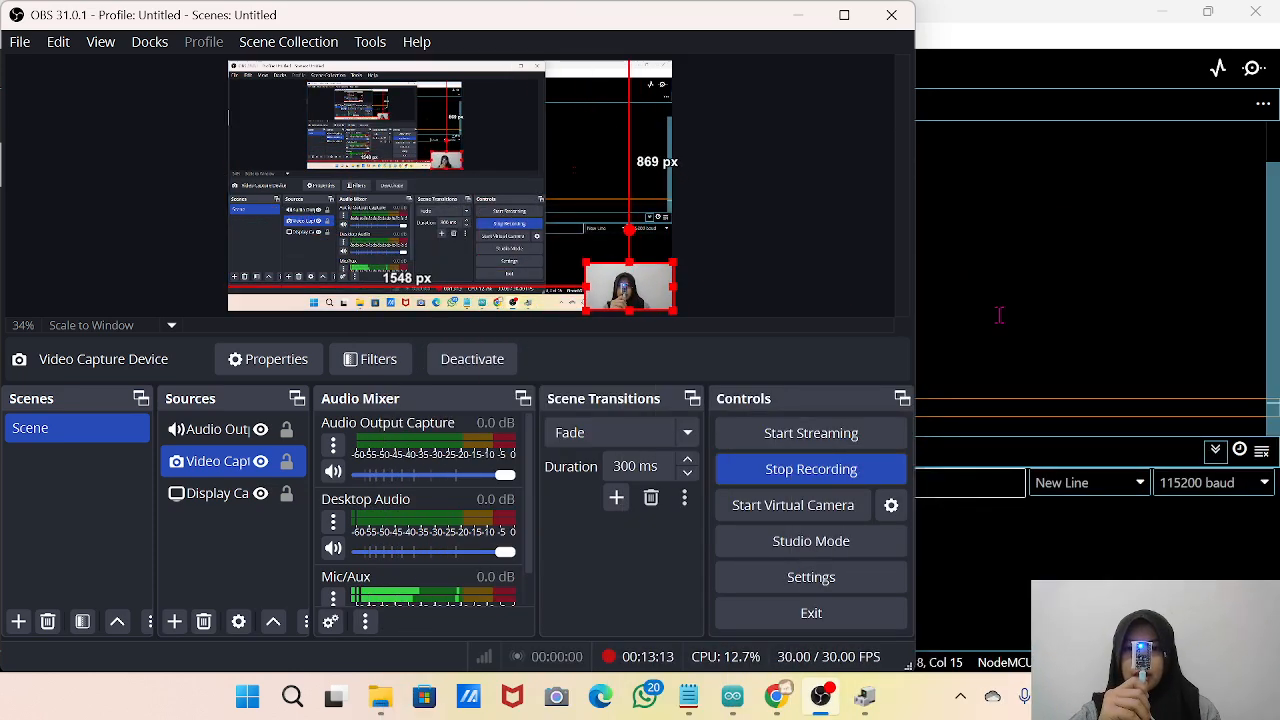
{"action": "left_click", "coordinate": [799, 14]}
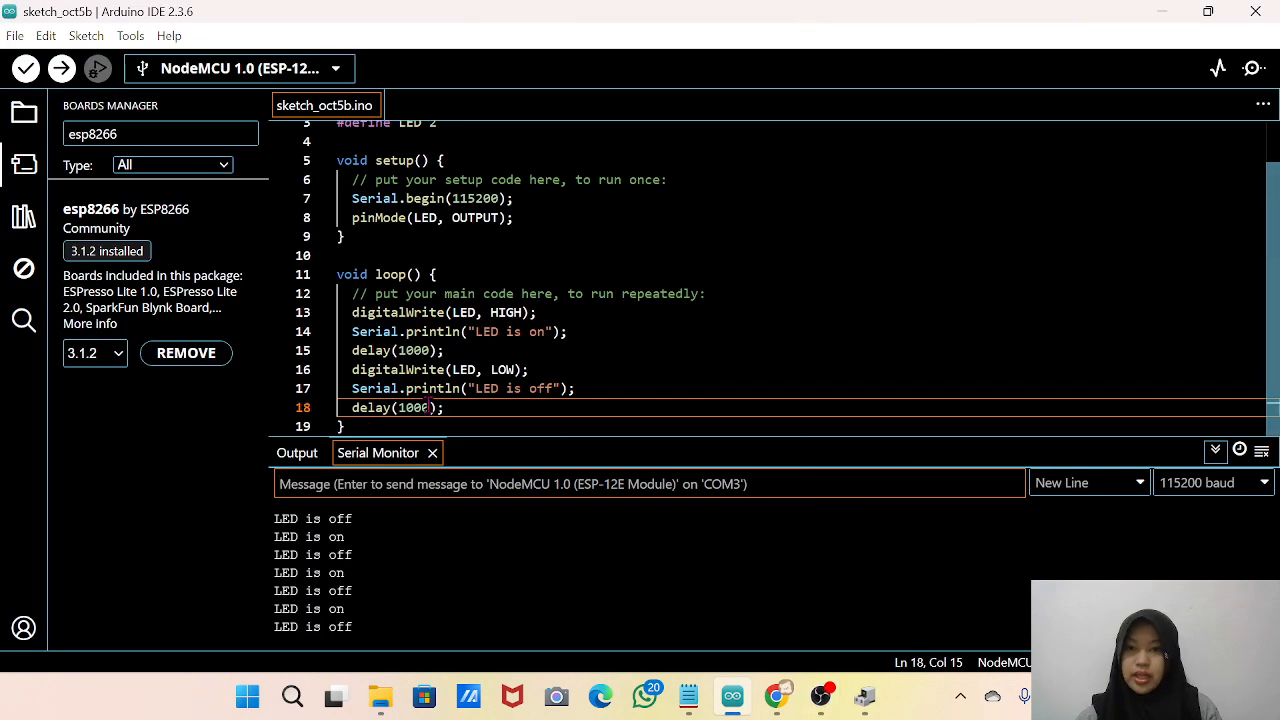
Set both delay() calls in loop() to 200 and upload the modified blink sketch to the board.
{"action": "left_click", "coordinate": [420, 407]}
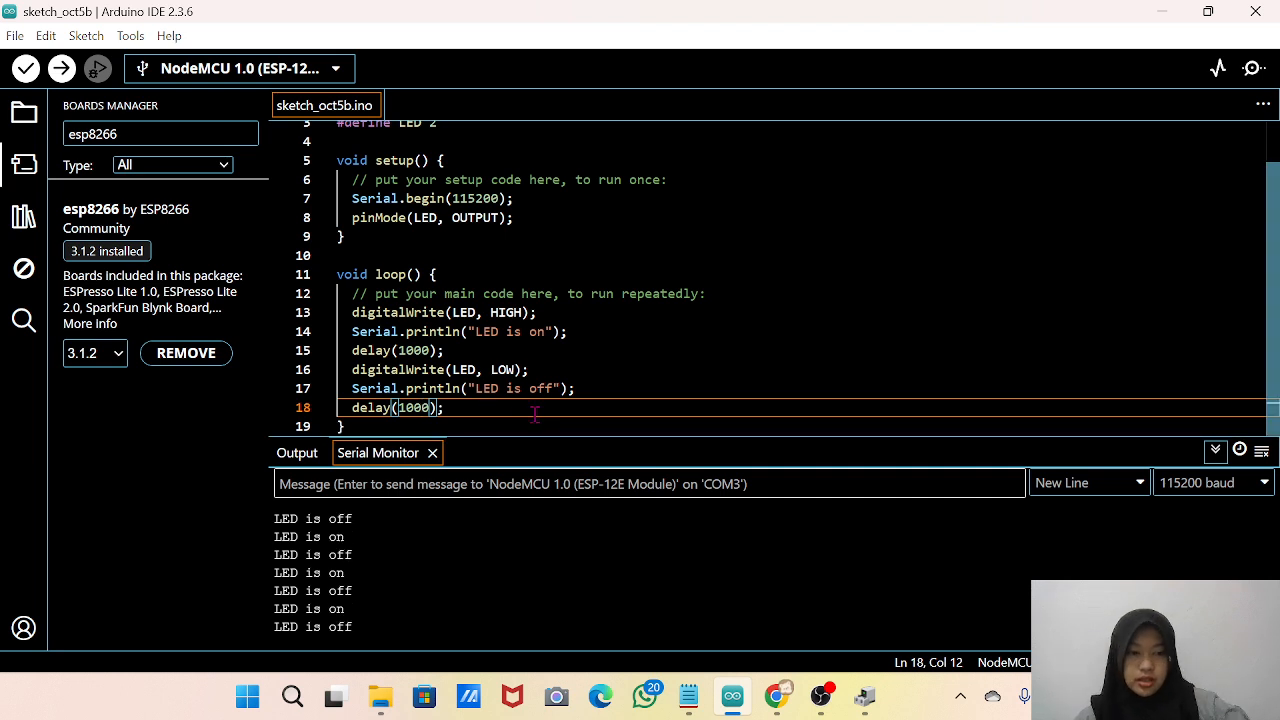
{"action": "key", "text": "BackSpace"}
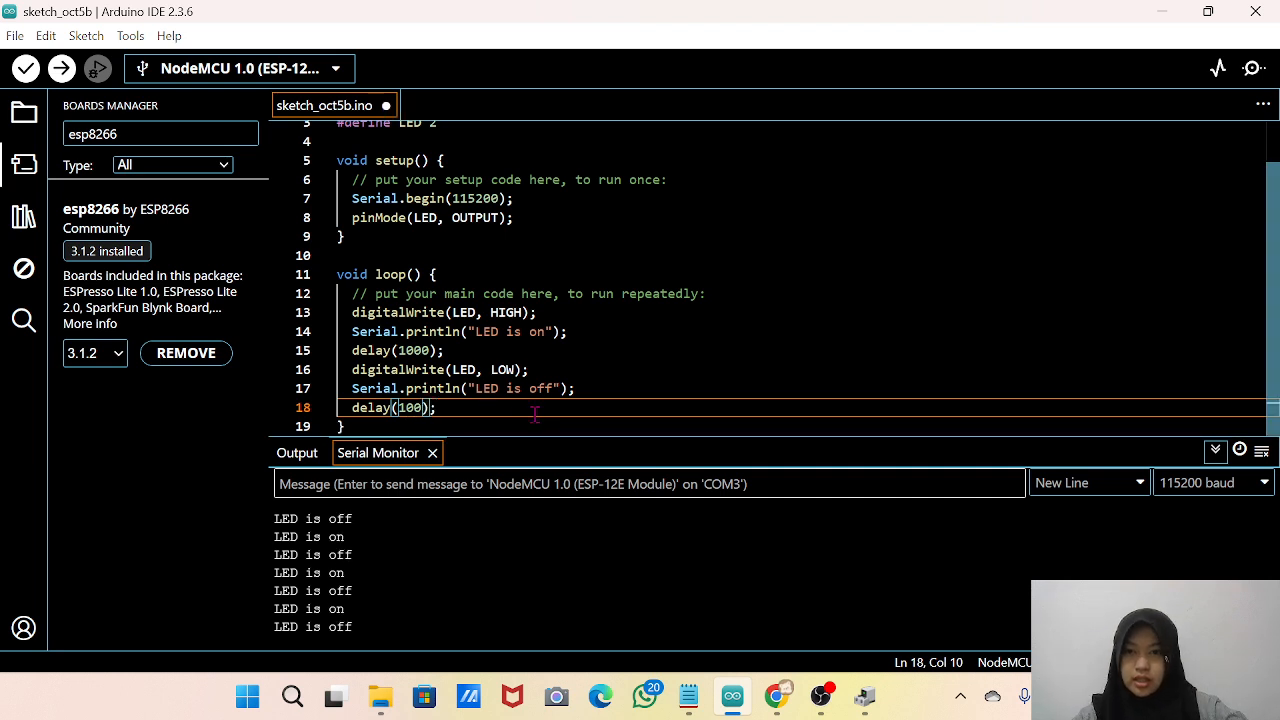
{"action": "key", "text": "BackSpace"}
{"action": "key", "text": "ctrl+u"}
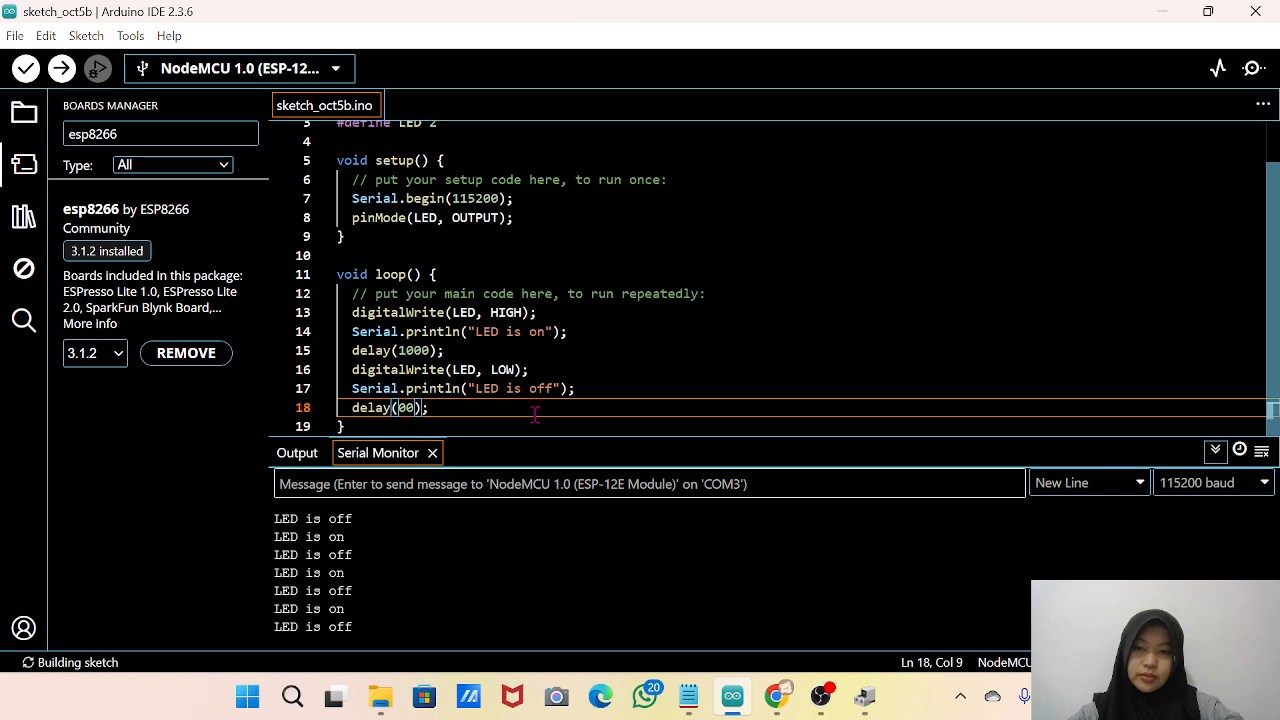
{"action": "type", "text": "2"}
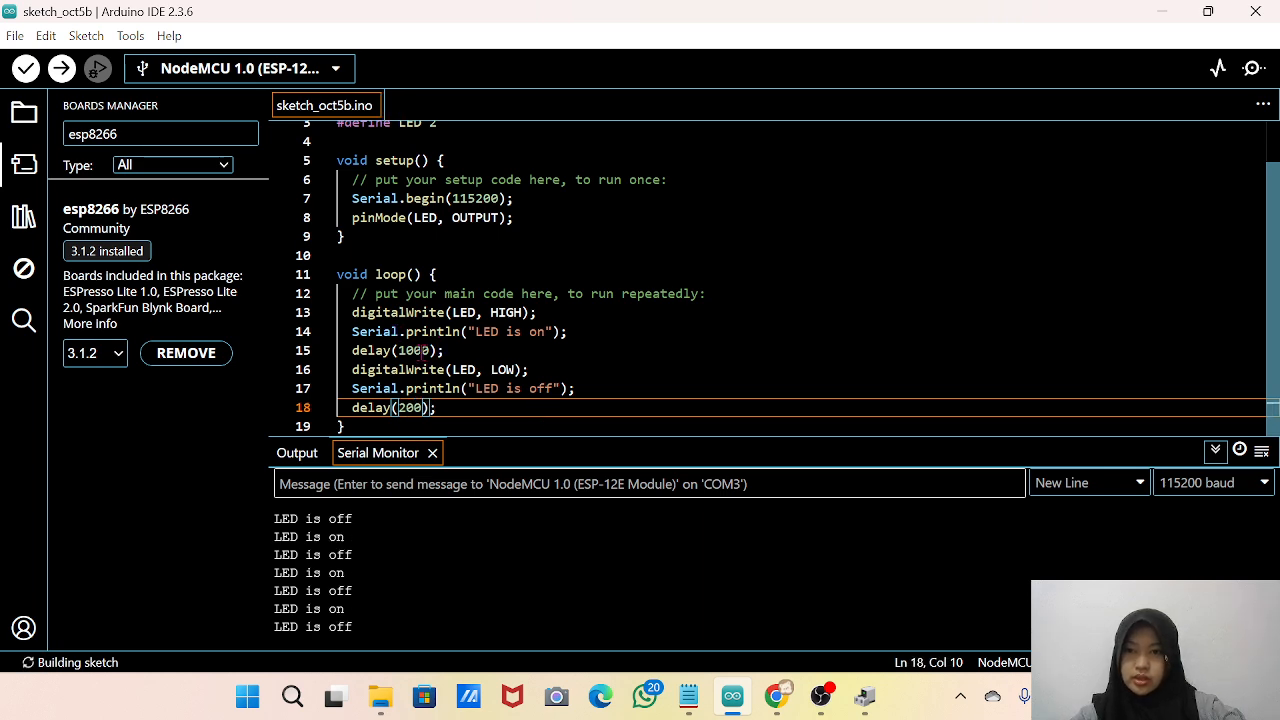
{"action": "left_click", "coordinate": [414, 350]}
{"action": "key", "text": "BackSpace"}
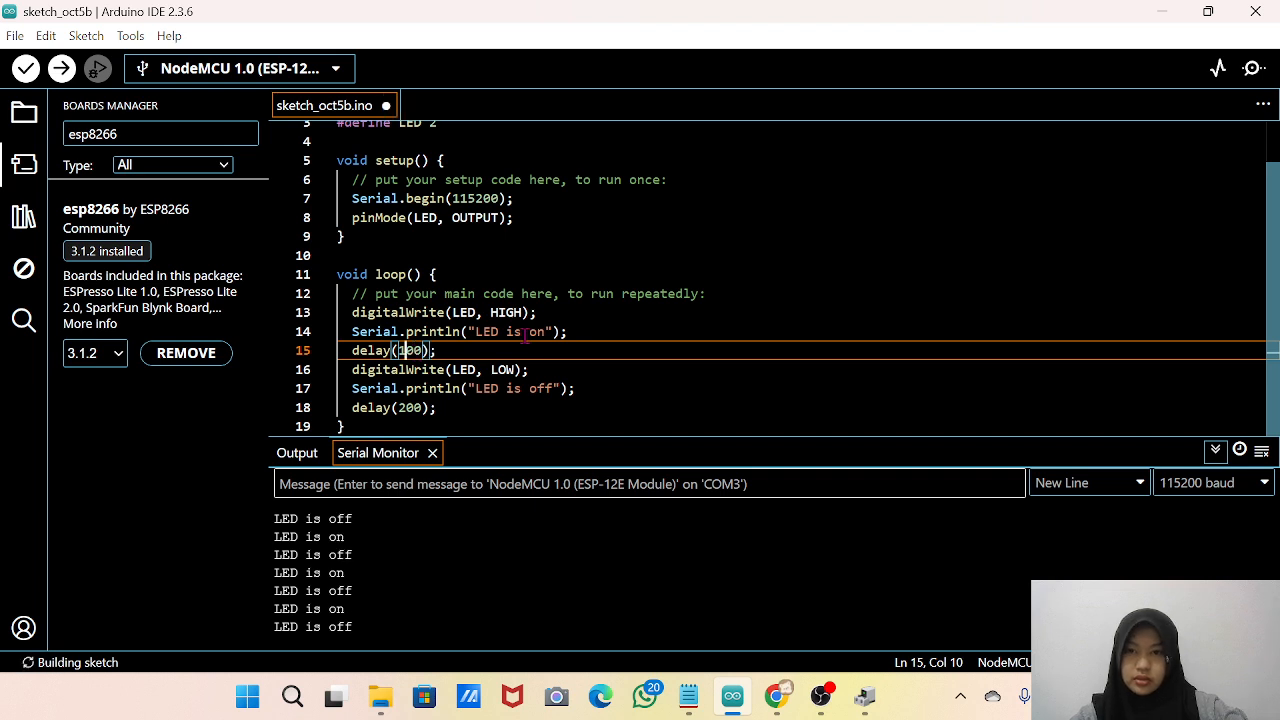
{"action": "key", "text": "BackSpace"}
{"action": "type", "text": "2"}
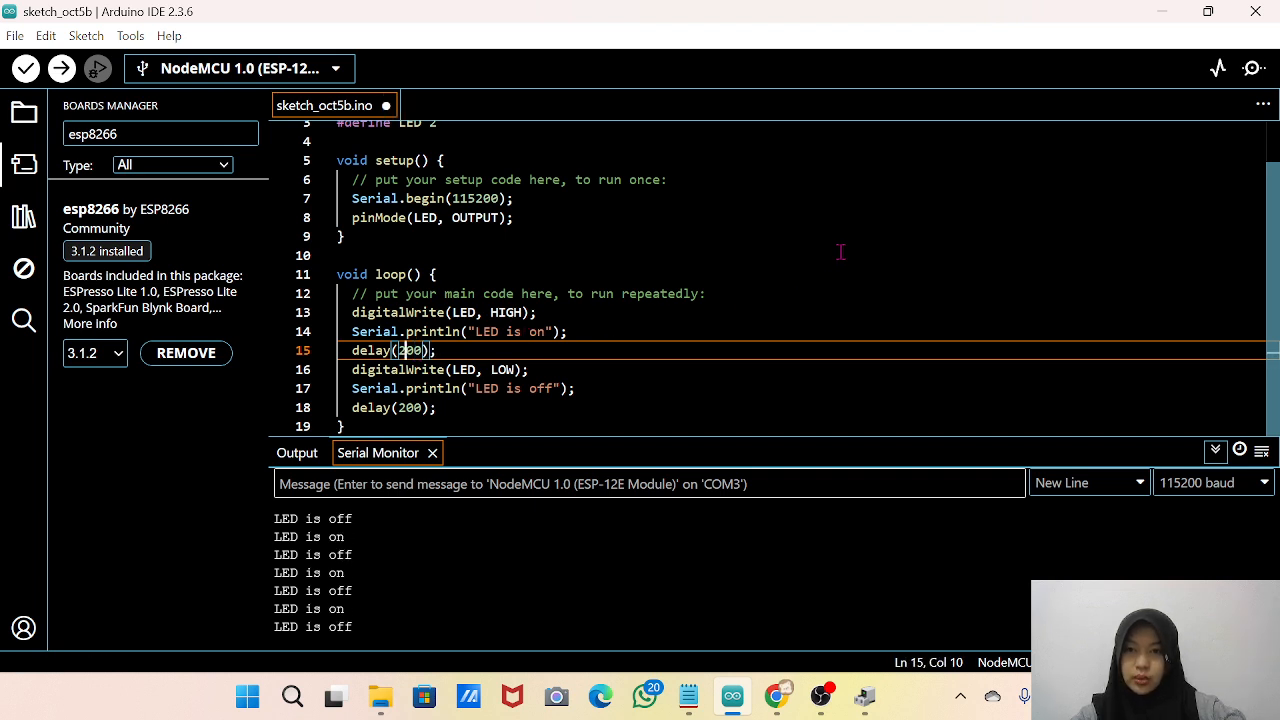
{"action": "key", "text": "ctrl+u"}
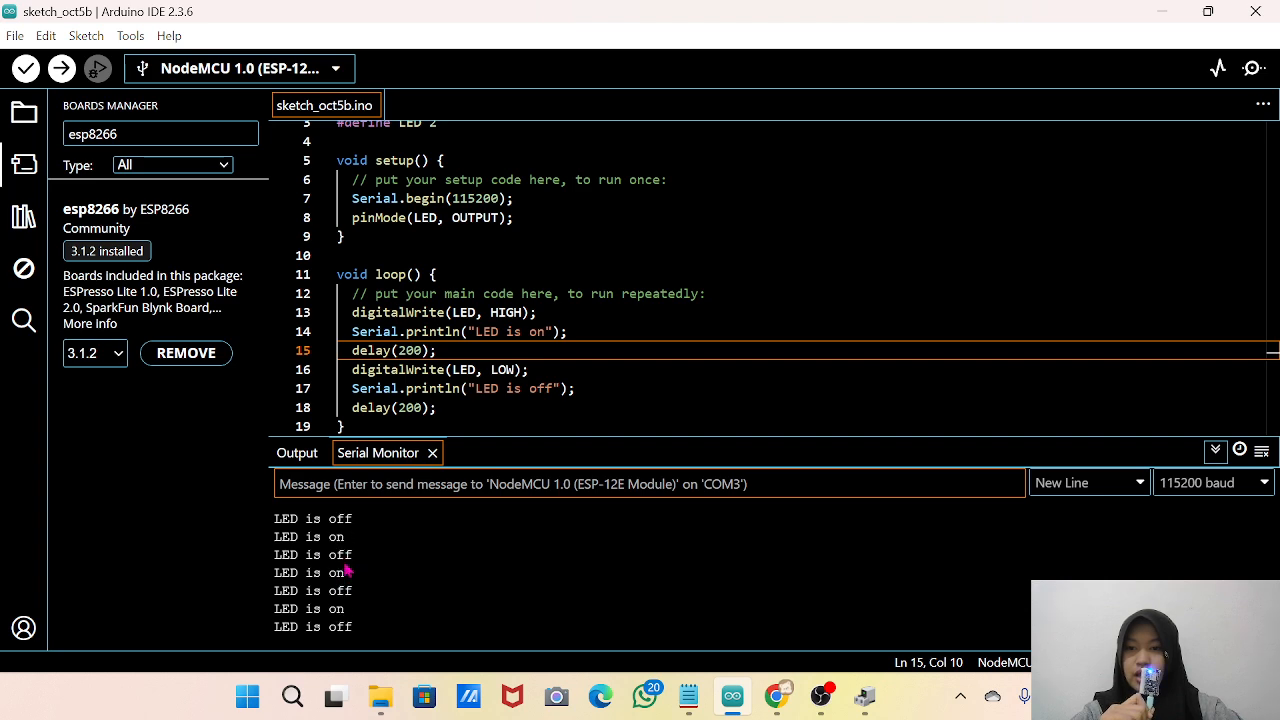
Switch to OBS, readjust the webcam source's size in the preview, and return to the "LED is on" line in Arduino IDE.
{"action": "left_click", "coordinate": [826, 708]}
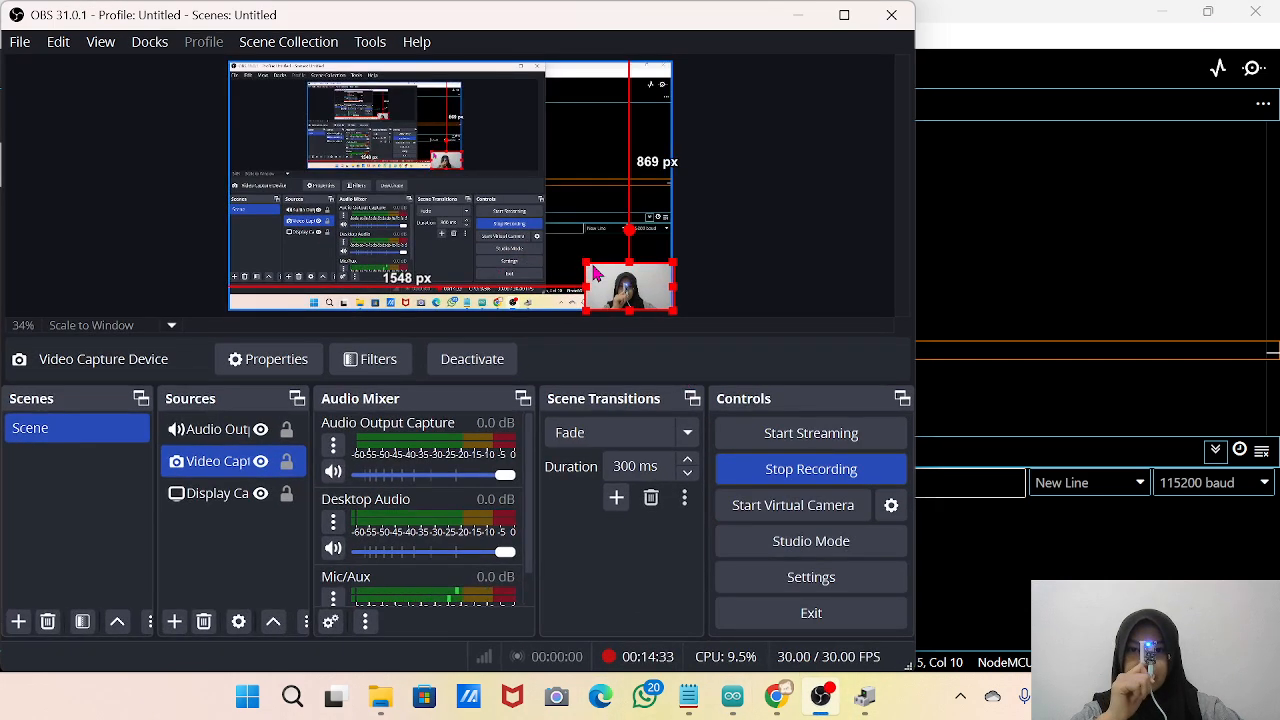
{"action": "left_click", "coordinate": [596, 272]}
{"action": "left_click", "coordinate": [594, 272]}
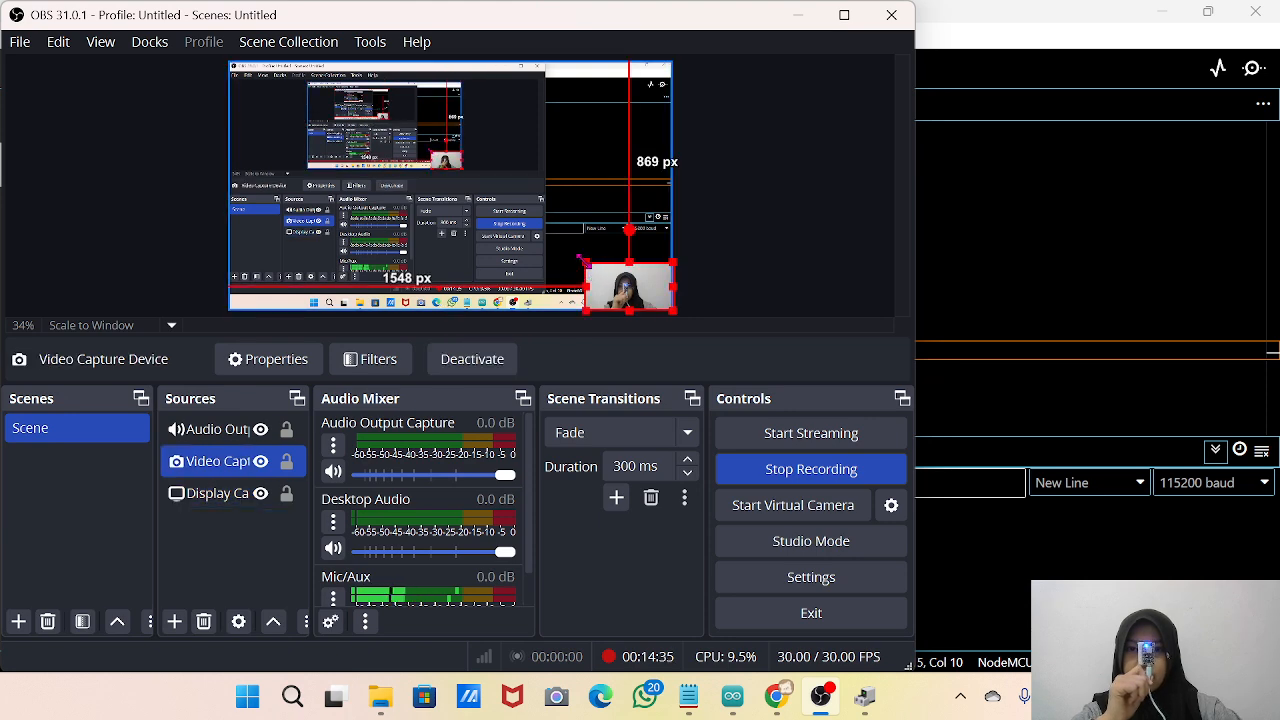
{"action": "mouse_move", "coordinate": [580, 258]}
{"action": "left_mouse_down"}
{"action": "mouse_move", "coordinate": [420, 166]}
{"action": "mouse_move", "coordinate": [345, 170]}
{"action": "mouse_move", "coordinate": [414, 166]}
{"action": "mouse_move", "coordinate": [582, 267]}
{"action": "left_mouse_up"}
{"action": "left_click", "coordinate": [986, 249]}
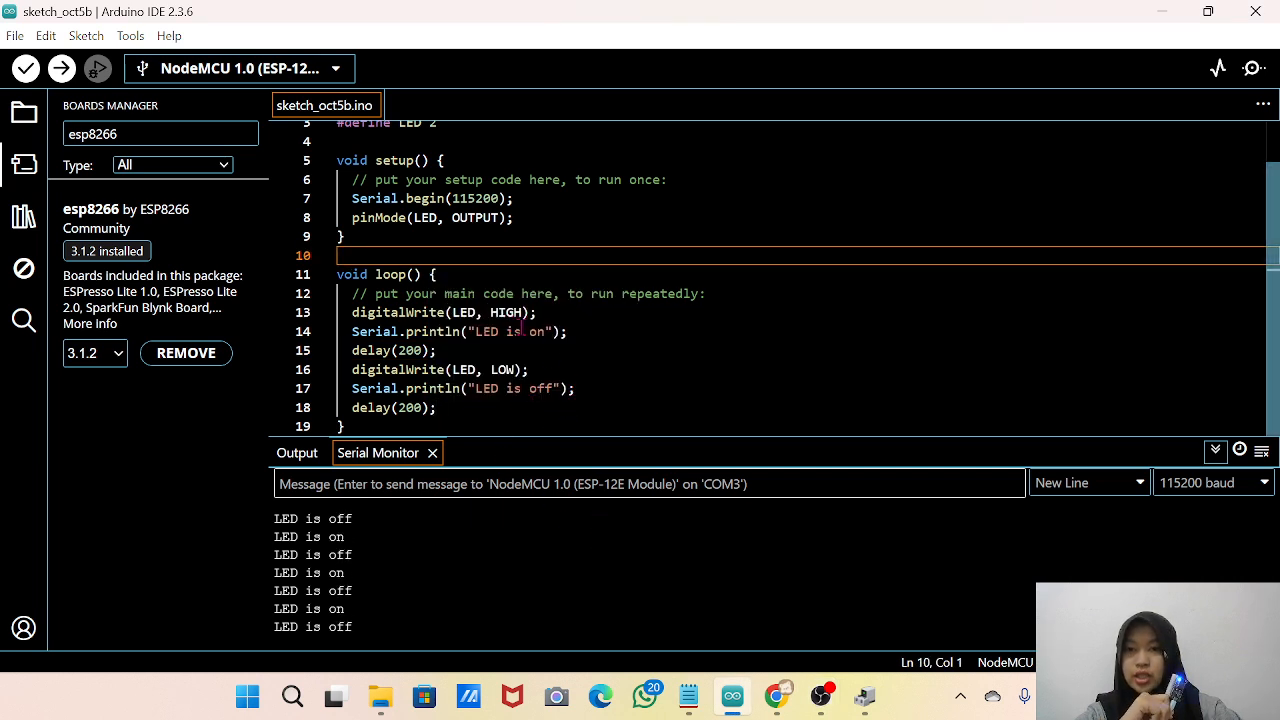
{"action": "left_click", "coordinate": [548, 331]}
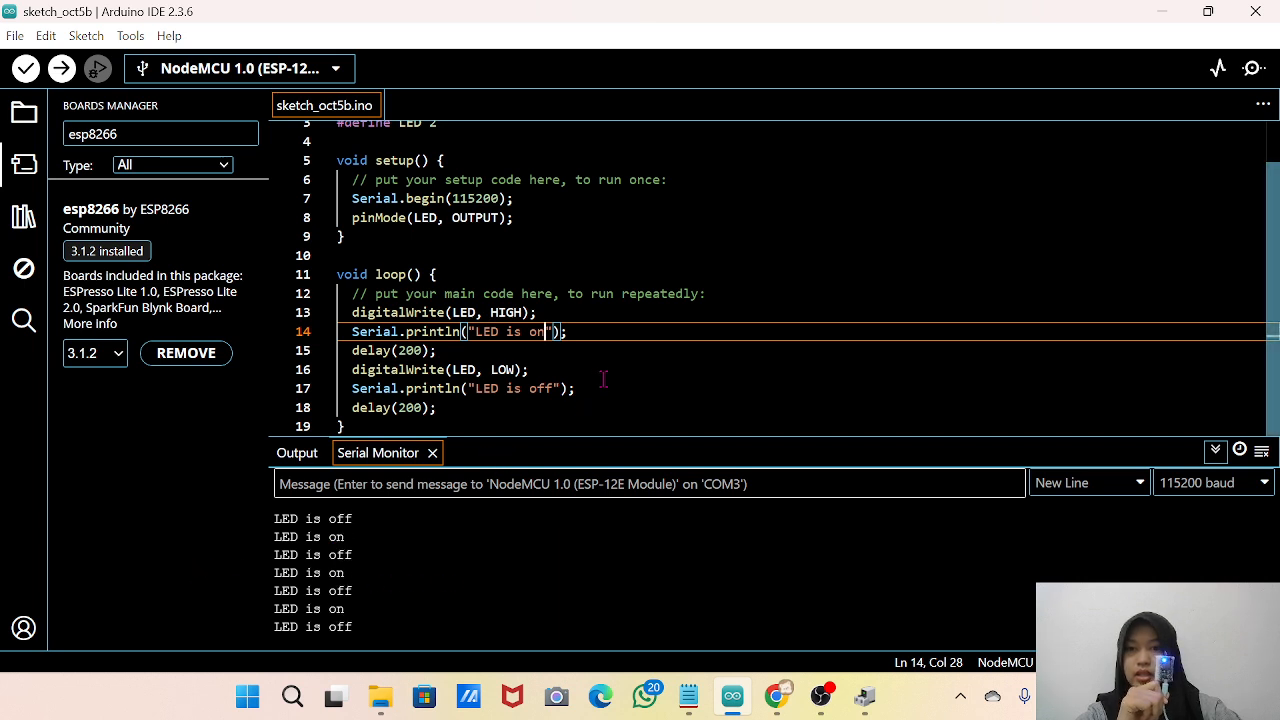
Replace the "LED is on" text in the println() on line 14 with the person's name.
{"action": "key", "text": "BackSpace"}
{"action": "key", "text": "BackSpace"}
{"action": "key", "text": "BackSpace"}
{"action": "key", "text": "BackSpace"}
{"action": "key", "text": "BackSpace"}
{"action": "key", "text": "BackSpace"}
{"action": "key", "text": "BackSpace"}
{"action": "key", "text": "BackSpace"}
{"action": "key", "text": "BackSpace"}
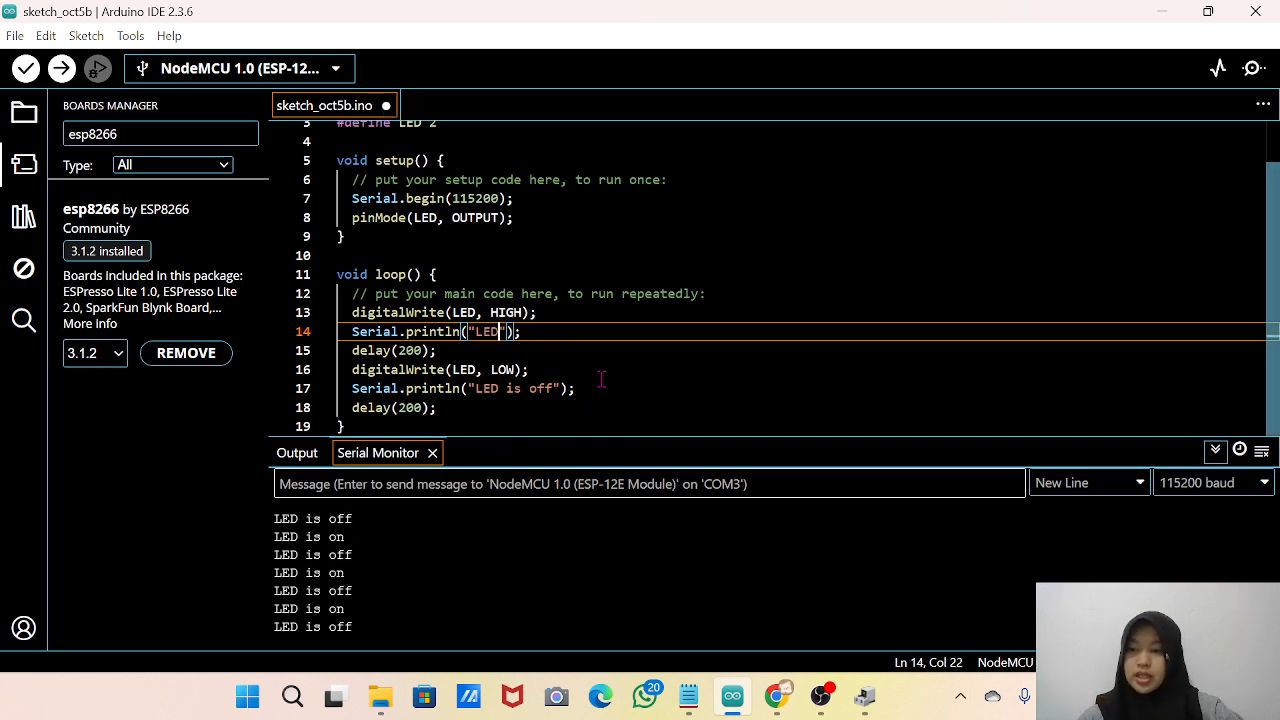
{"action": "key", "text": "ctrl+s"}
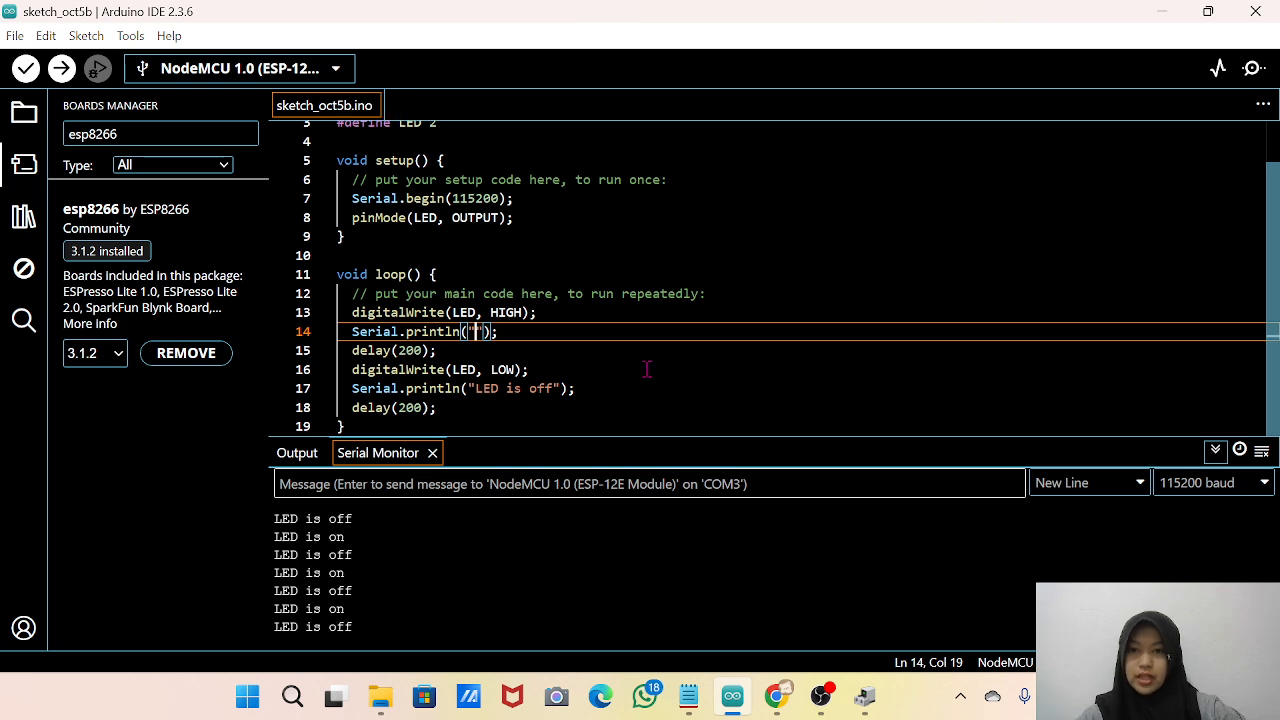
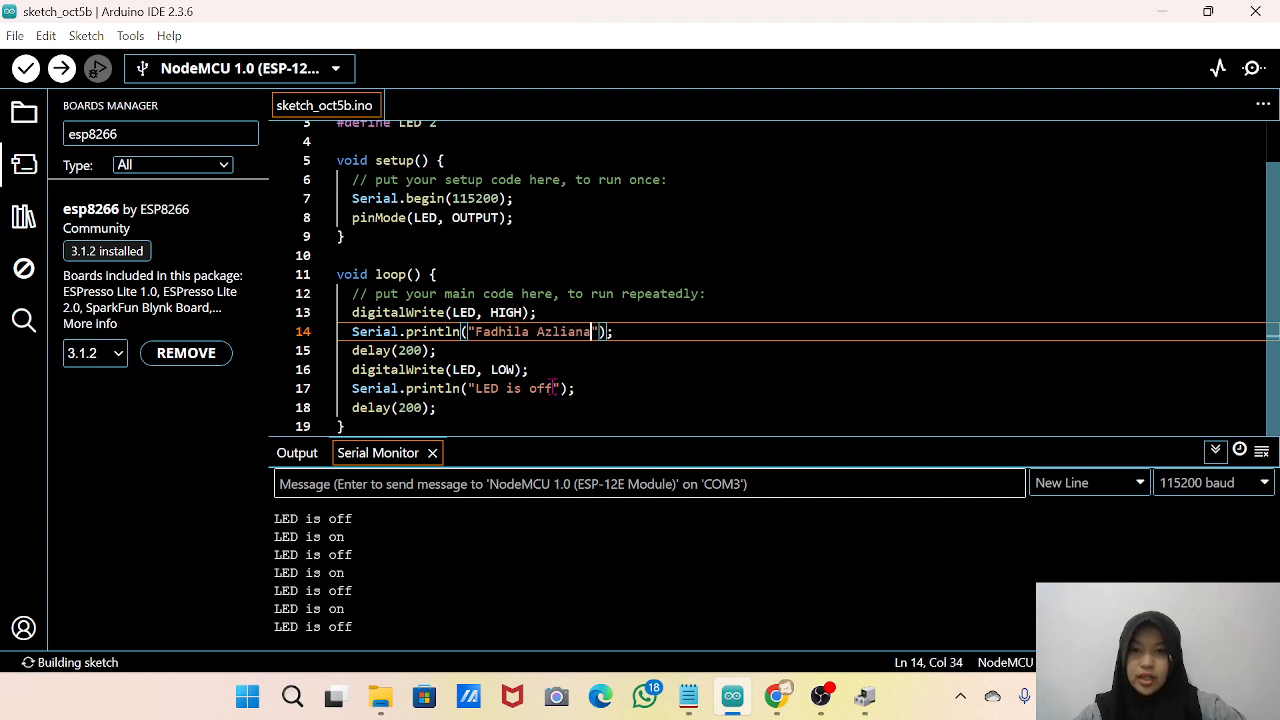
{"action": "left_click", "coordinate": [557, 389]}
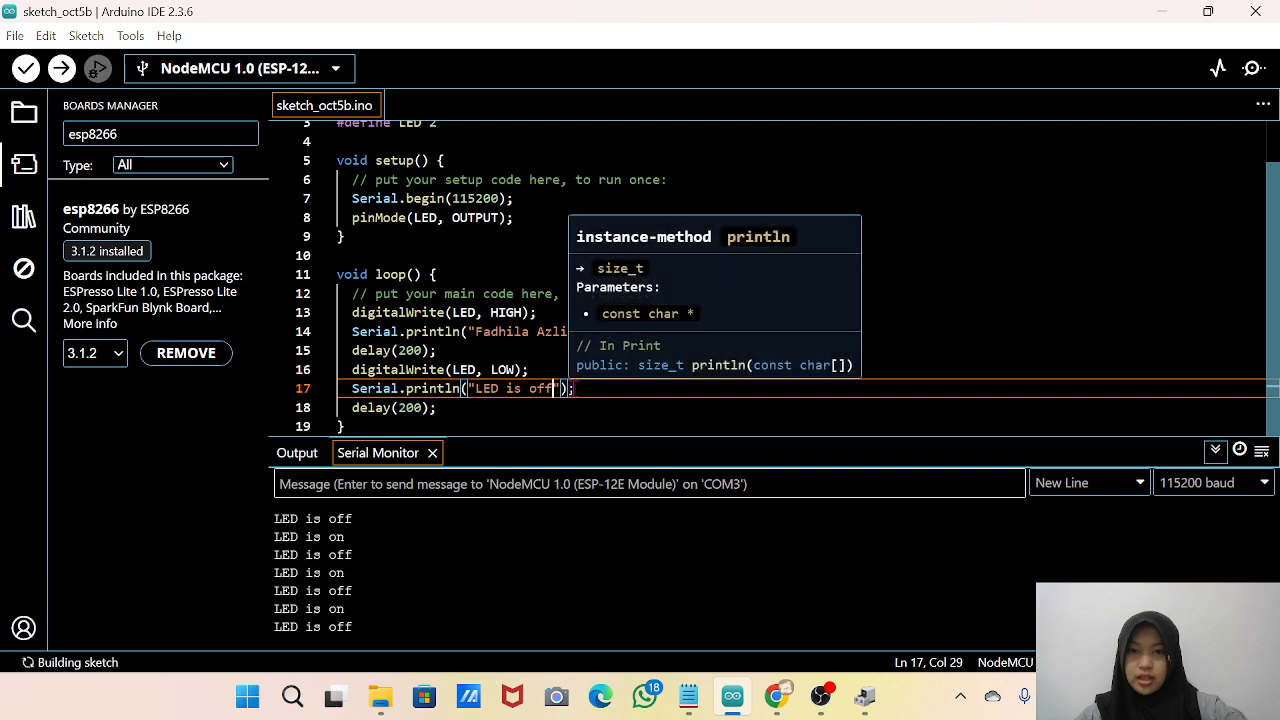
{"action": "key", "text": "BackSpace"}
{"action": "key", "text": "BackSpace"}
{"action": "key", "text": "BackSpace"}
{"action": "key", "text": "BackSpace"}
{"action": "key", "text": "BackSpace"}
{"action": "key", "text": "BackSpace"}
{"action": "key", "text": "BackSpace"}
{"action": "key", "text": "BackSpace"}
{"action": "key", "text": "BackSpace"}
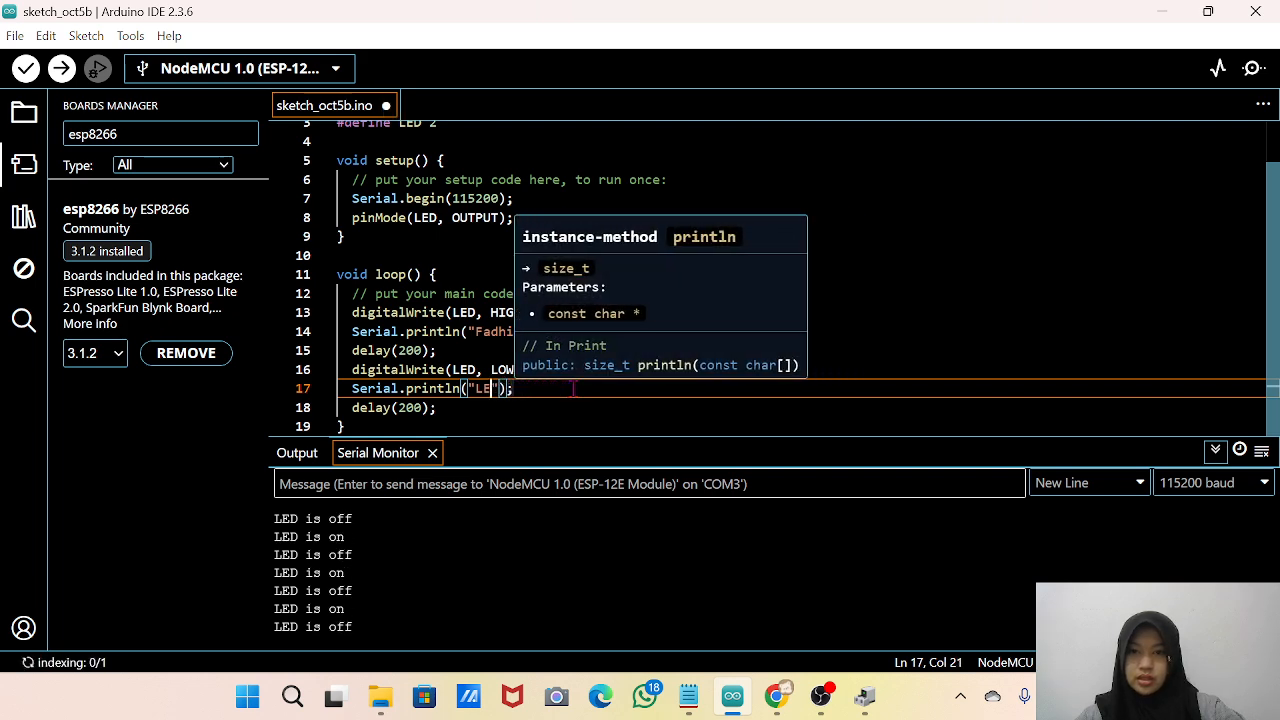
{"action": "key", "text": "BackSpace"}
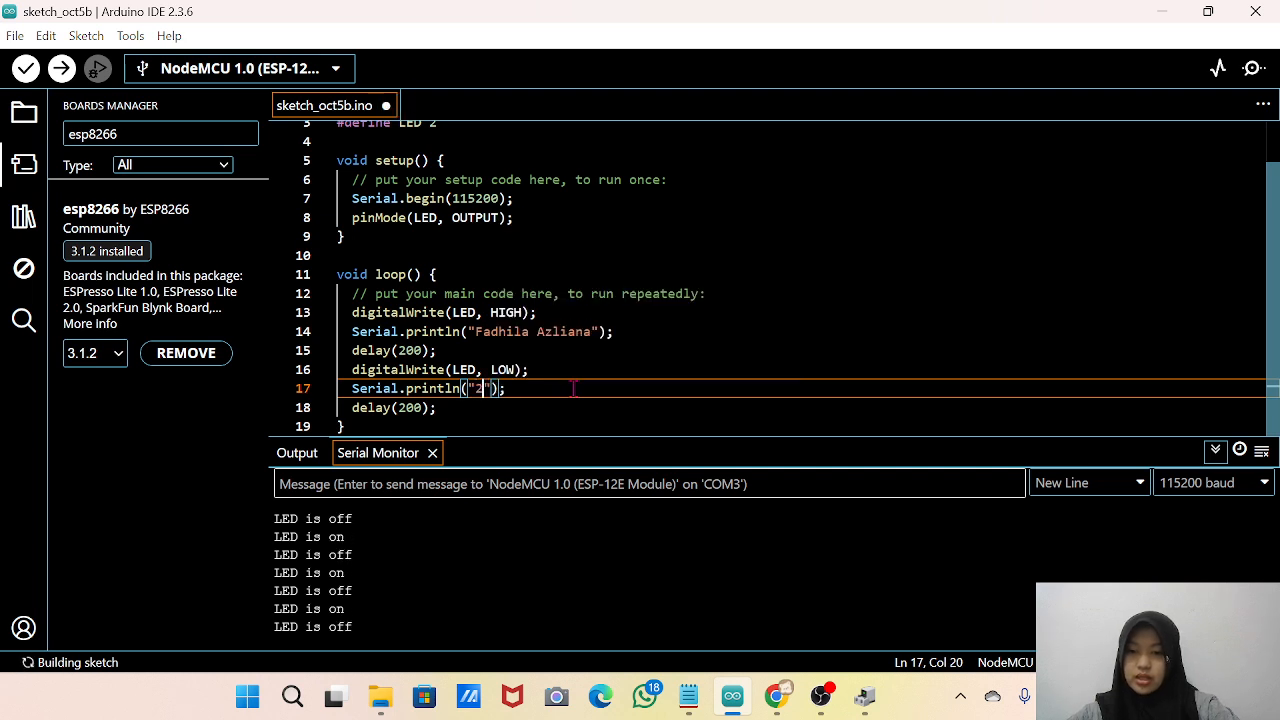
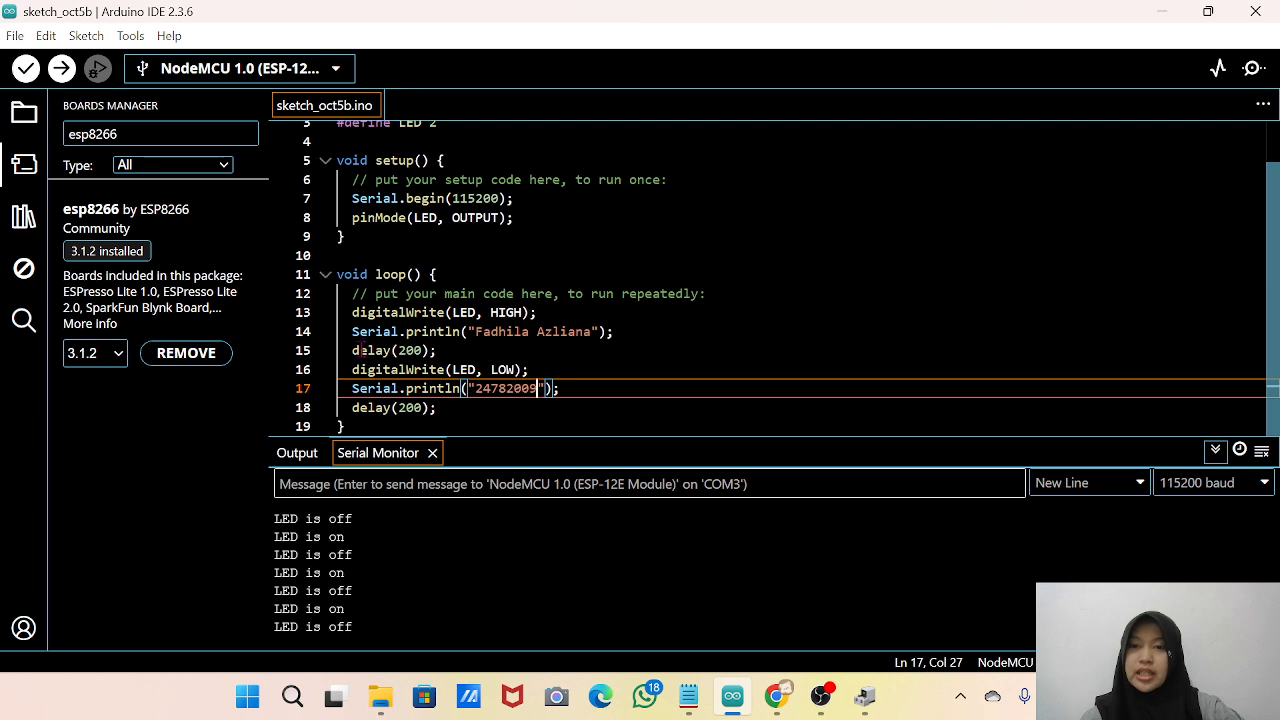
Highlight the edited println() statement on line 14 and the message texts on lines 14 and 17 to review them.
{"action": "double_click", "coordinate": [356, 336]}
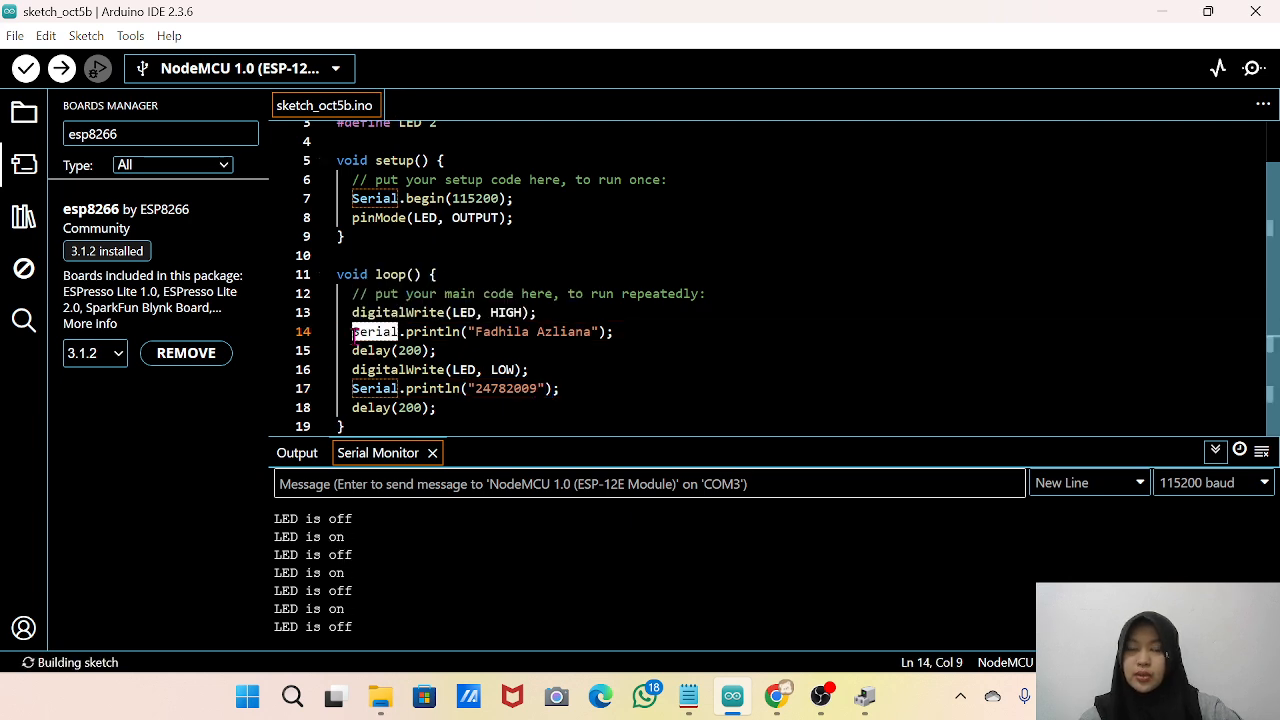
{"action": "left_click", "coordinate": [404, 334]}
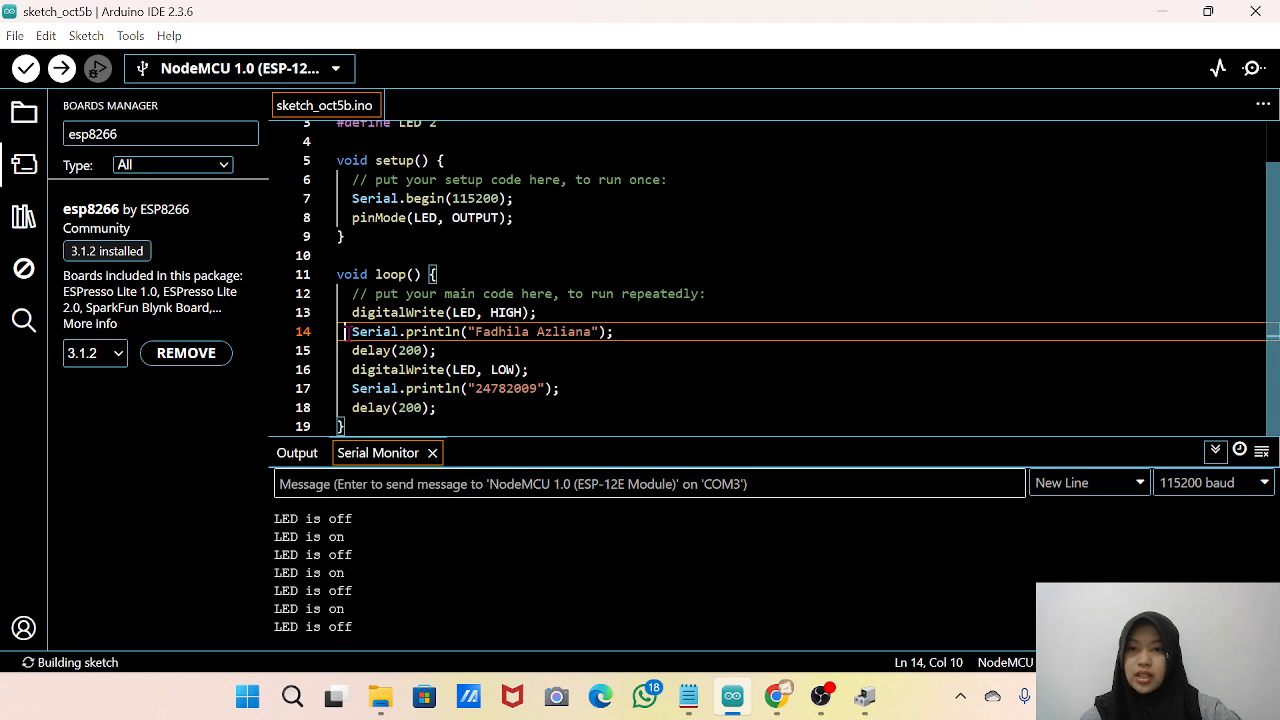
{"action": "left_click_drag", "start_coordinate": [346, 332], "coordinate": [621, 329]}
{"action": "left_click", "coordinate": [623, 329]}
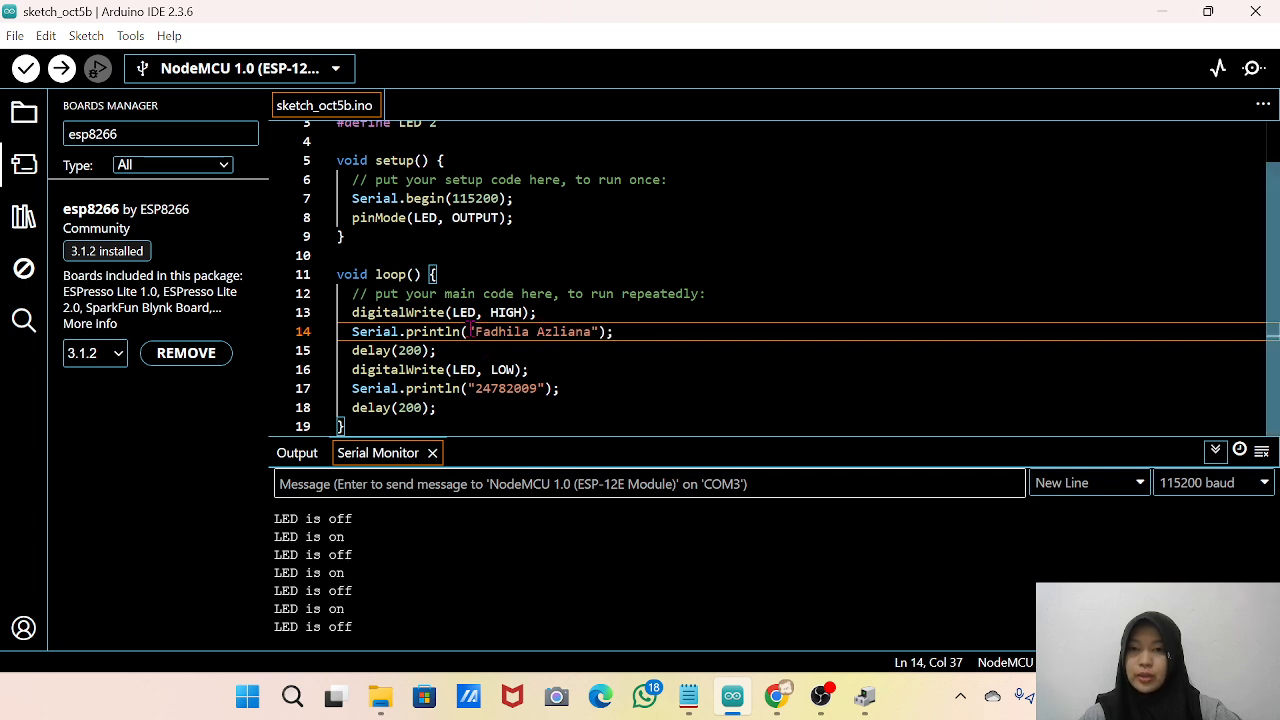
{"action": "left_click_drag", "start_coordinate": [471, 331], "coordinate": [615, 331]}
{"action": "left_click", "coordinate": [640, 329]}
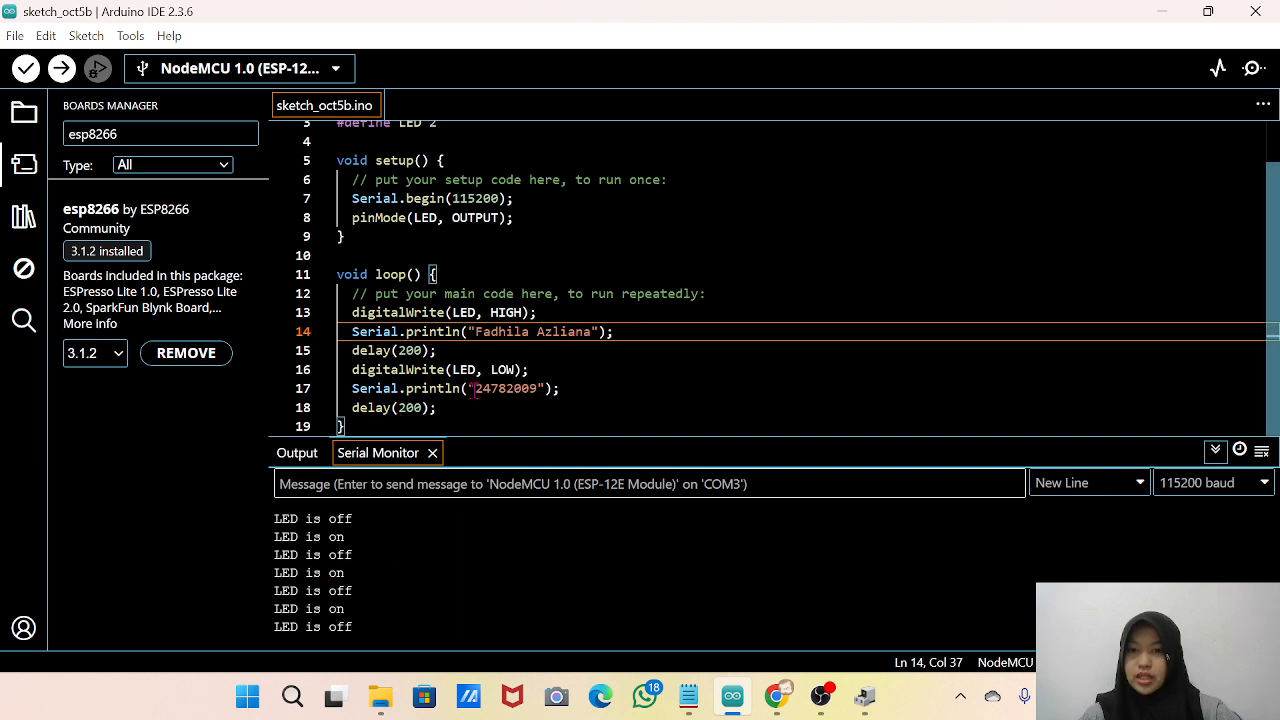
{"action": "left_click_drag", "start_coordinate": [475, 390], "coordinate": [567, 390]}
{"action": "left_click", "coordinate": [567, 390]}
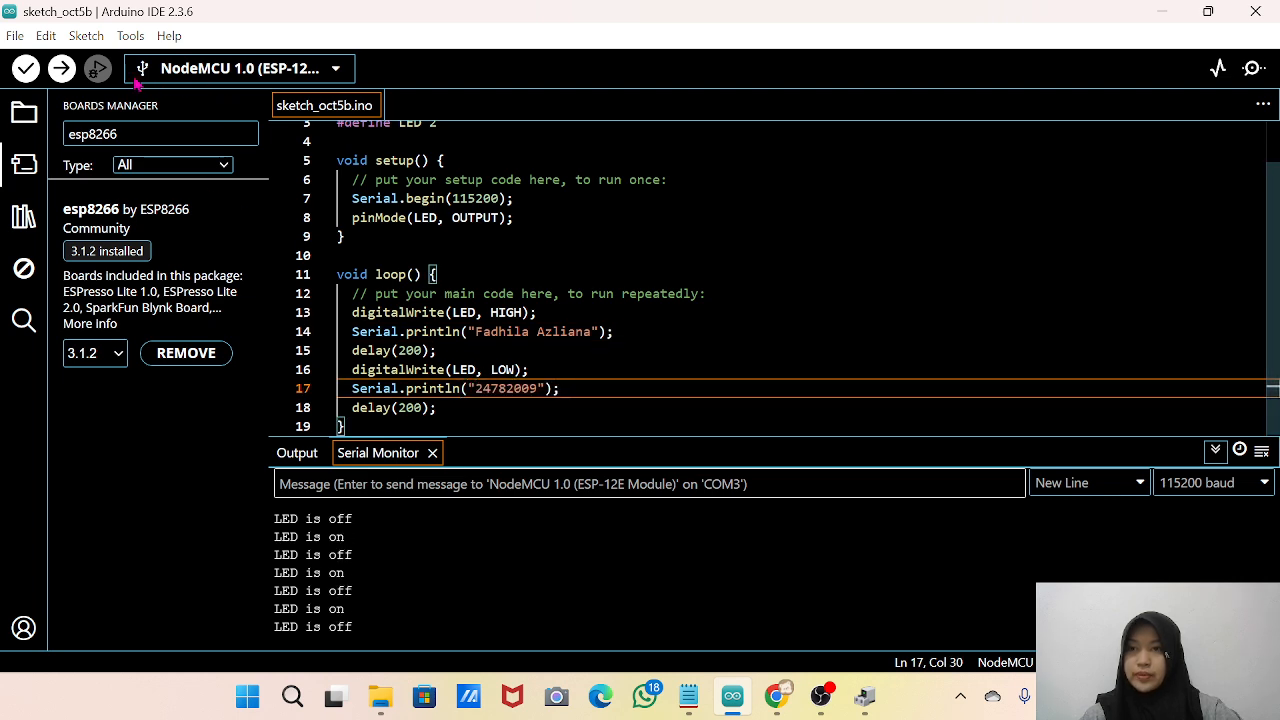
Upload the sketch with the new messages to the board and view its output in the Serial Monitor.
{"action": "left_click", "coordinate": [62, 72]}
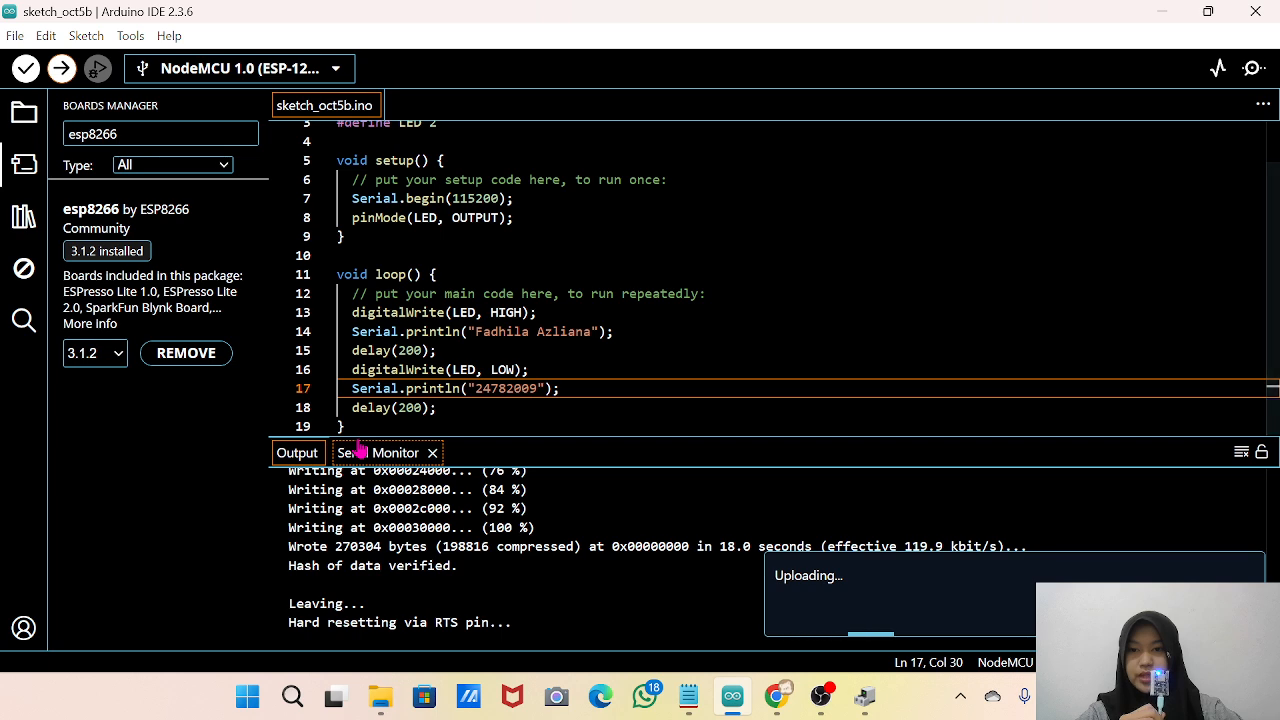
{"action": "left_click", "coordinate": [385, 458]}
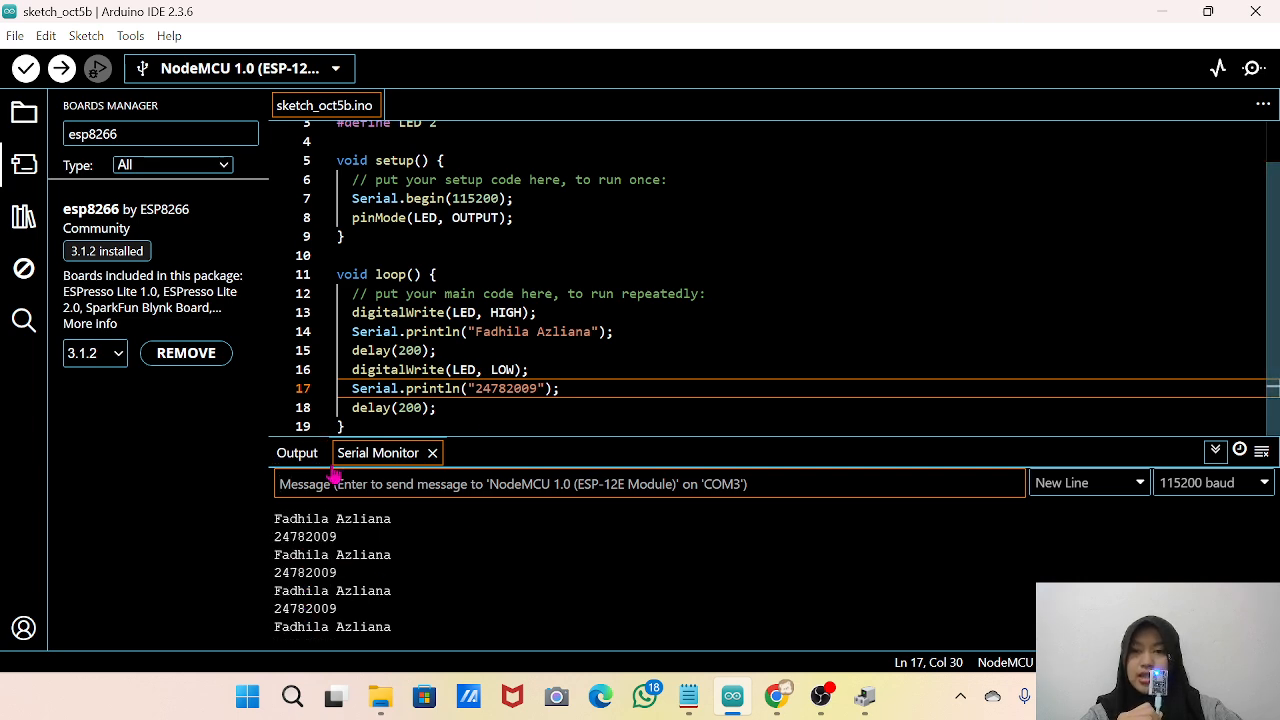
{"action": "scroll", "coordinate": [577, 210], "scroll_direction": "up", "scroll_amount": 2}
{"action": "scroll", "coordinate": [577, 210], "scroll_direction": "down", "scroll_amount": 1}
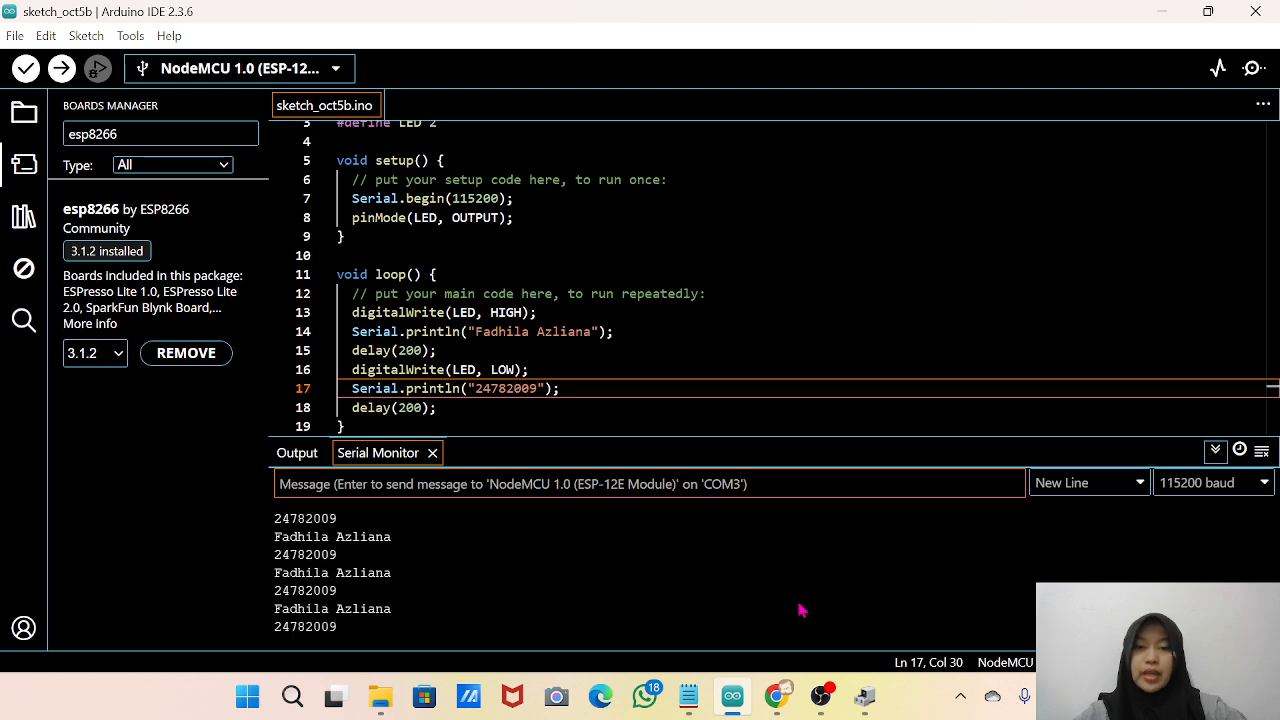
Copy the whole serial-controlled blink sketch from Notepad and paste it over all the code in Arduino IDE.
{"action": "left_click", "coordinate": [689, 698]}
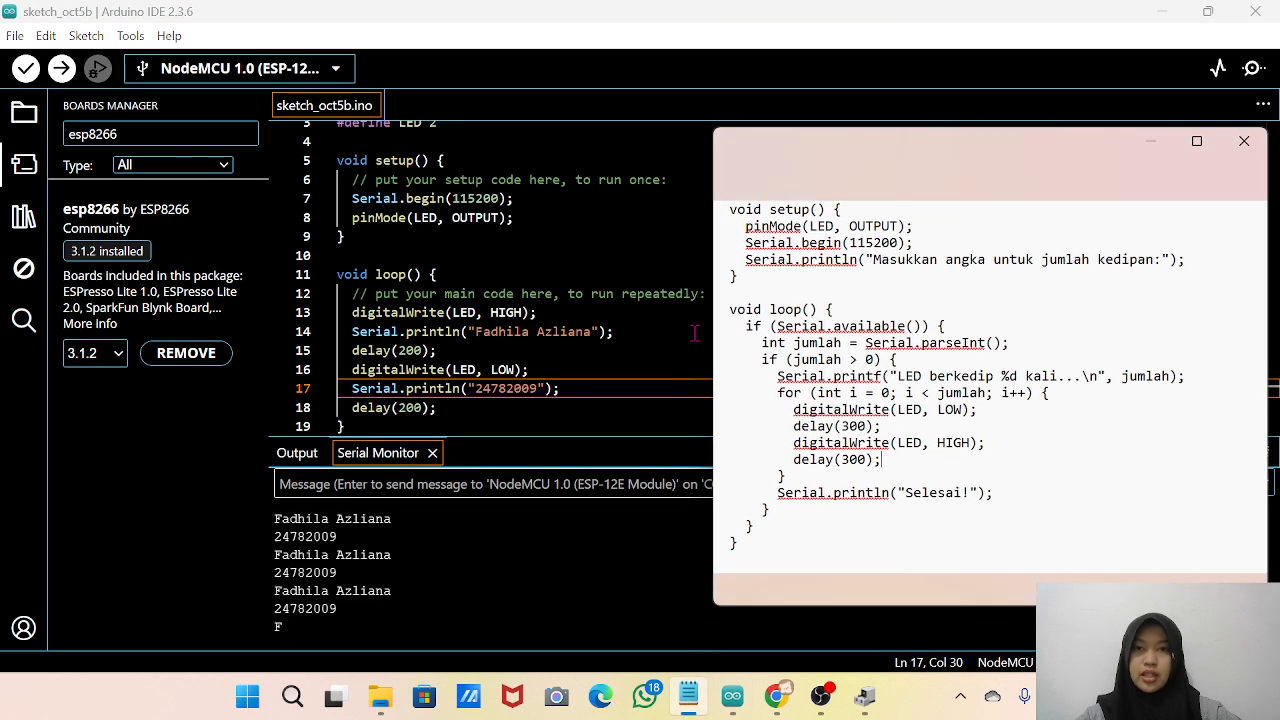
{"action": "scroll", "coordinate": [940, 360], "scroll_direction": "up", "scroll_amount": 2}
{"action": "left_click", "coordinate": [940, 360]}
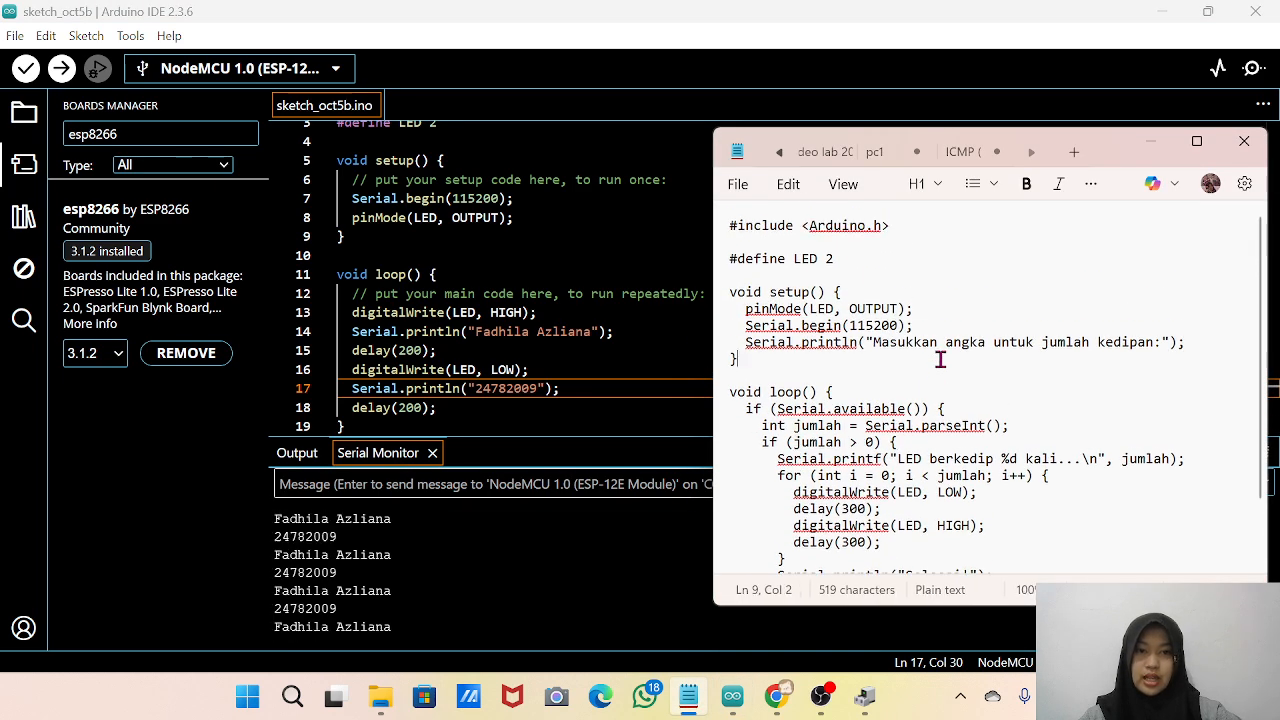
{"action": "key", "text": "ctrl+a"}
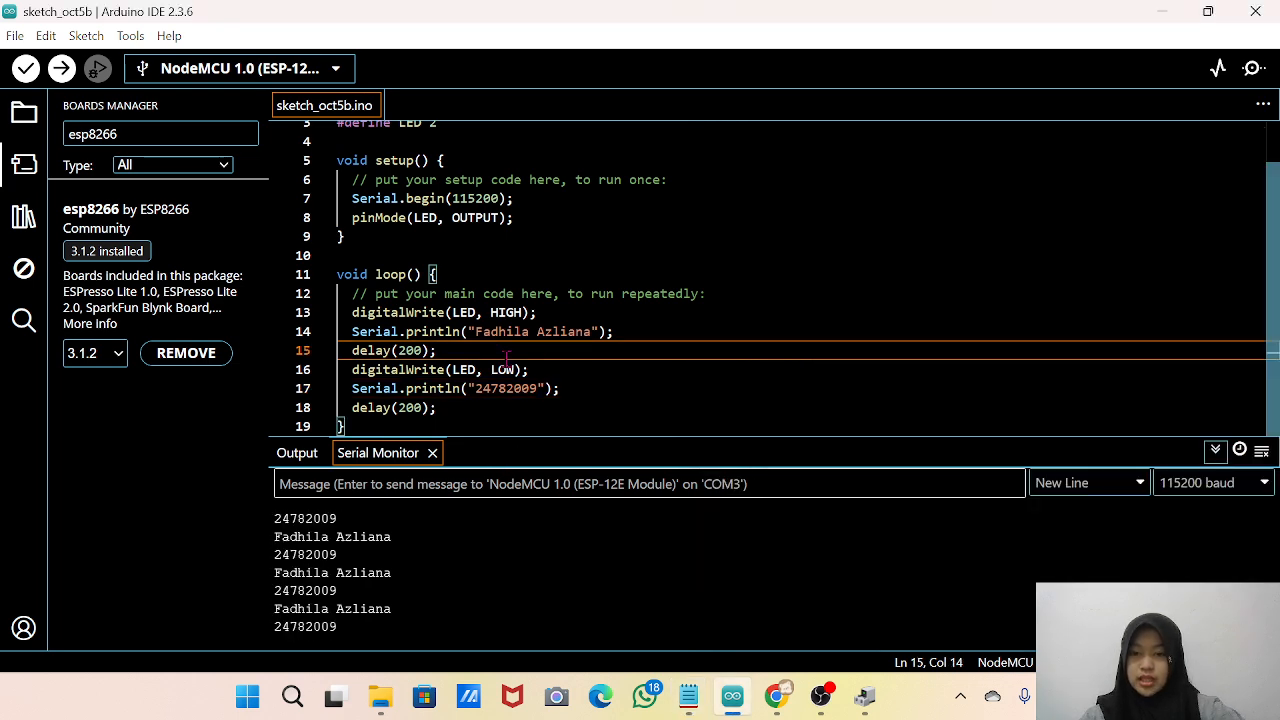
{"action": "key", "text": "ctrl+a"}
{"action": "key", "text": "ctrl+v"}
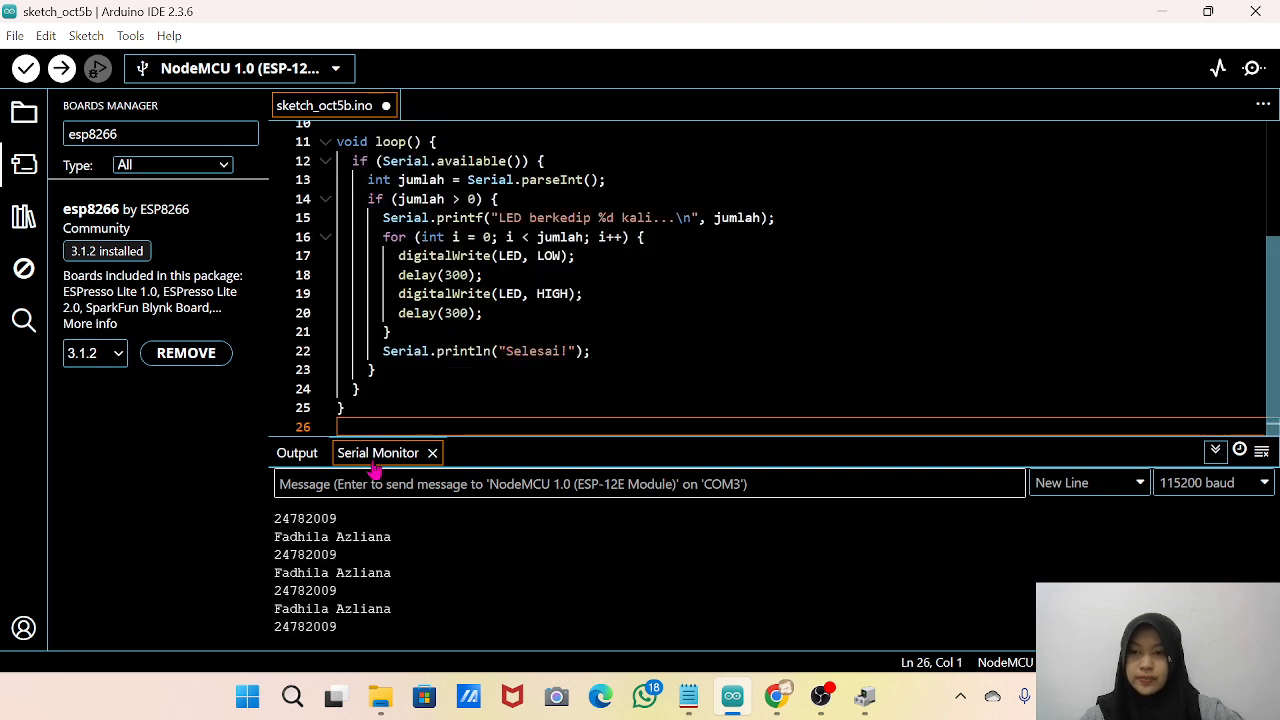
Compile and upload the serial-controlled blink sketch to the NodeMCU board and show the Serial Monitor.
{"action": "left_click", "coordinate": [60, 68]}
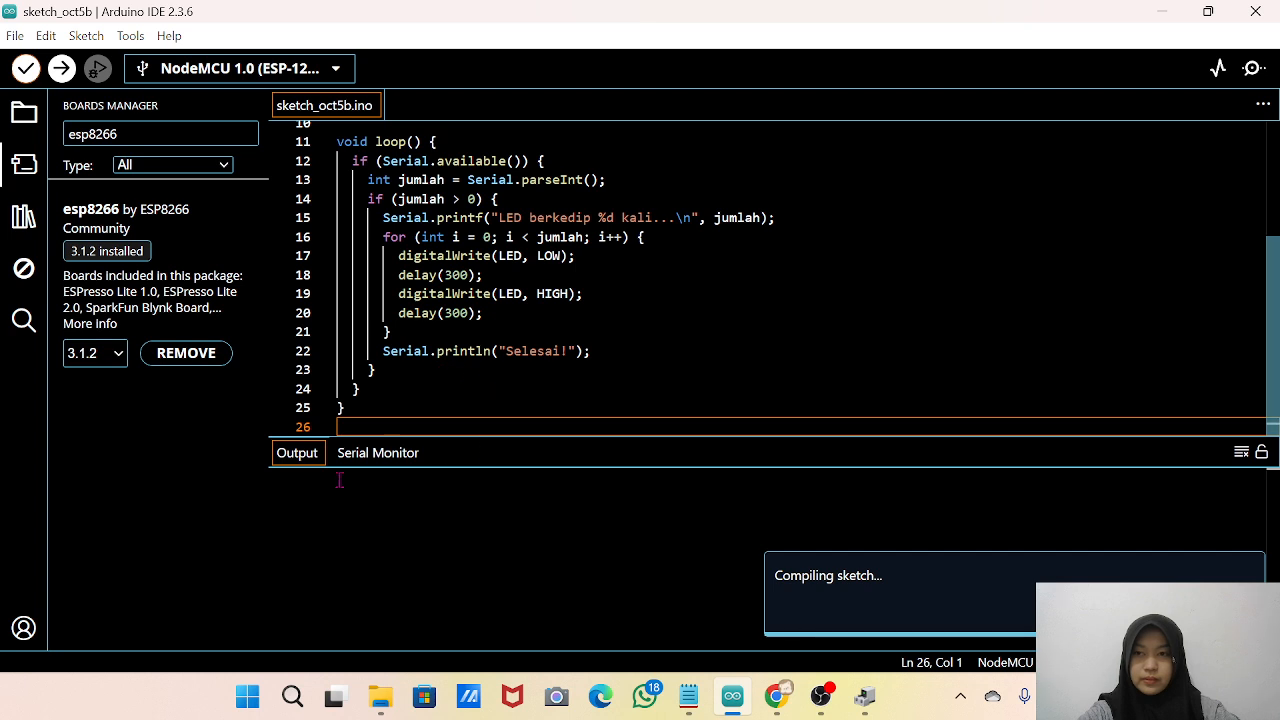
{"action": "key", "text": "ctrl+shift+m"}
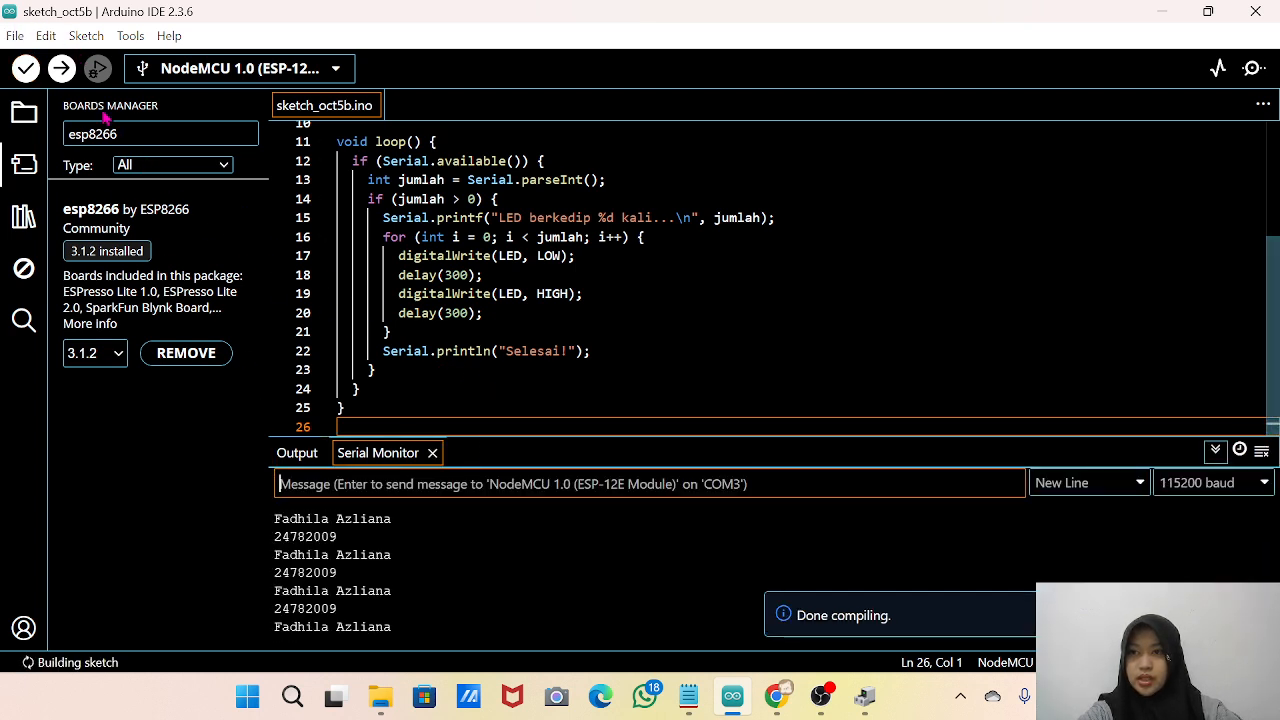
{"action": "left_click", "coordinate": [61, 69]}
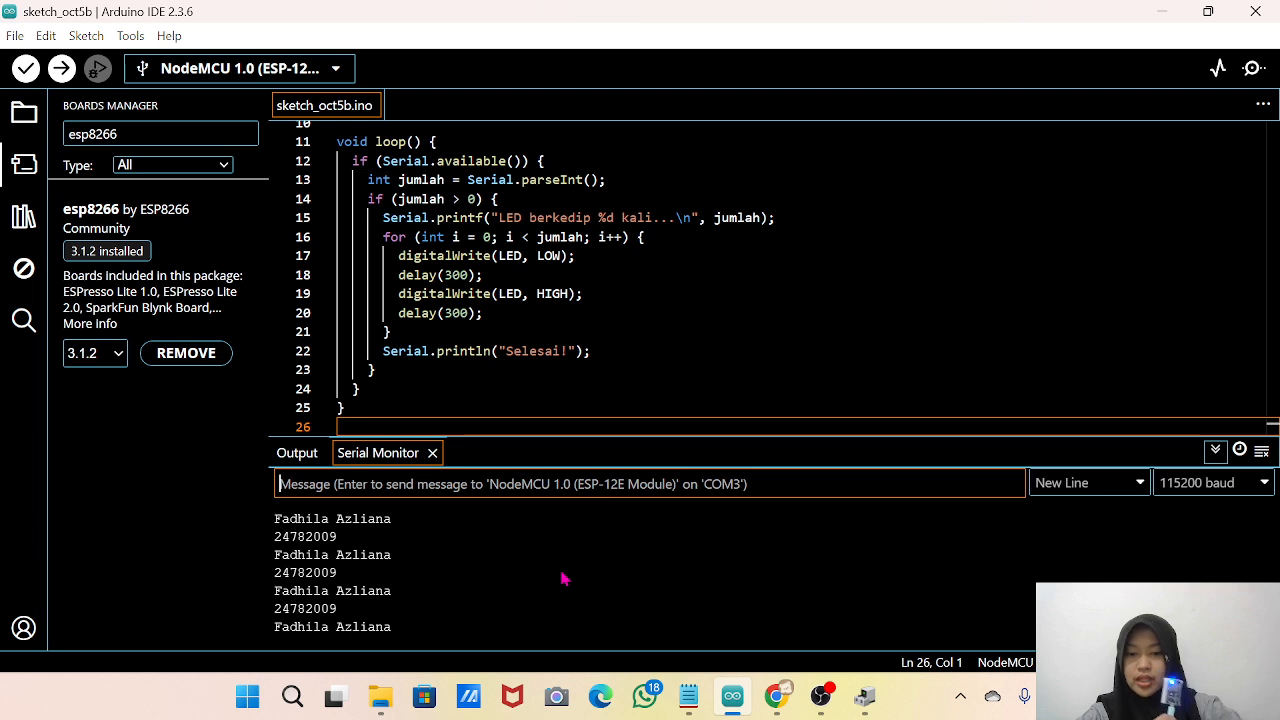
Enter 5 as the Serial Monitor message, switch to OBS to enlarge the webcam source, and return to Arduino IDE.
{"action": "type", "text": "5"}
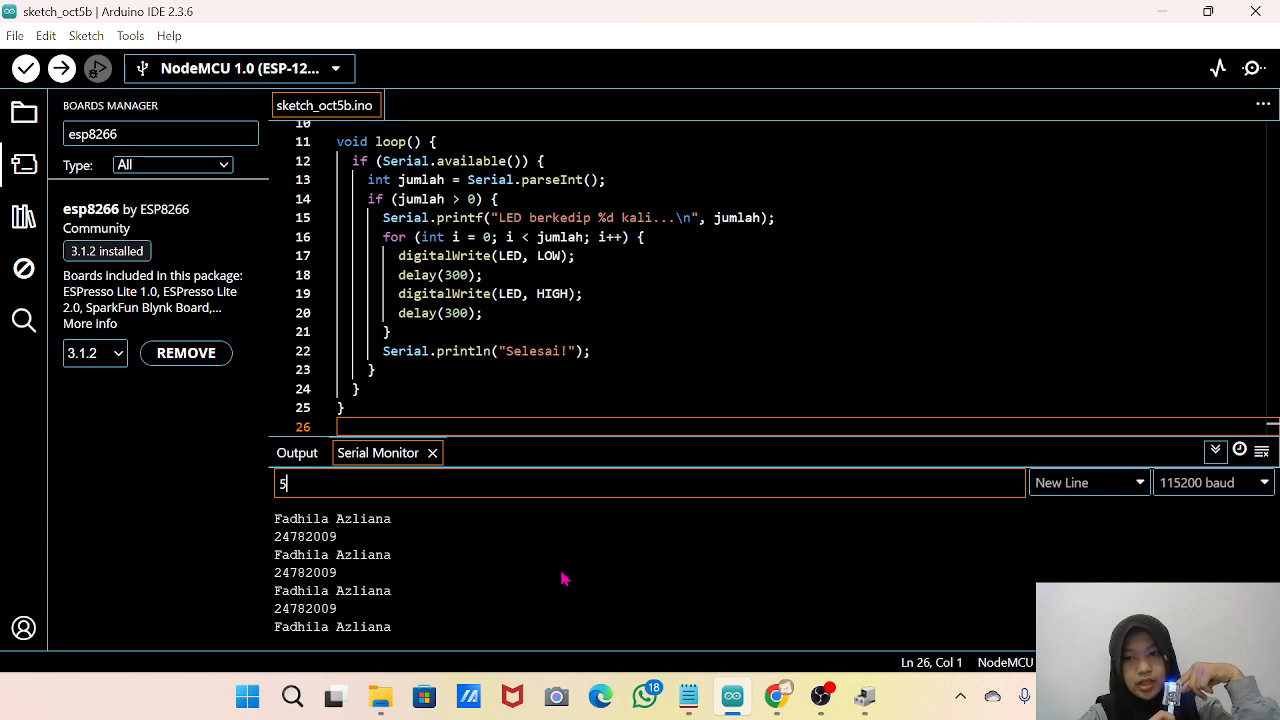
{"action": "left_click", "coordinate": [823, 700]}
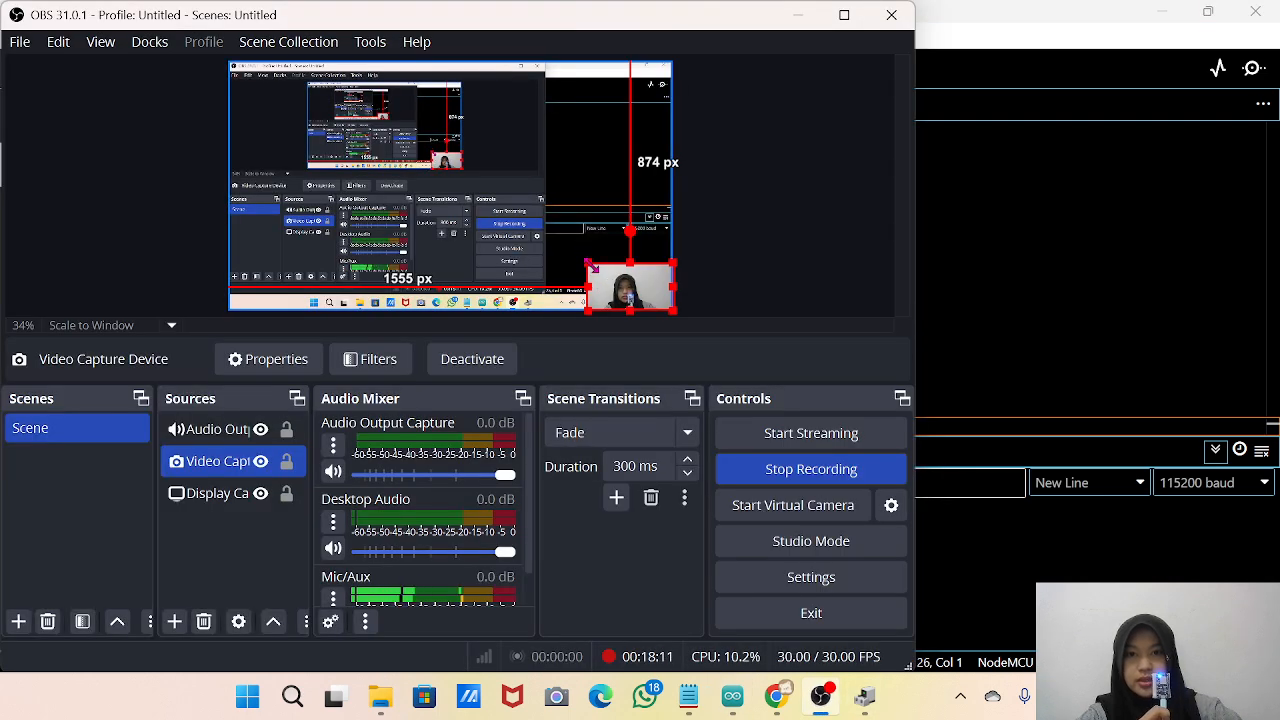
{"action": "left_click_drag", "start_coordinate": [588, 260], "coordinate": [516, 222]}
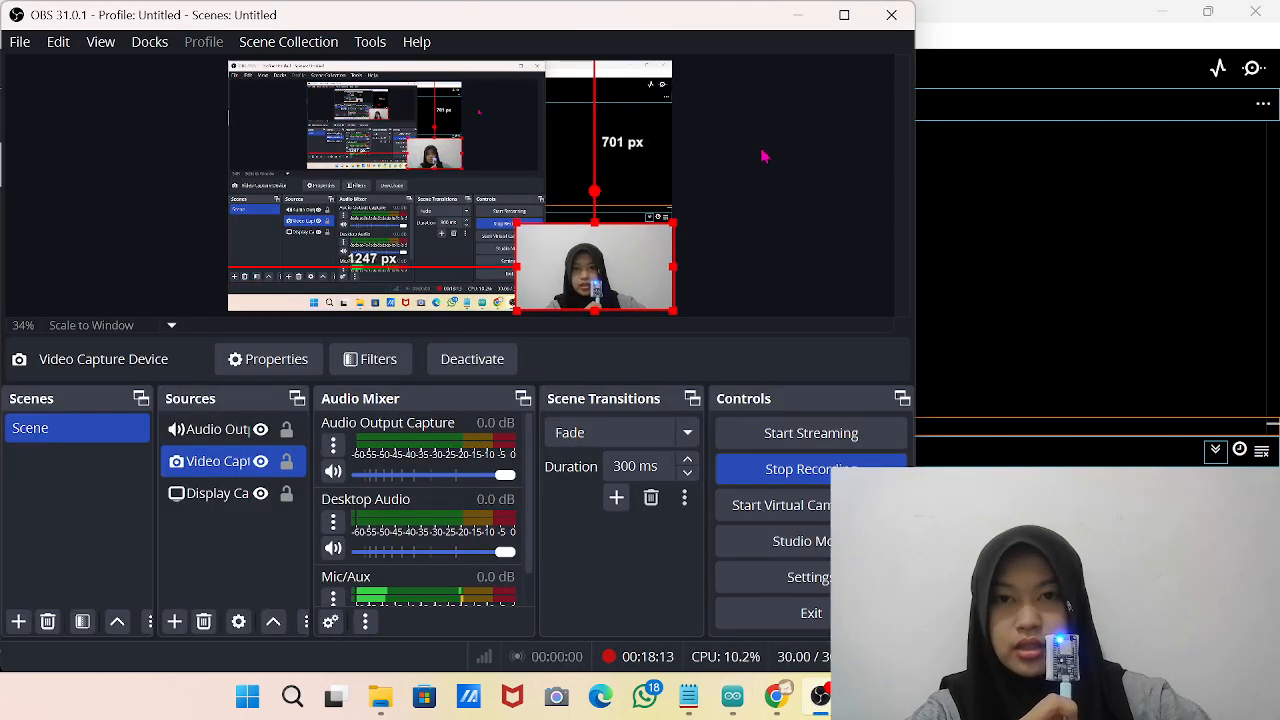
{"action": "left_click", "coordinate": [992, 228]}
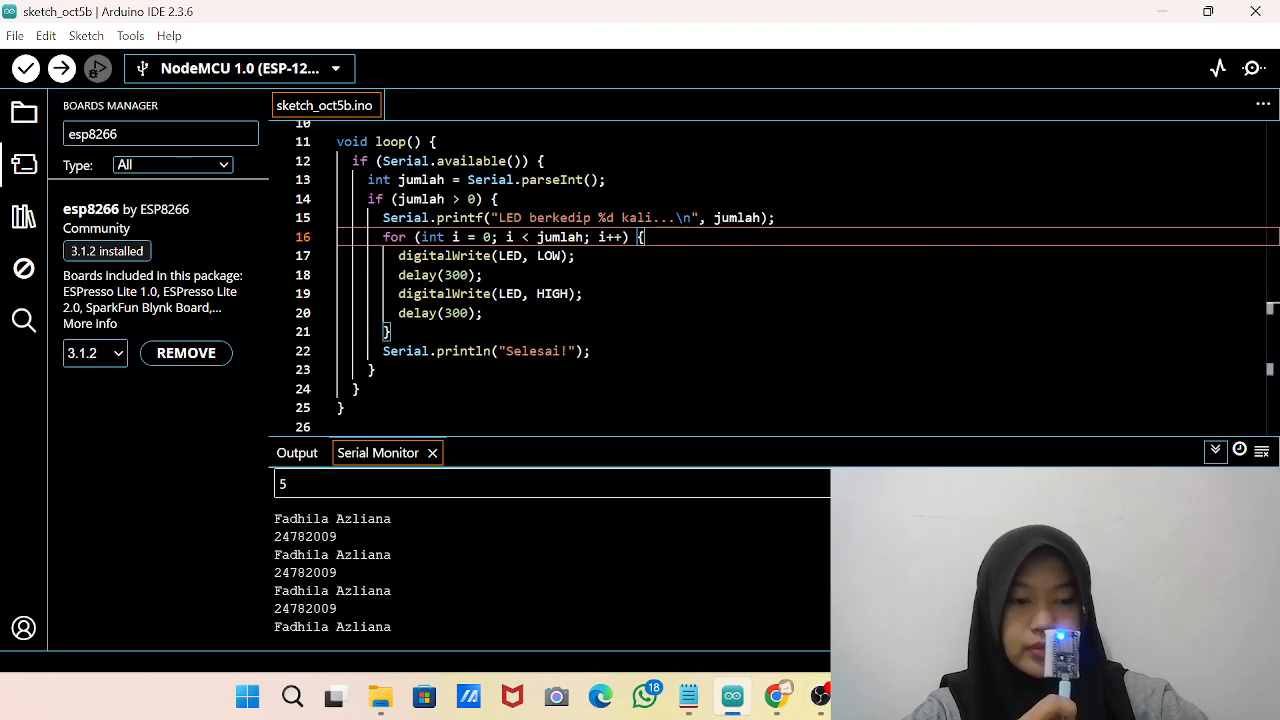
Send the blink count 5 to the board through the Serial Monitor.
{"action": "key", "text": "Return"}
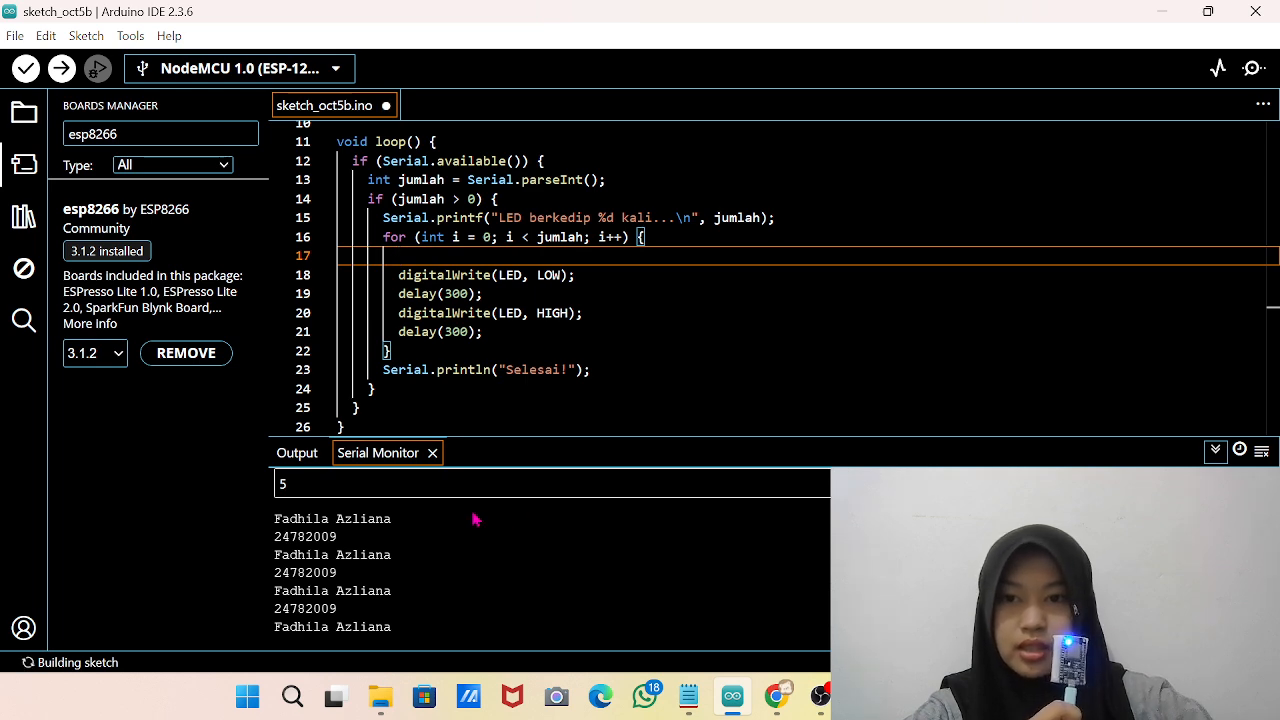
{"action": "left_click", "coordinate": [459, 482]}
{"action": "key", "text": "Return"}
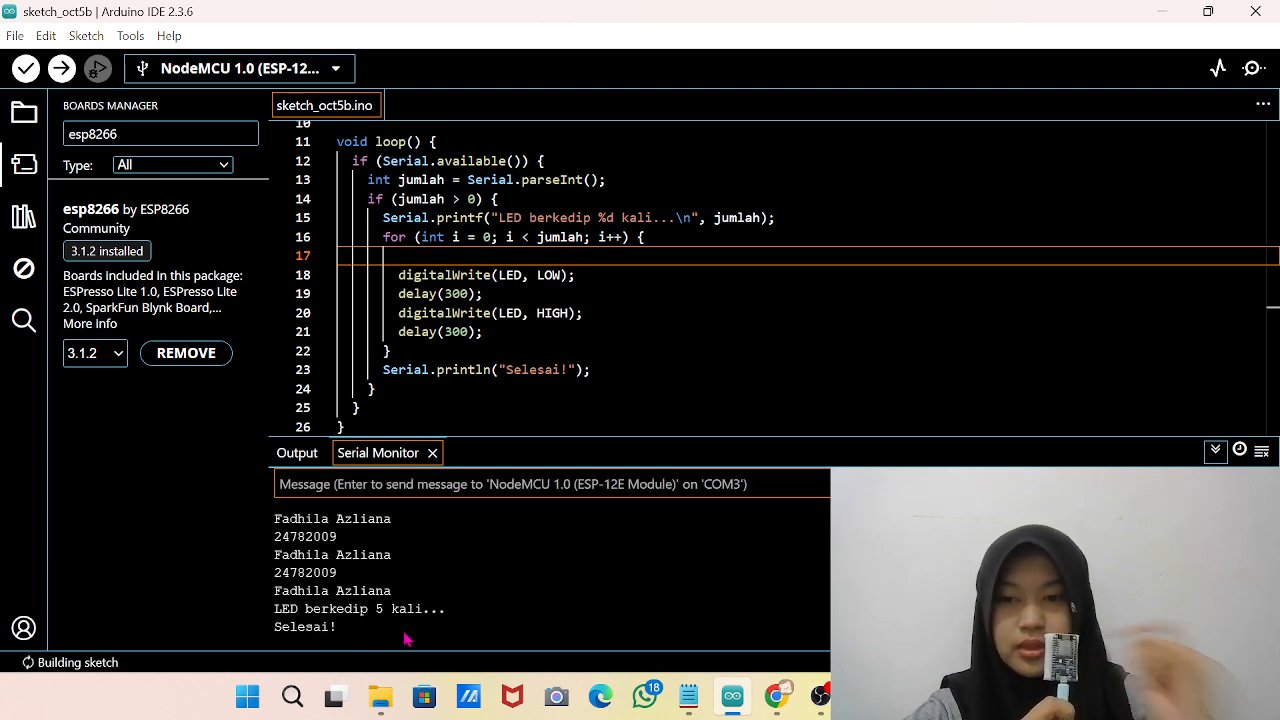
Send the blink count 3 to the board through the Serial Monitor.
{"action": "left_click_drag", "start_coordinate": [345, 636], "coordinate": [272, 626]}
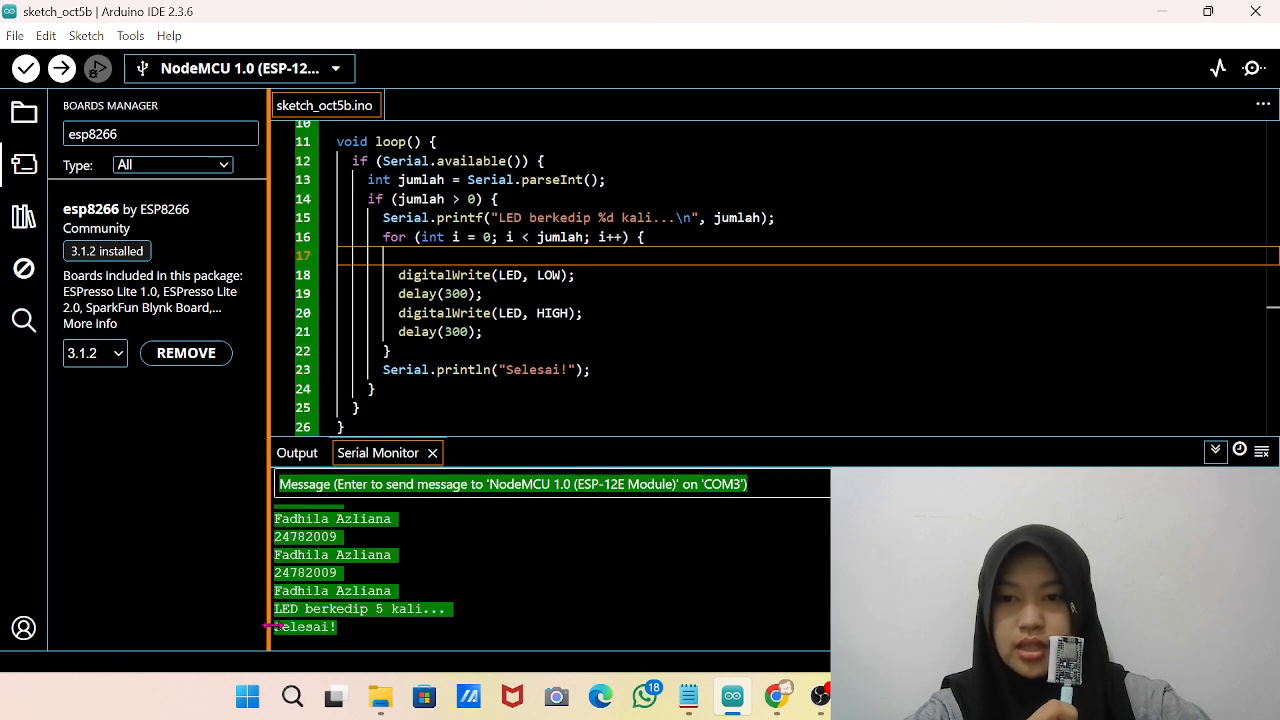
{"action": "left_click", "coordinate": [380, 614]}
{"action": "left_click", "coordinate": [417, 484]}
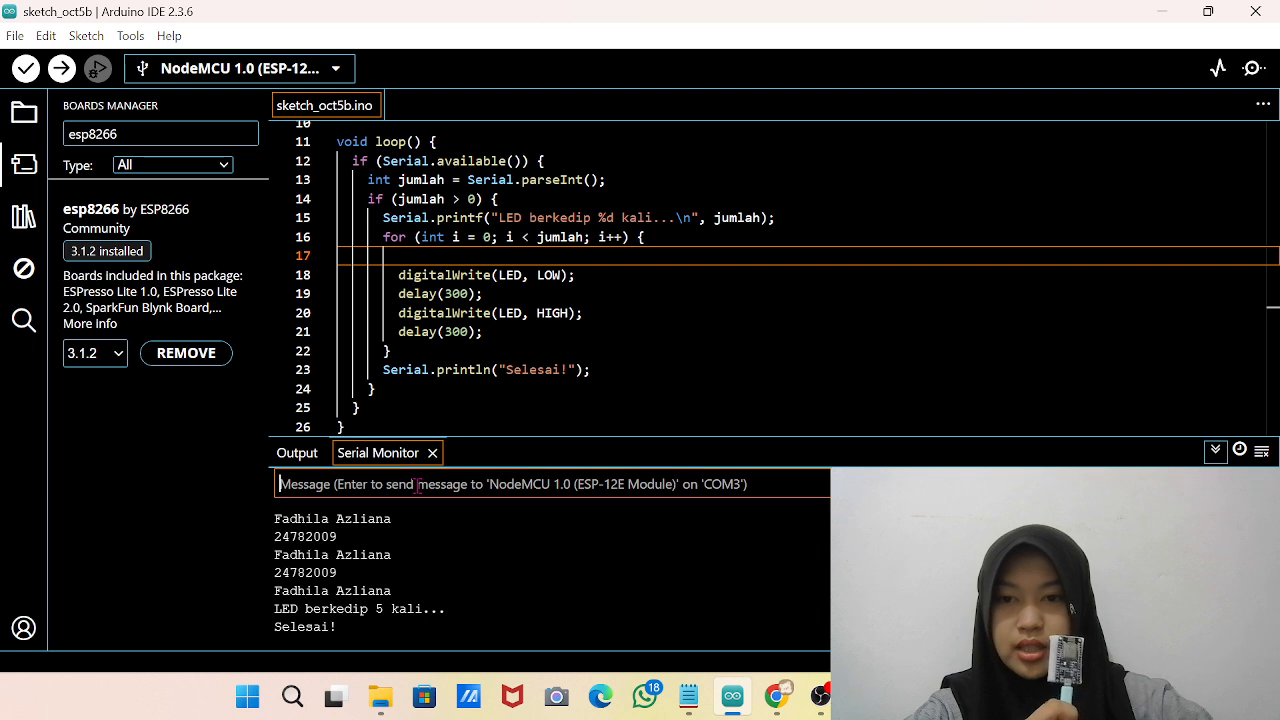
{"action": "type", "text": "3"}
{"action": "key", "text": "Return"}
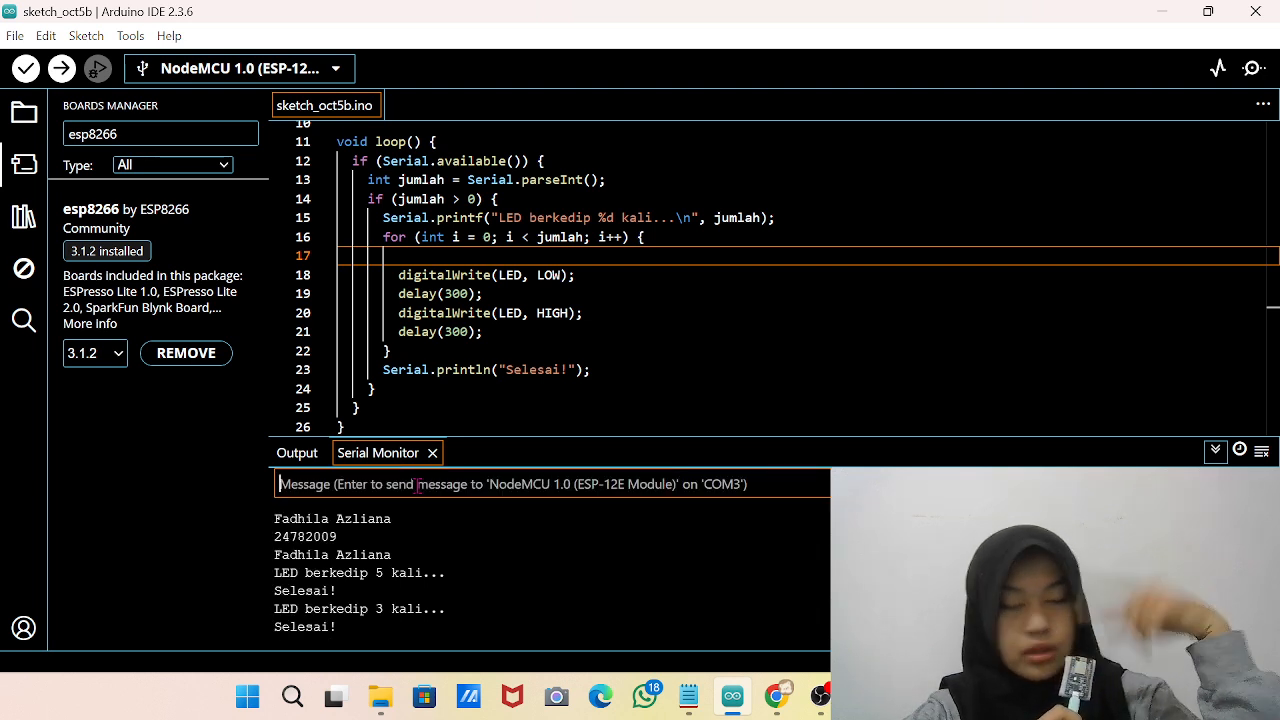
Enter 2 as the Serial Monitor message, replace it with 3, and send that blink count to the board again.
{"action": "type", "text": "2"}
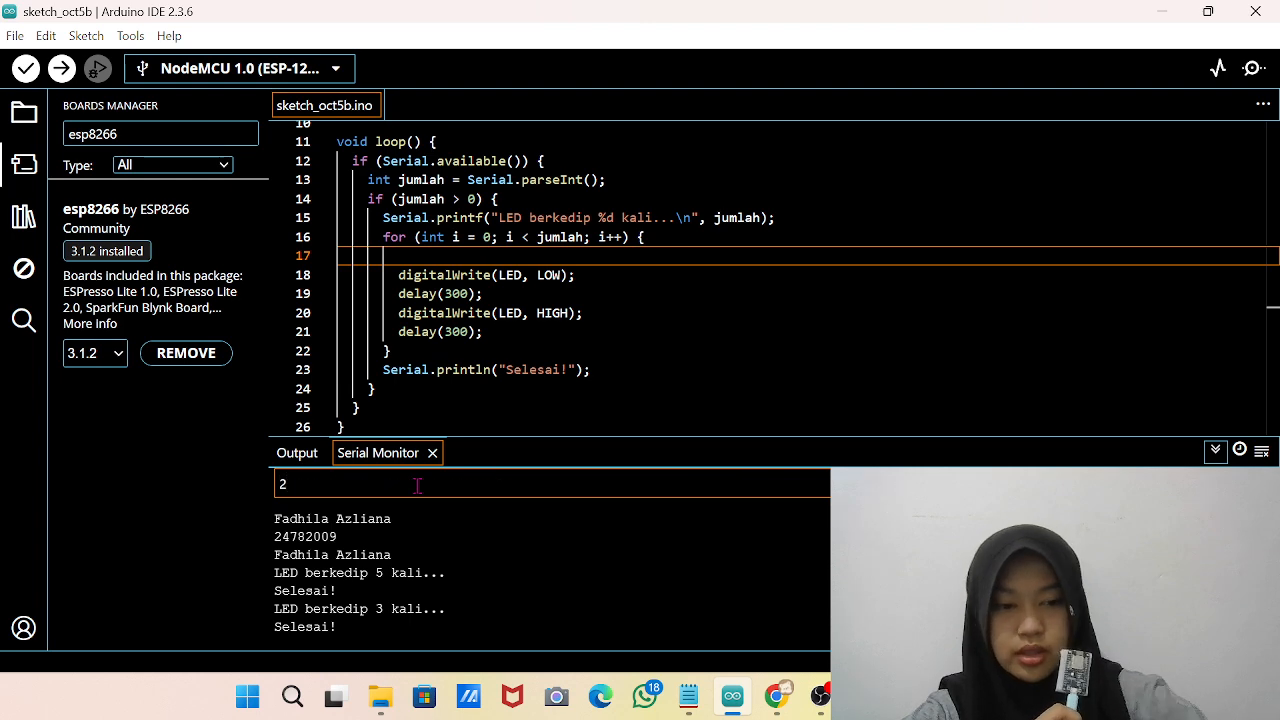
{"action": "key", "text": "BackSpace"}
{"action": "type", "text": "3"}
{"action": "key", "text": "Return"}
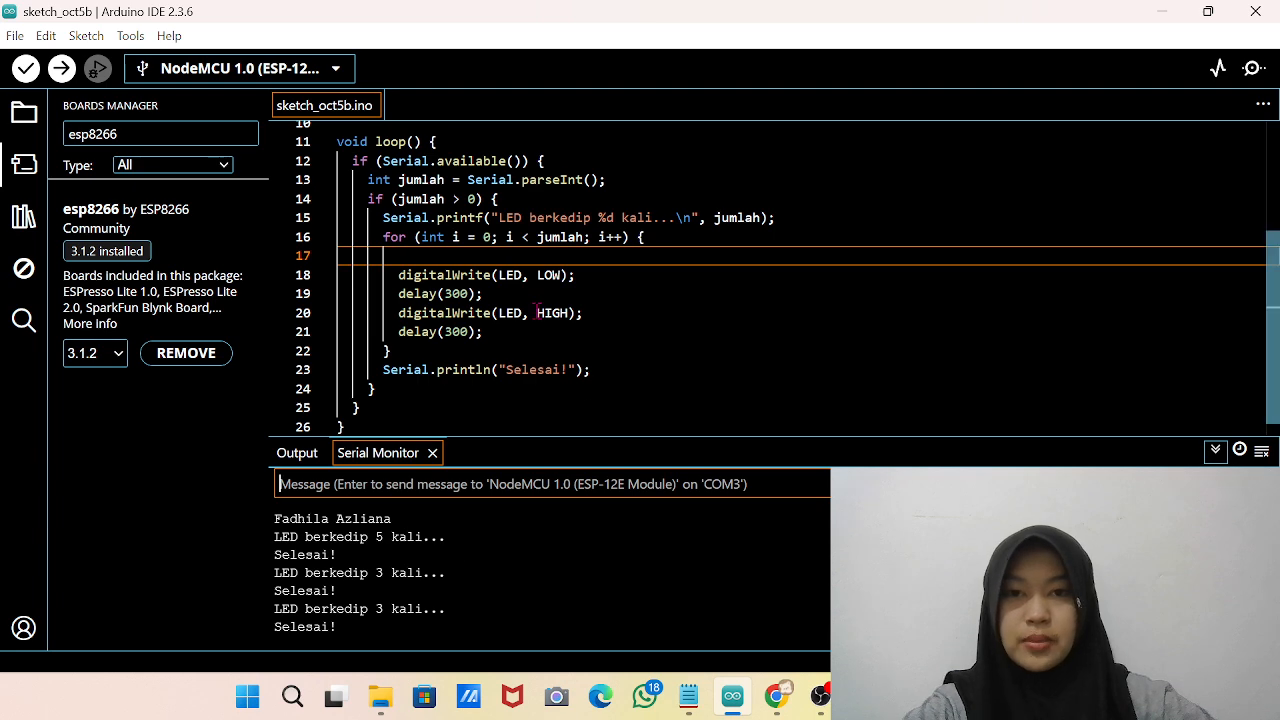
{"action": "scroll", "coordinate": [533, 307], "scroll_direction": "up", "scroll_amount": 2}
{"action": "scroll", "coordinate": [533, 307], "scroll_direction": "up", "scroll_amount": 2}
{"action": "scroll", "coordinate": [535, 310], "scroll_direction": "down", "scroll_amount": 4}
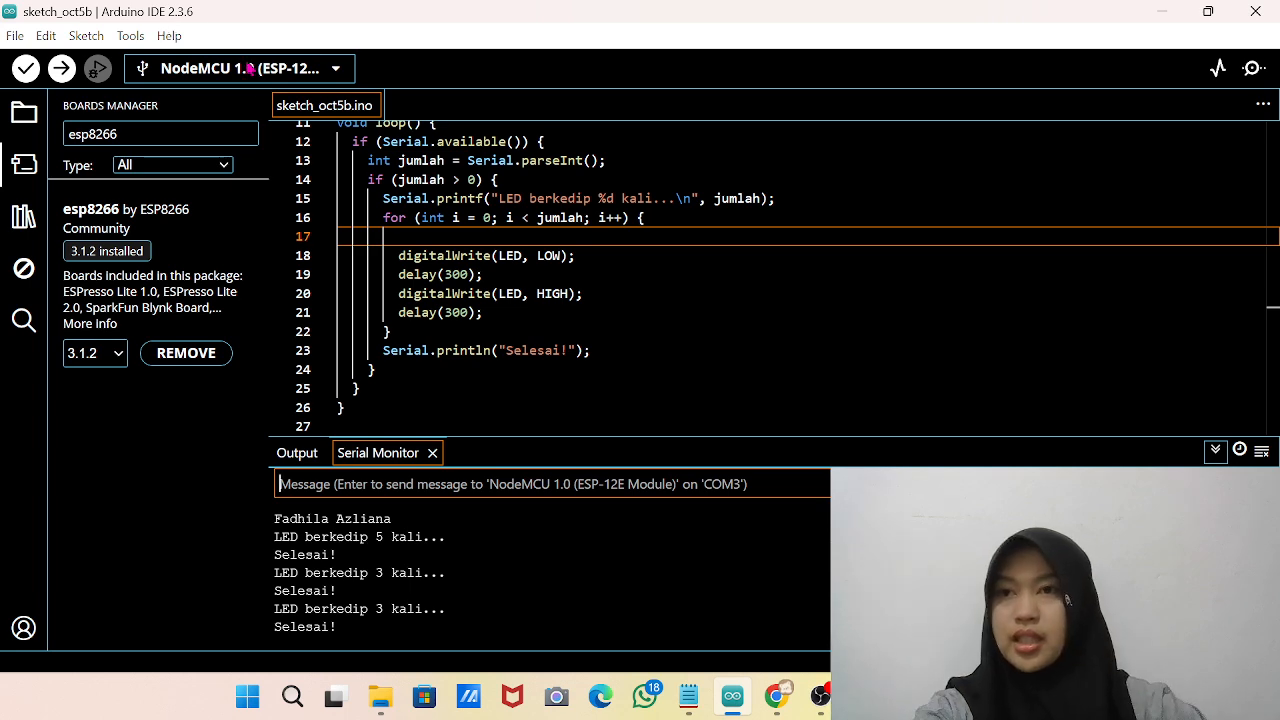
{"action": "scroll", "coordinate": [440, 278], "scroll_direction": "up", "scroll_amount": 3}
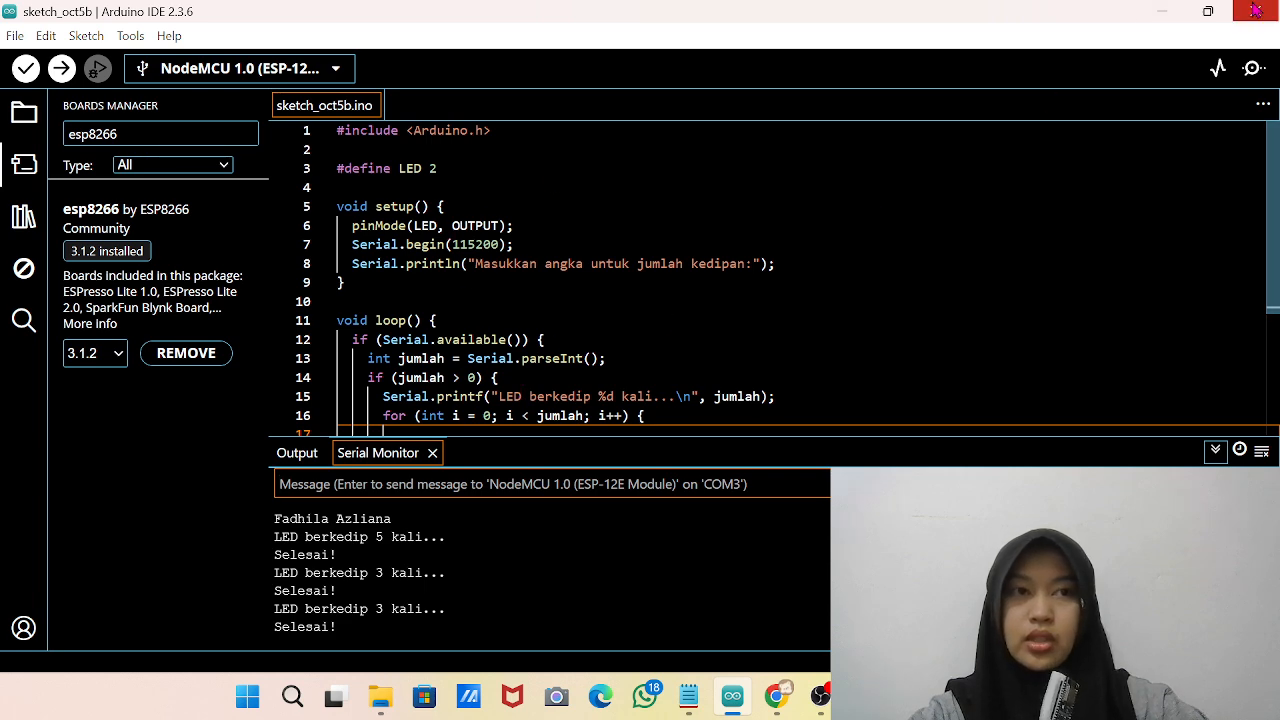
Shrink the webcam source in OBS and minimize the Arduino IDE, OBS and Notepad windows to show the desktop.
{"action": "left_click", "coordinate": [1164, 18]}
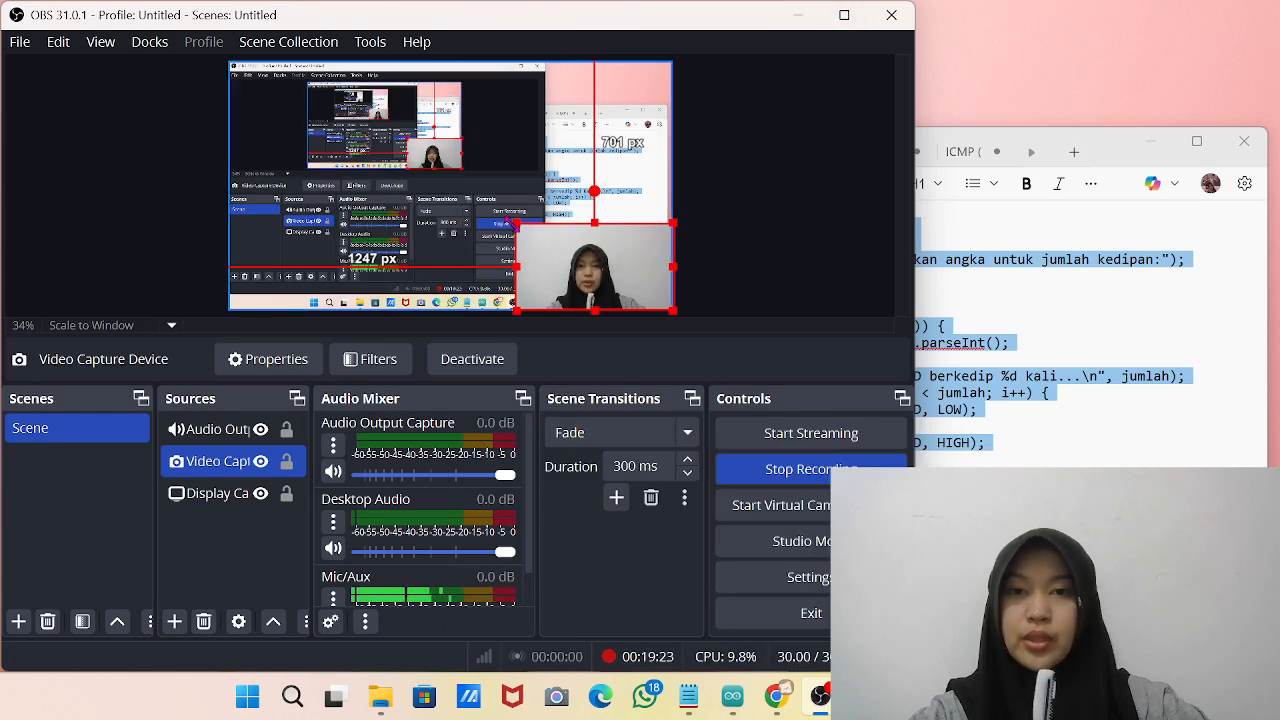
{"action": "left_click_drag", "start_coordinate": [516, 224], "coordinate": [590, 266]}
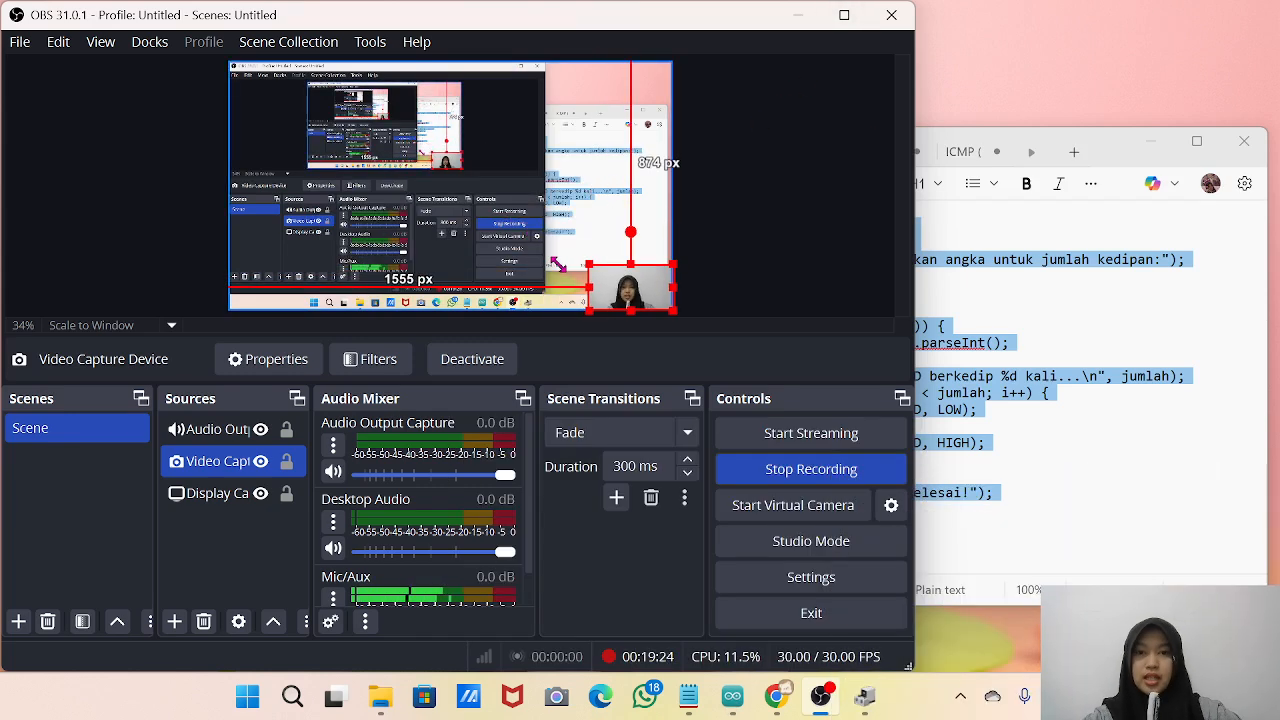
{"action": "left_click", "coordinate": [800, 14]}
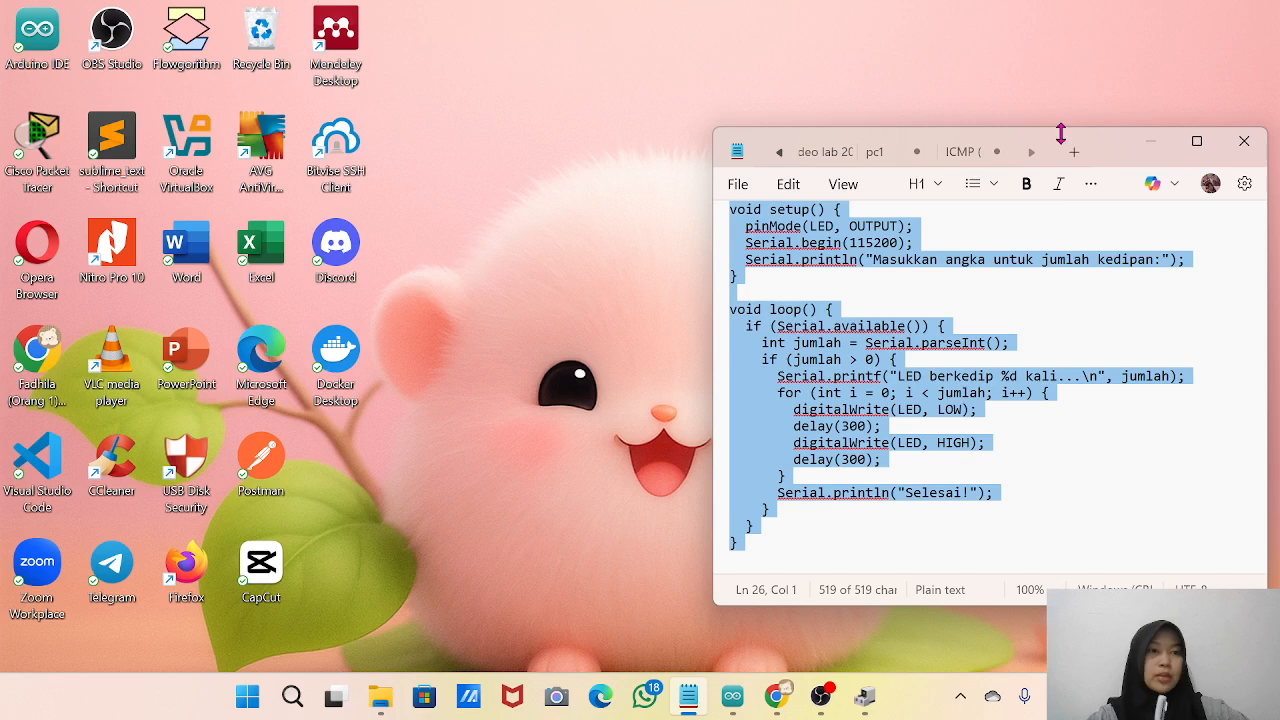
{"action": "left_click", "coordinate": [1150, 145]}
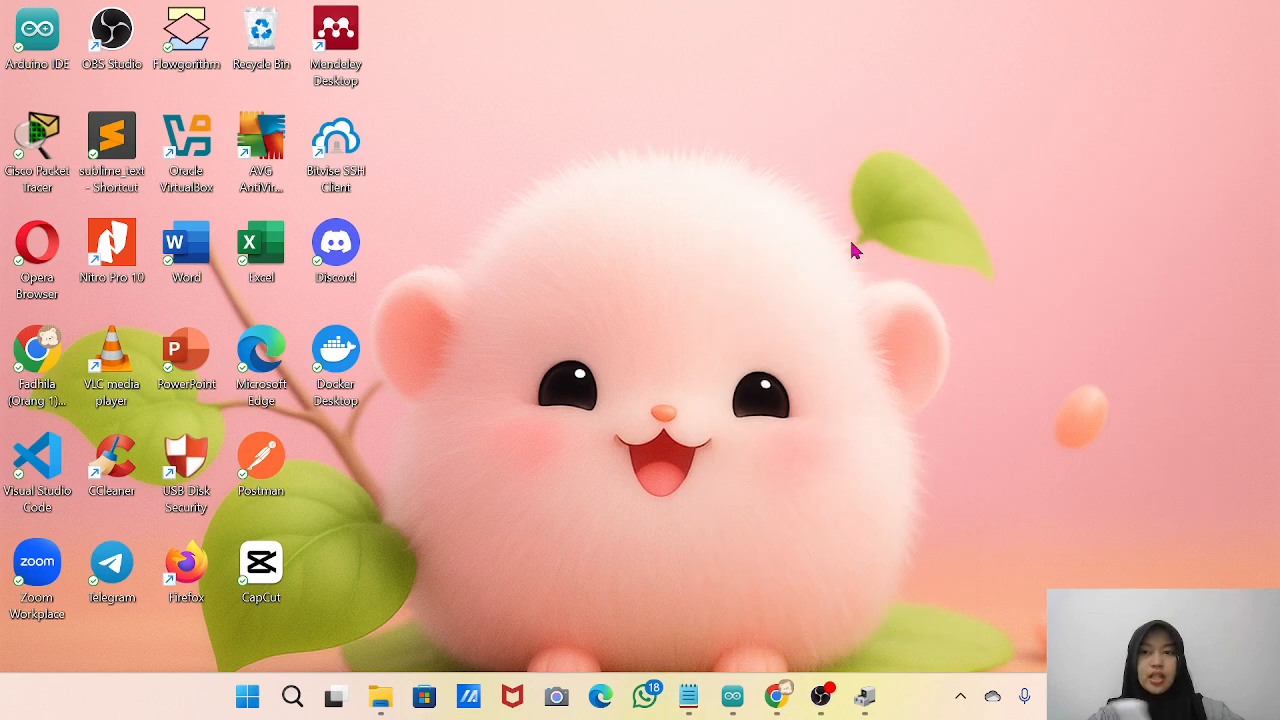